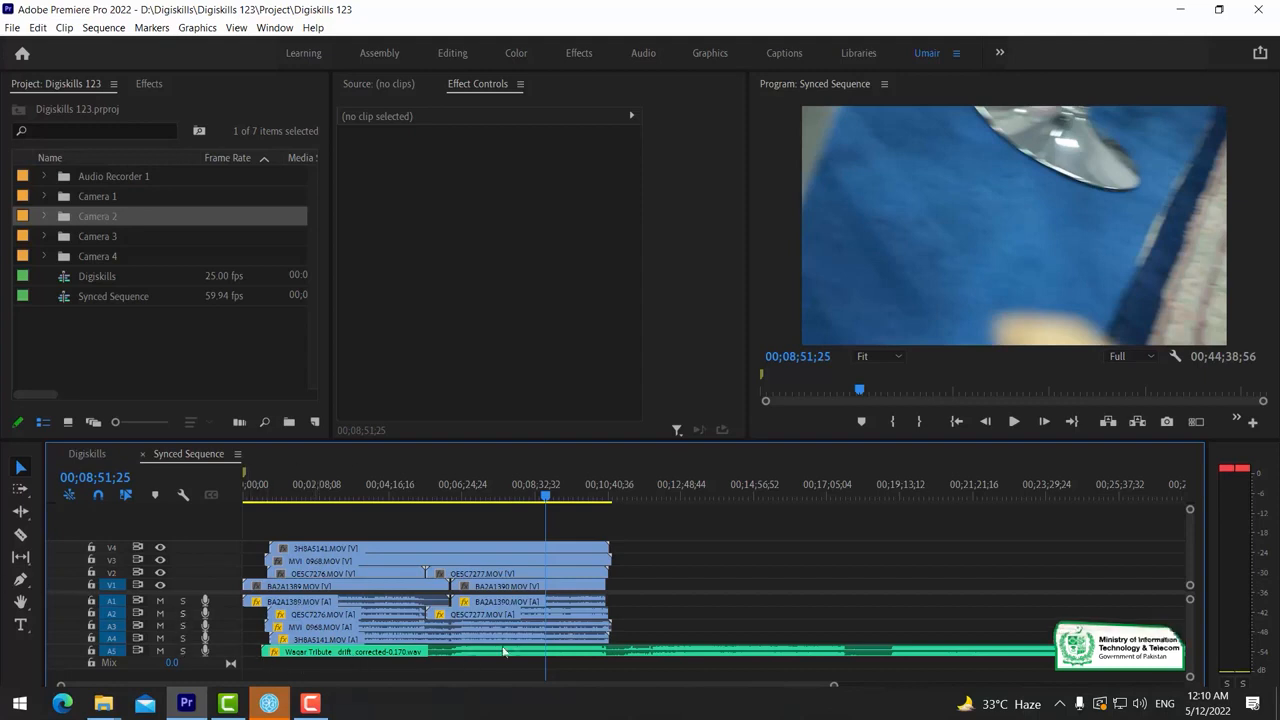
Disable the 3H8A5141.MOV clip on track V4 with the playhead parked at 00;07;27;33
left_click(447, 654)
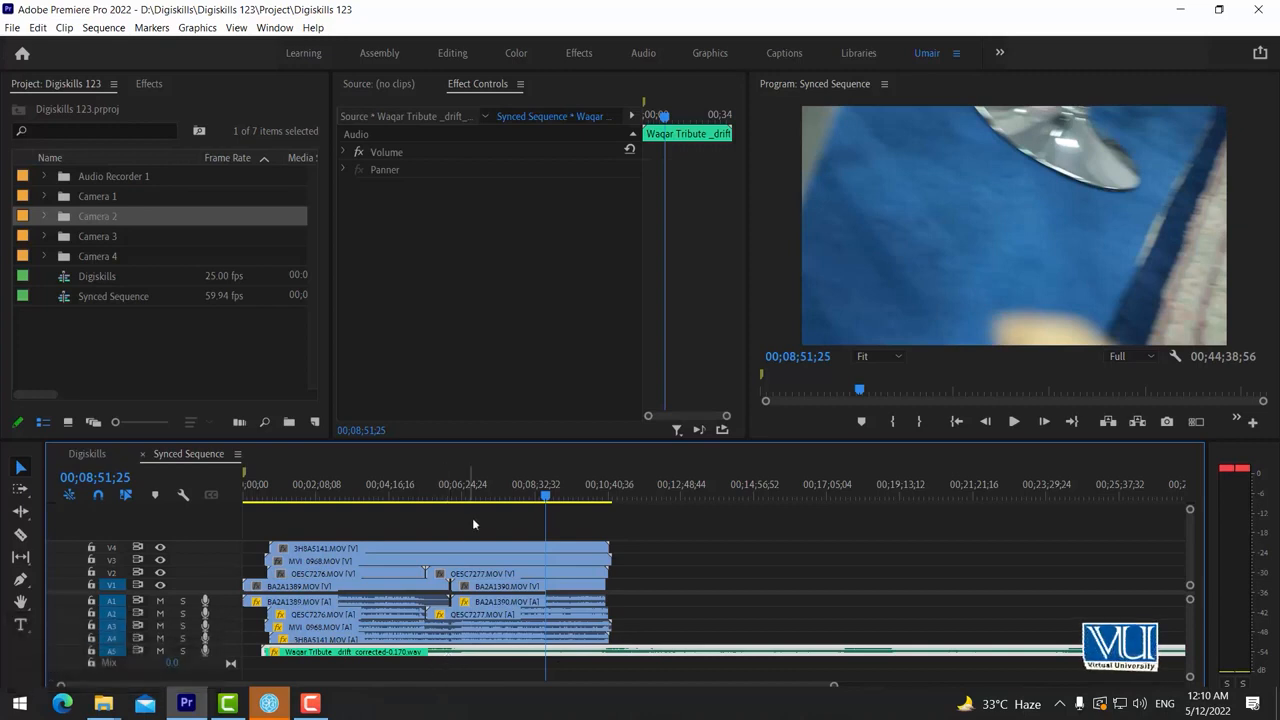
left_click(485, 492)
left_click(499, 495)
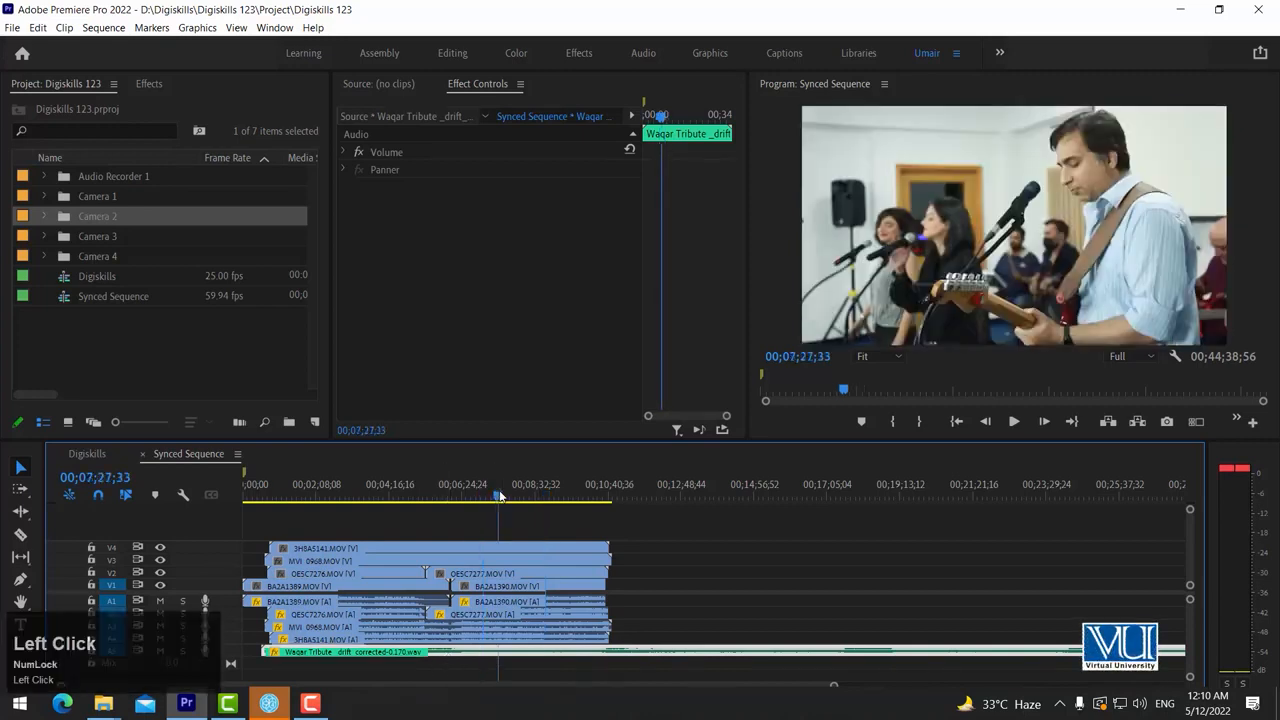
left_click(514, 548)
right_click(508, 550)
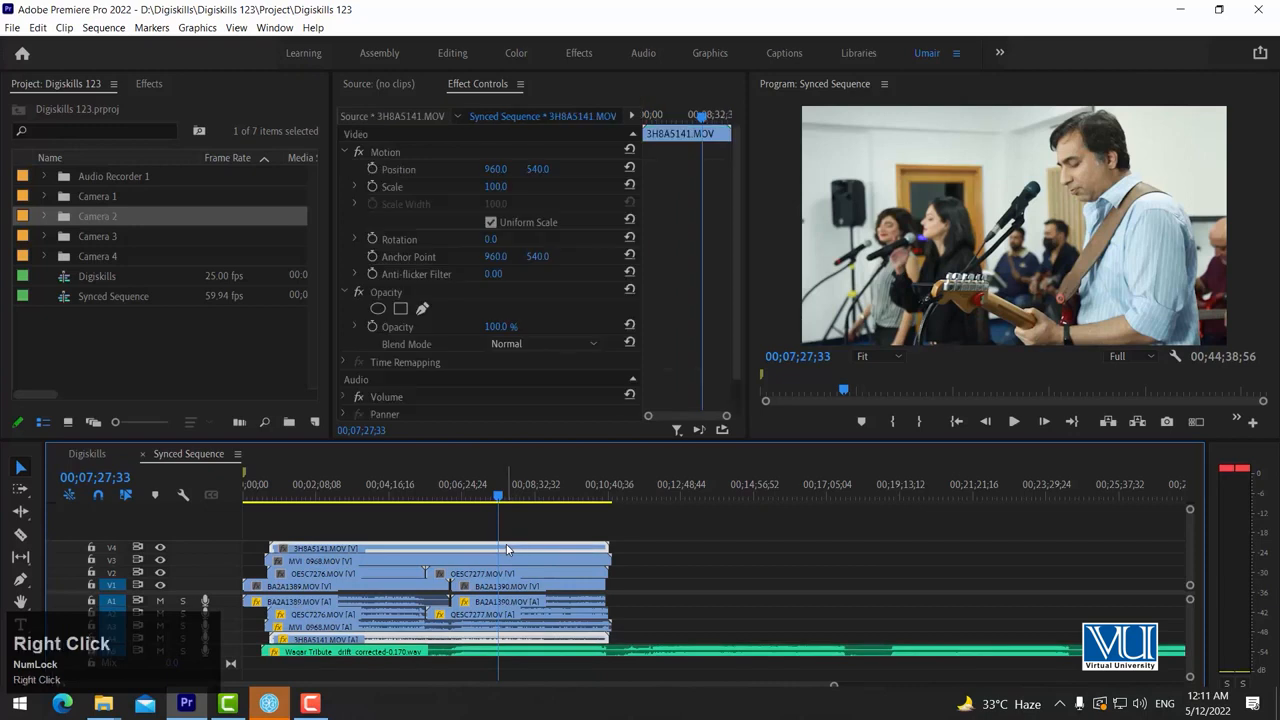
left_click(545, 251)
Disable the MVI_0968.MOV clip on track V3 and scrub to 00;07;48;00 to view the camera angle below
left_click_drag(509, 486, 532, 490)
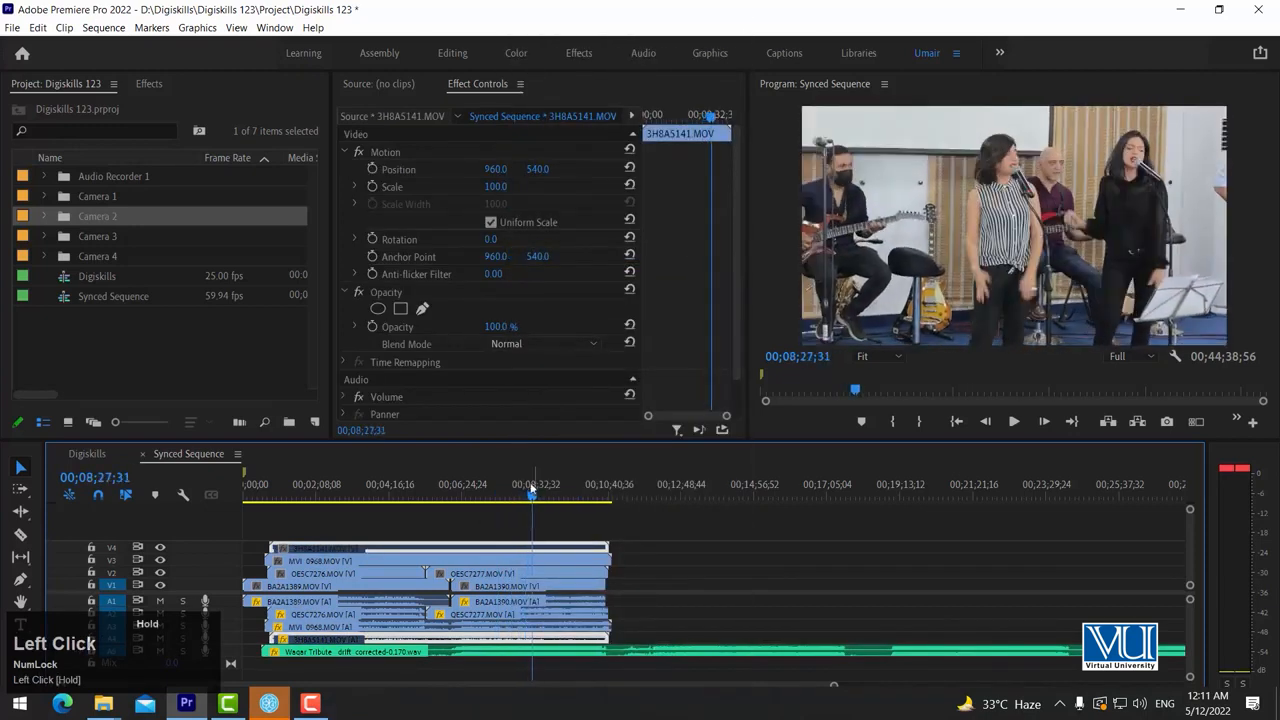
right_click(529, 562)
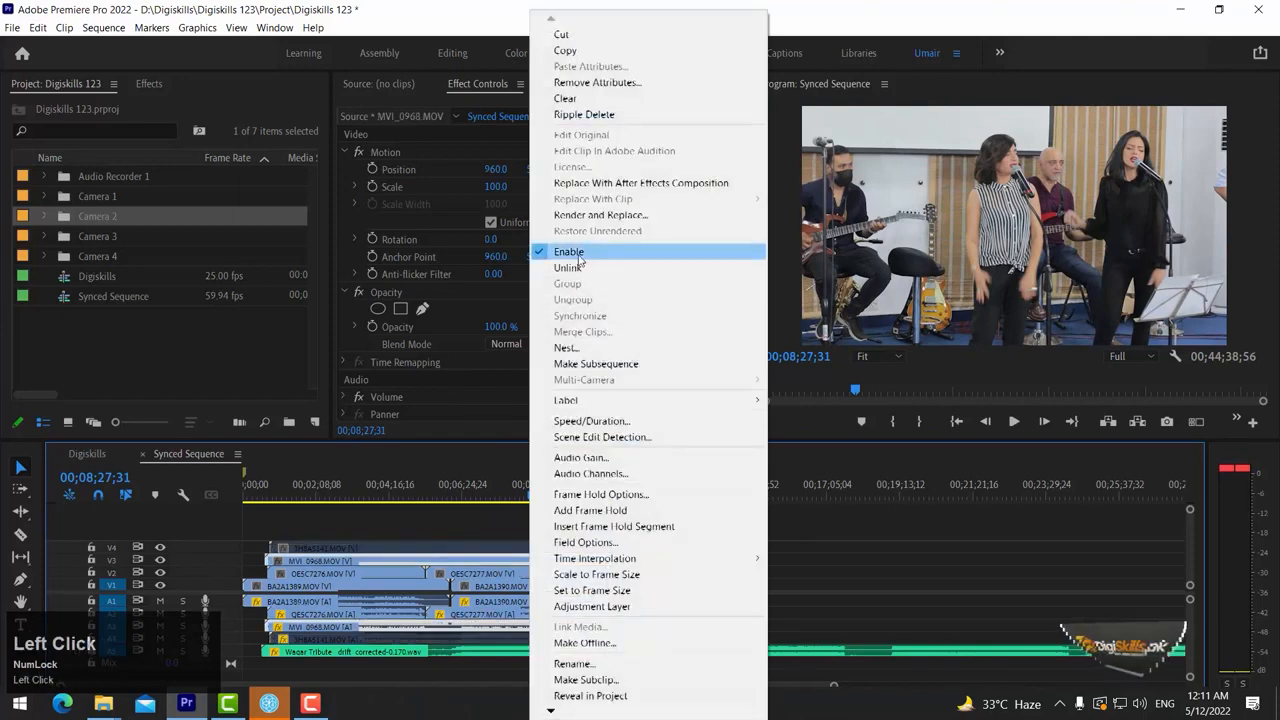
left_click(577, 256)
left_click(511, 494)
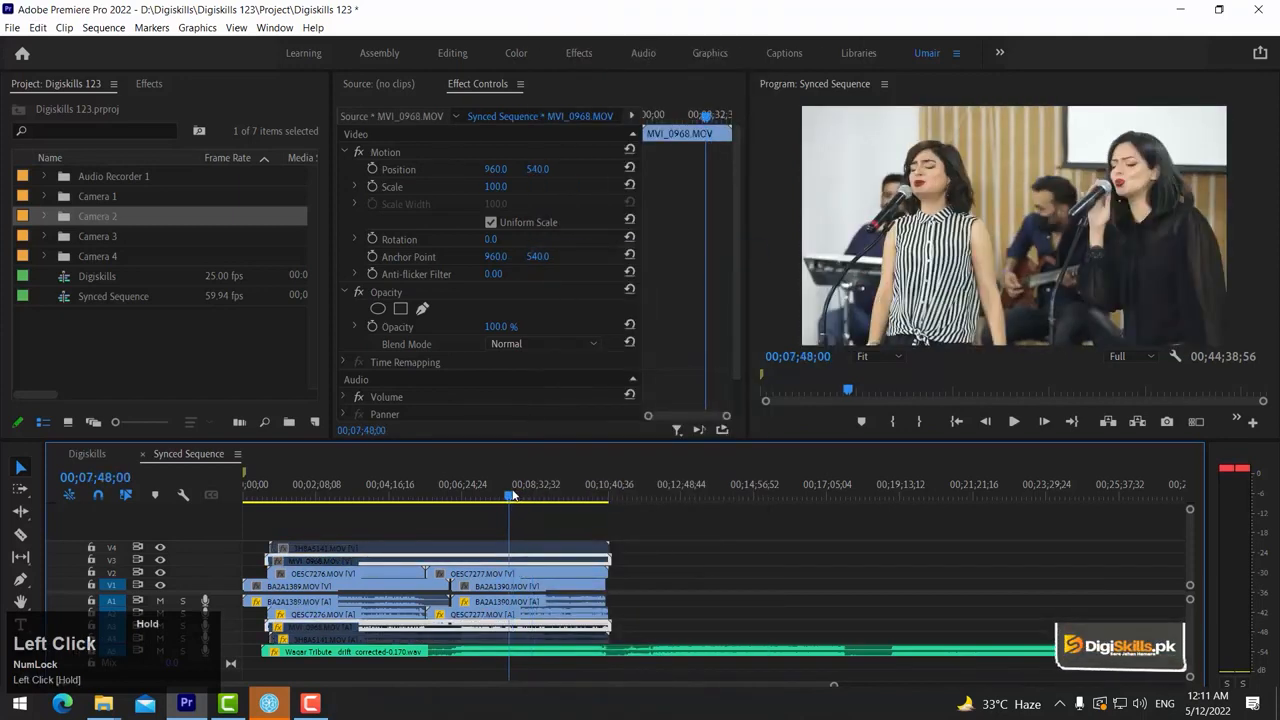
Disable the QE5C7277.MOV clip on track V2 and scrub back to 00;07;29;00 to view the bottom camera angle
left_click(514, 578)
right_click(516, 577)
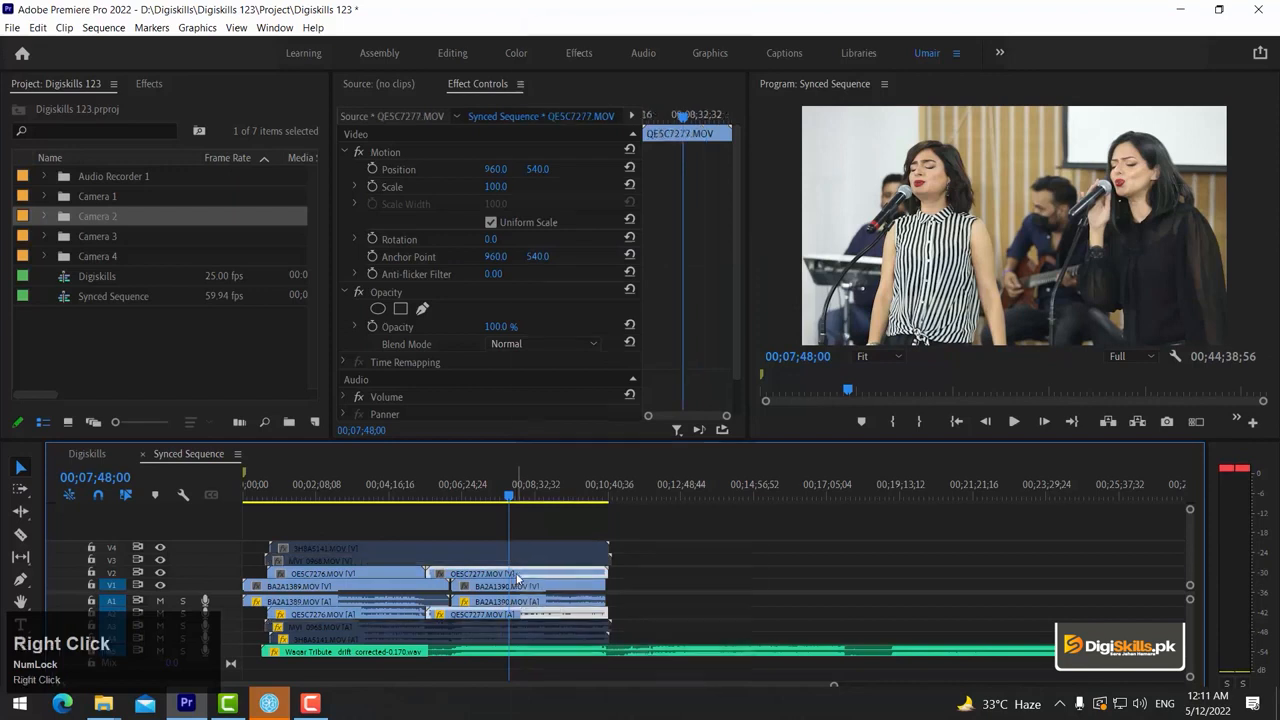
left_click(567, 256)
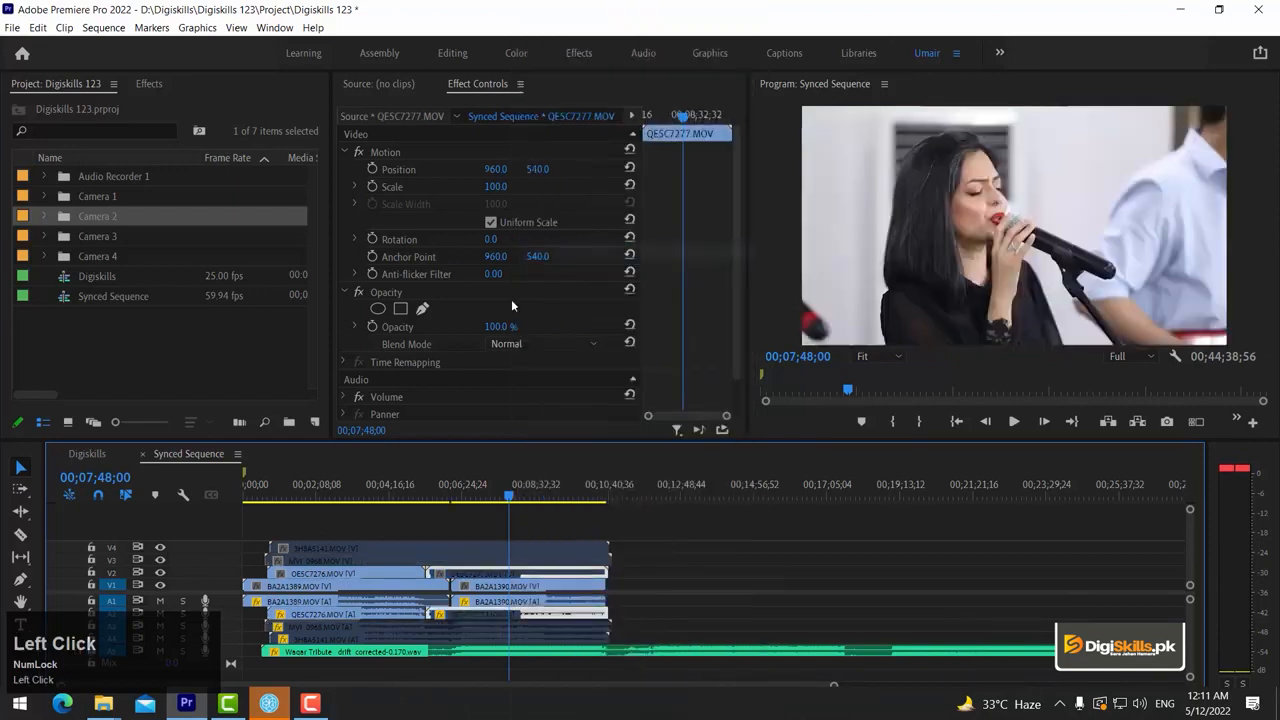
mouse_move(520, 488)
left_mouse_down()
mouse_move(555, 484)
mouse_move(500, 490)
left_mouse_up()
Re-enable the three disabled clips on tracks V2, V3 and V4 together, and clear the selection
left_click_drag(629, 510, 530, 575)
right_click(534, 575)
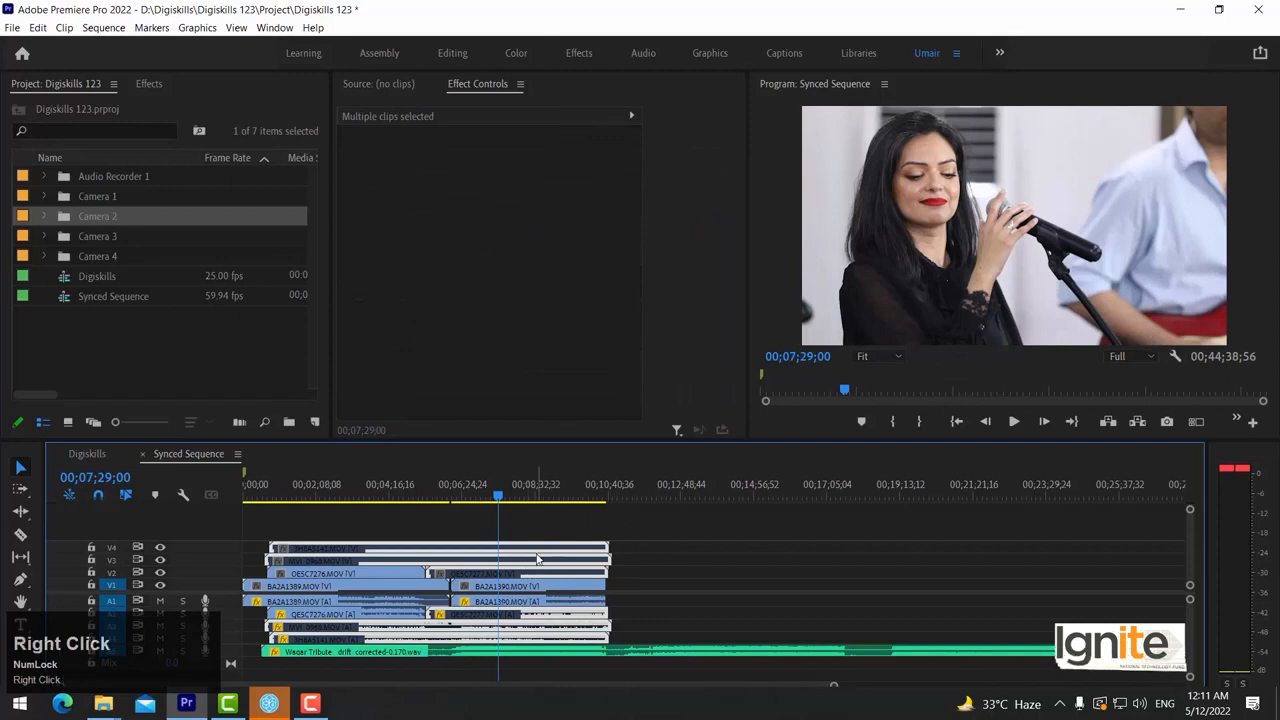
left_click(599, 253)
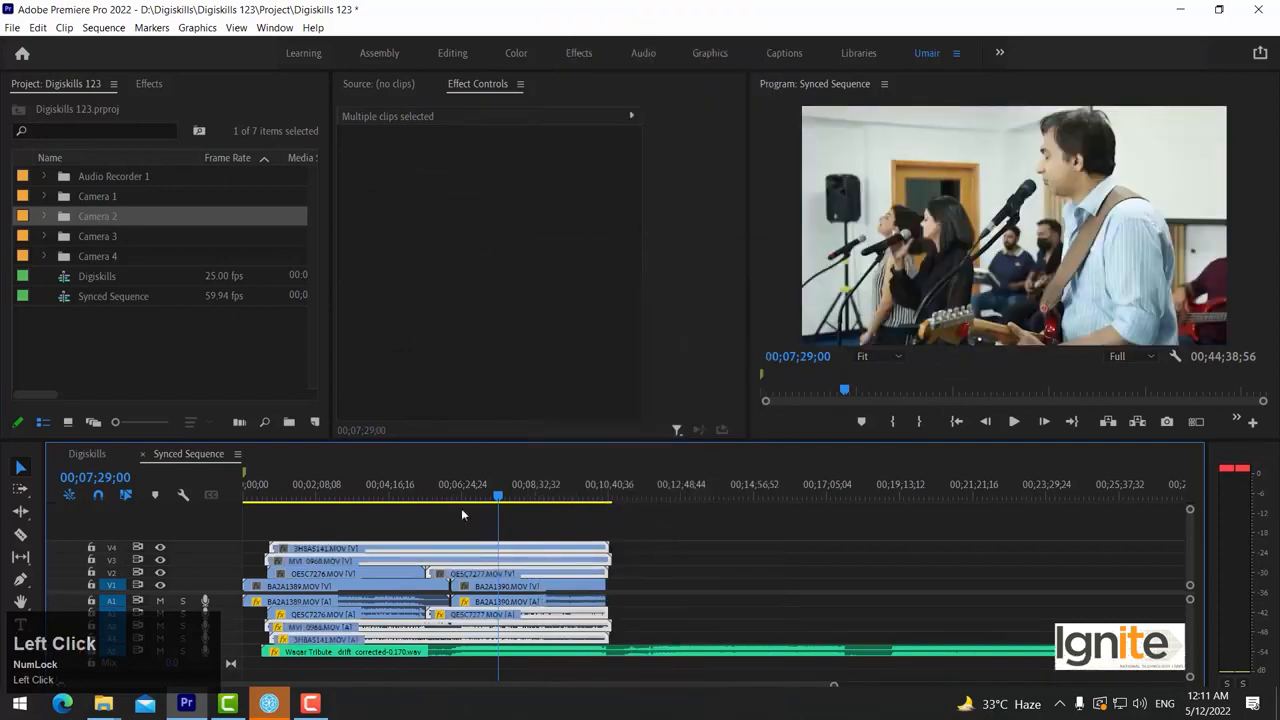
left_click(541, 530)
Split the clips on all video and audio tracks at 00;06;06;29, where BA2A1390.MOV starts
key("=")
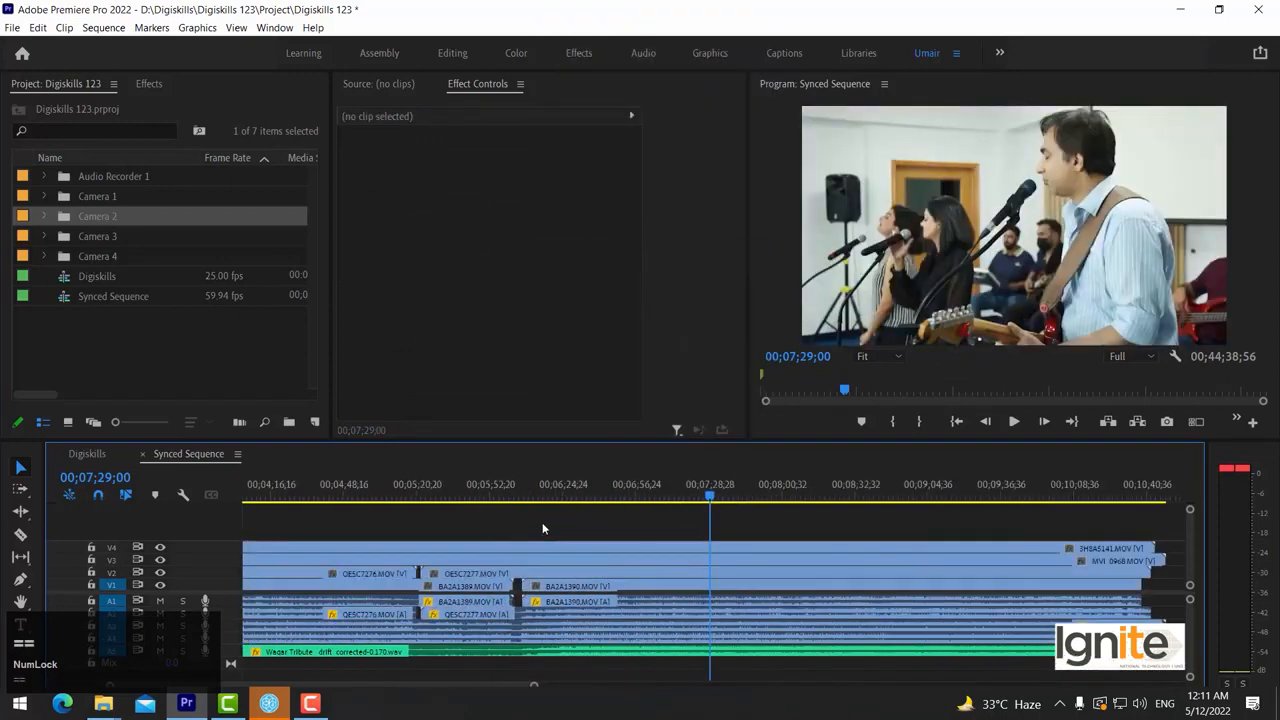
left_click(546, 494)
key("Up")
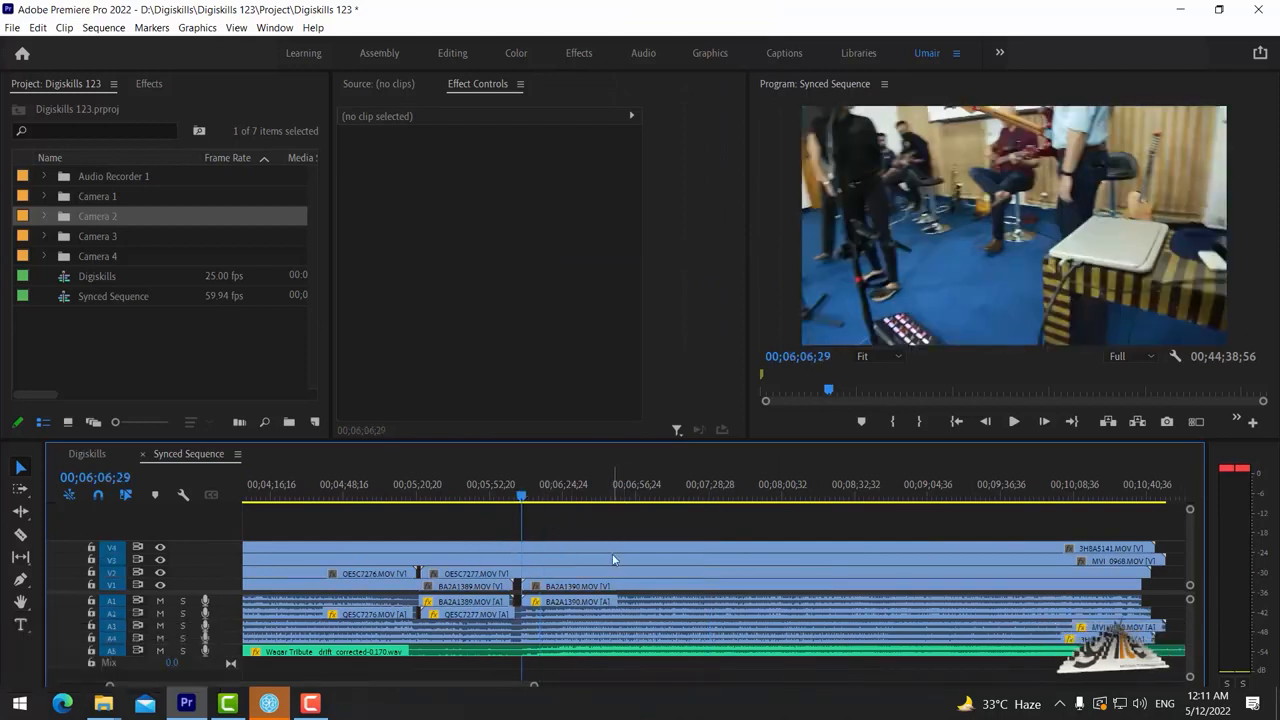
key("minus")
key("=")
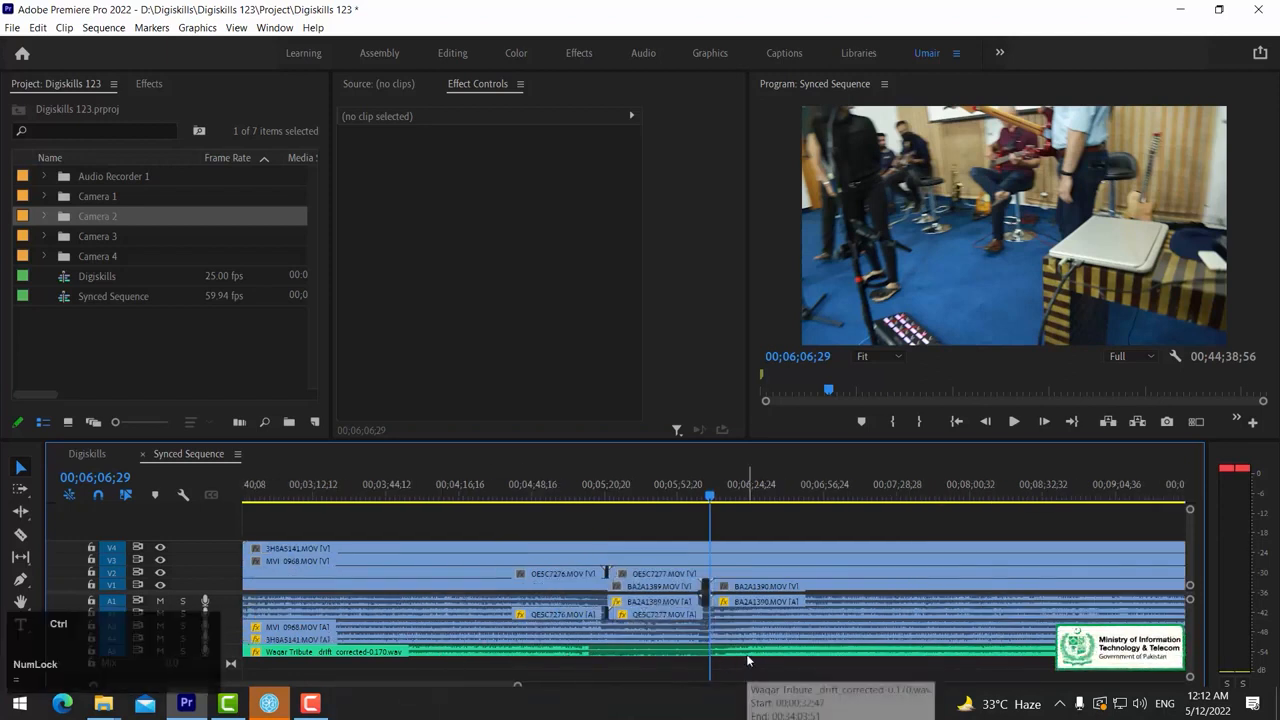
key("ctrl+k")
Split the clips on all tracks at 00;10;38;38, where BA2A1390.MOV ends
key("minus")
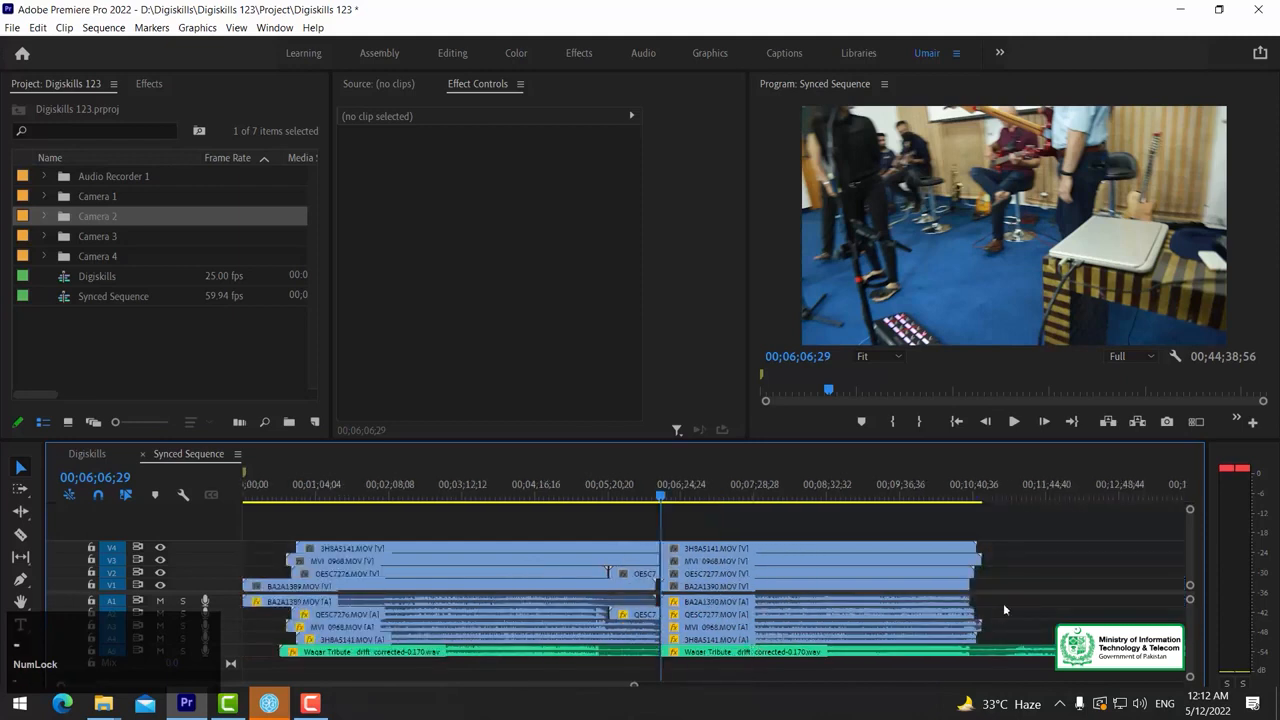
key("Down")
key("equal")
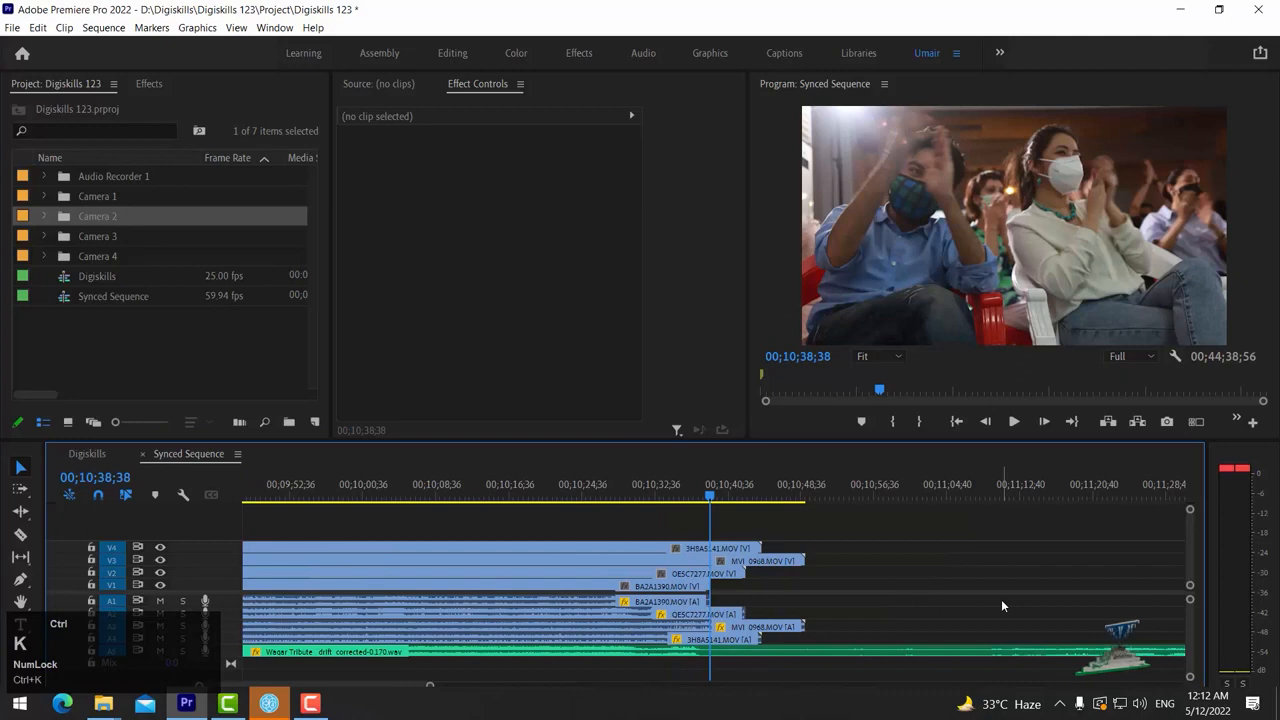
key("ctrl+k")
Copy the section between the two cuts on all video and audio tracks
key("minus")
left_click_drag(489, 525, 534, 667)
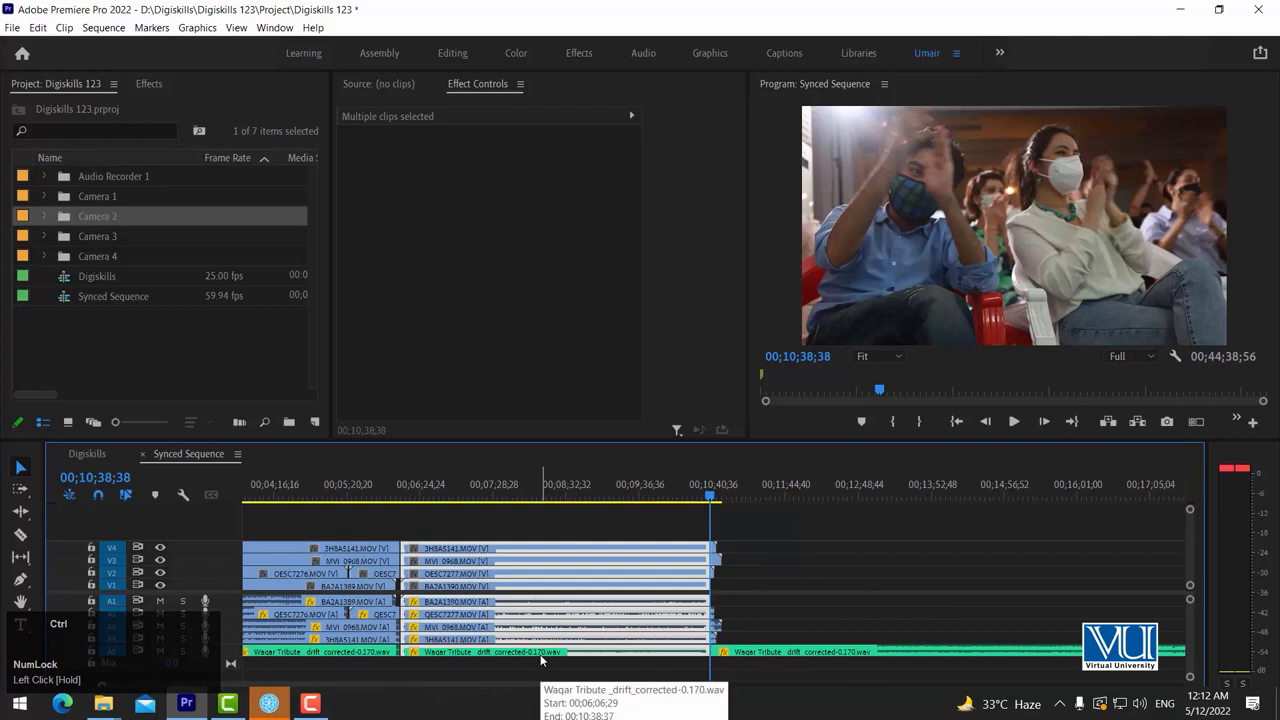
key("ctrl+c")
key("minus")
key("minus")
key("minus")
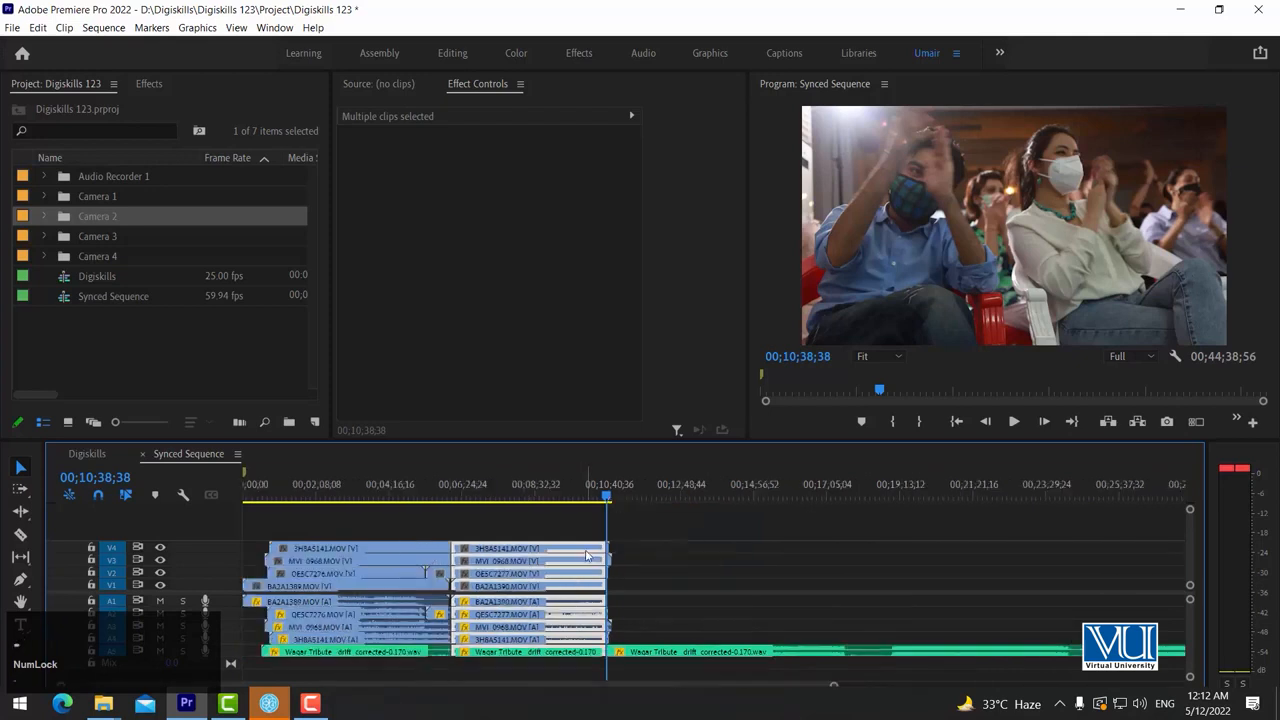
Duplicate the Synced Sequence in the project by copying and pasting it
left_click(120, 342)
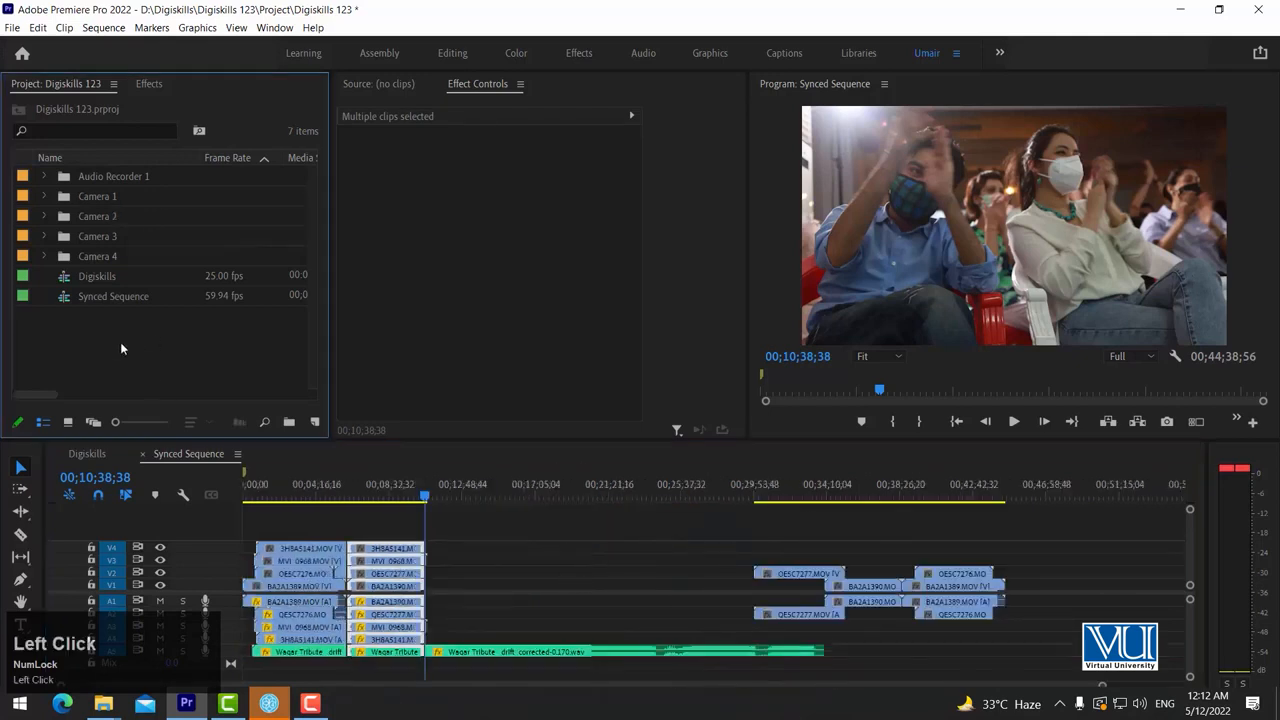
left_click(110, 296)
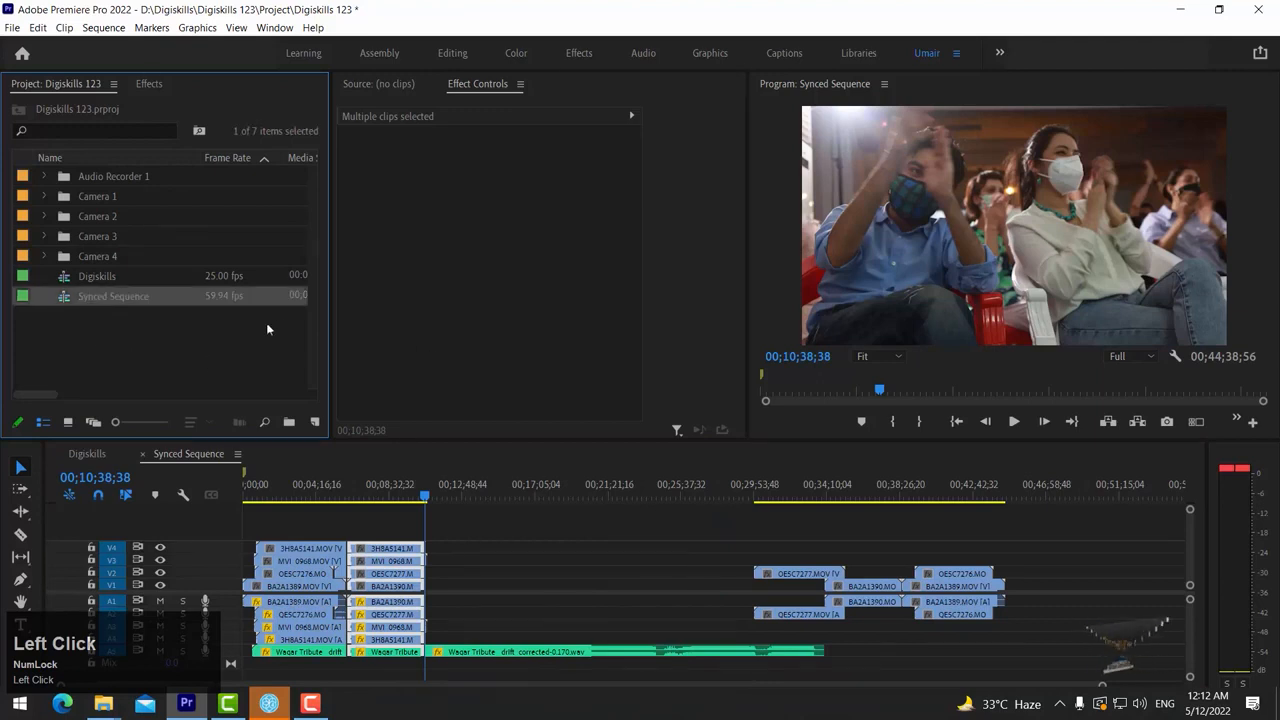
left_click(62, 299)
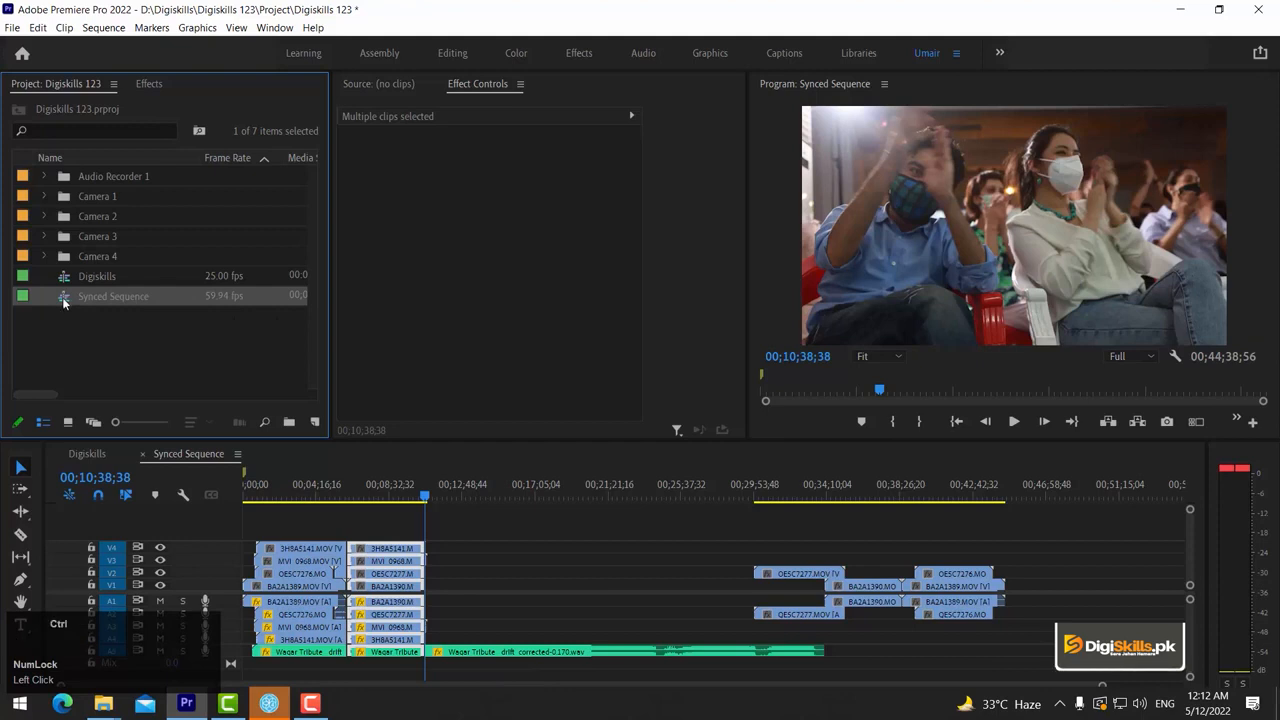
key("ctrl+v")
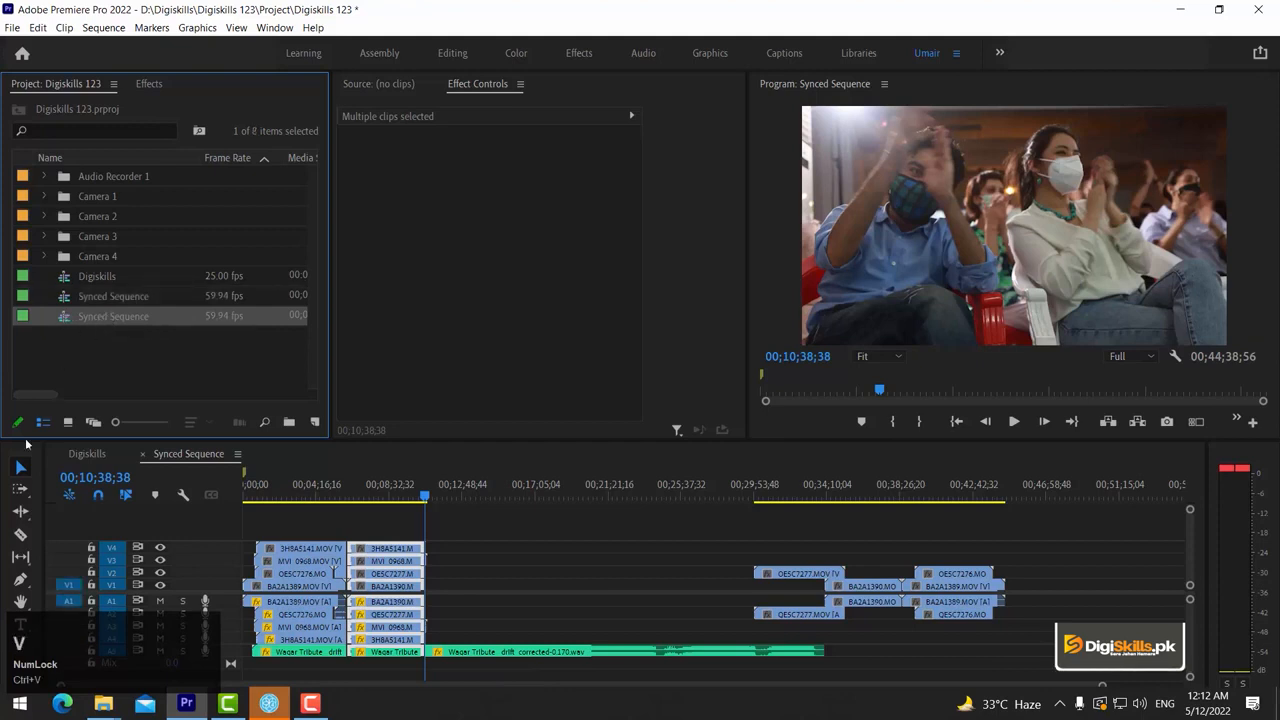
Rename the duplicated sequence as Edit and open it in the timeline
left_click(90, 318)
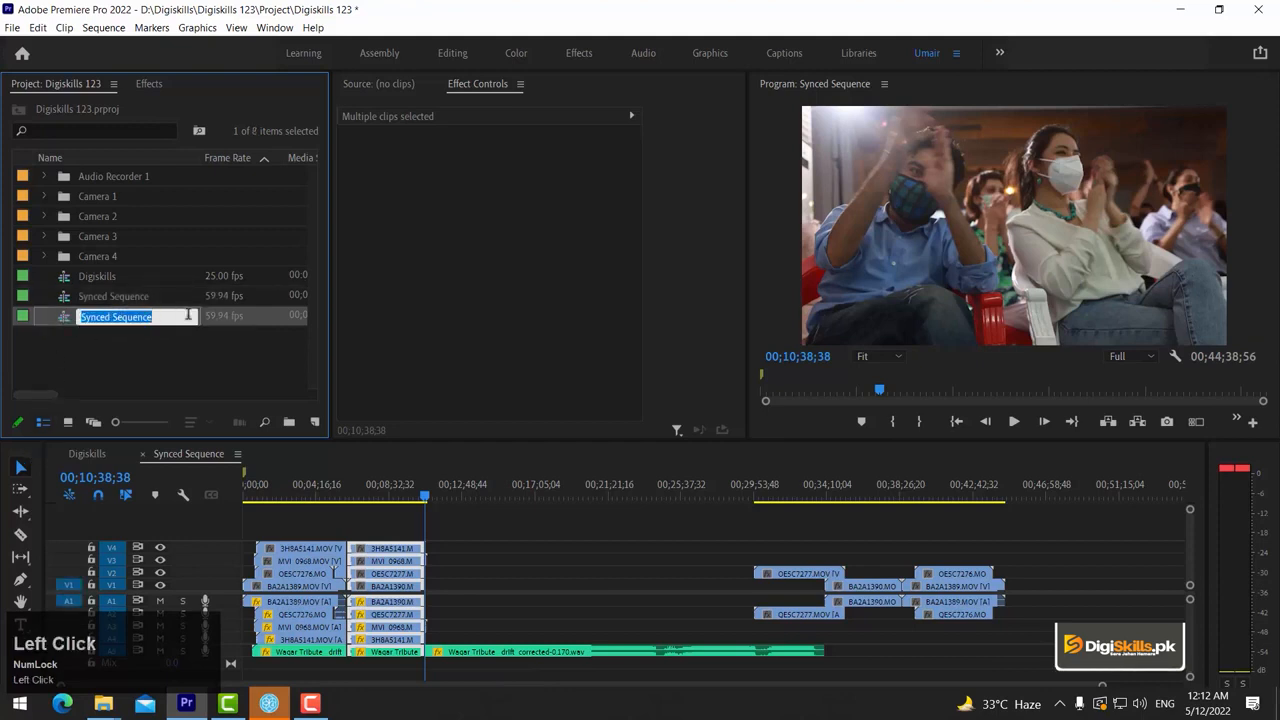
type("Edit")
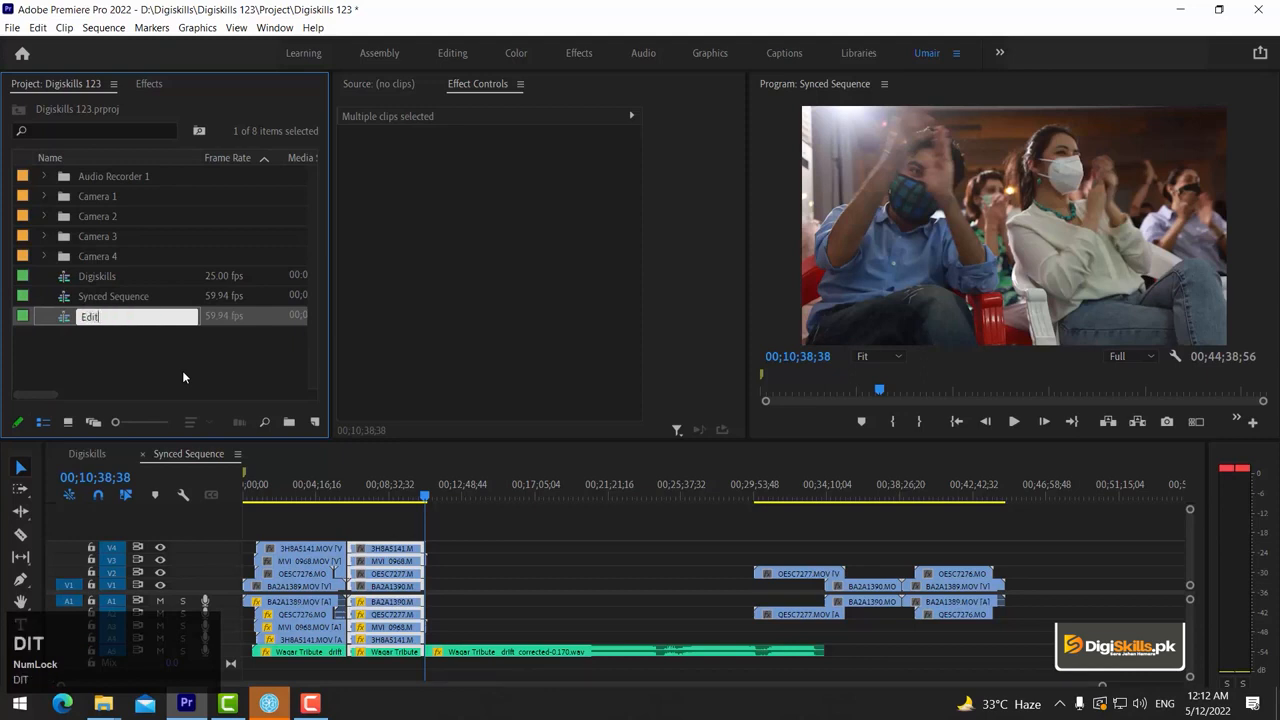
key("Return")
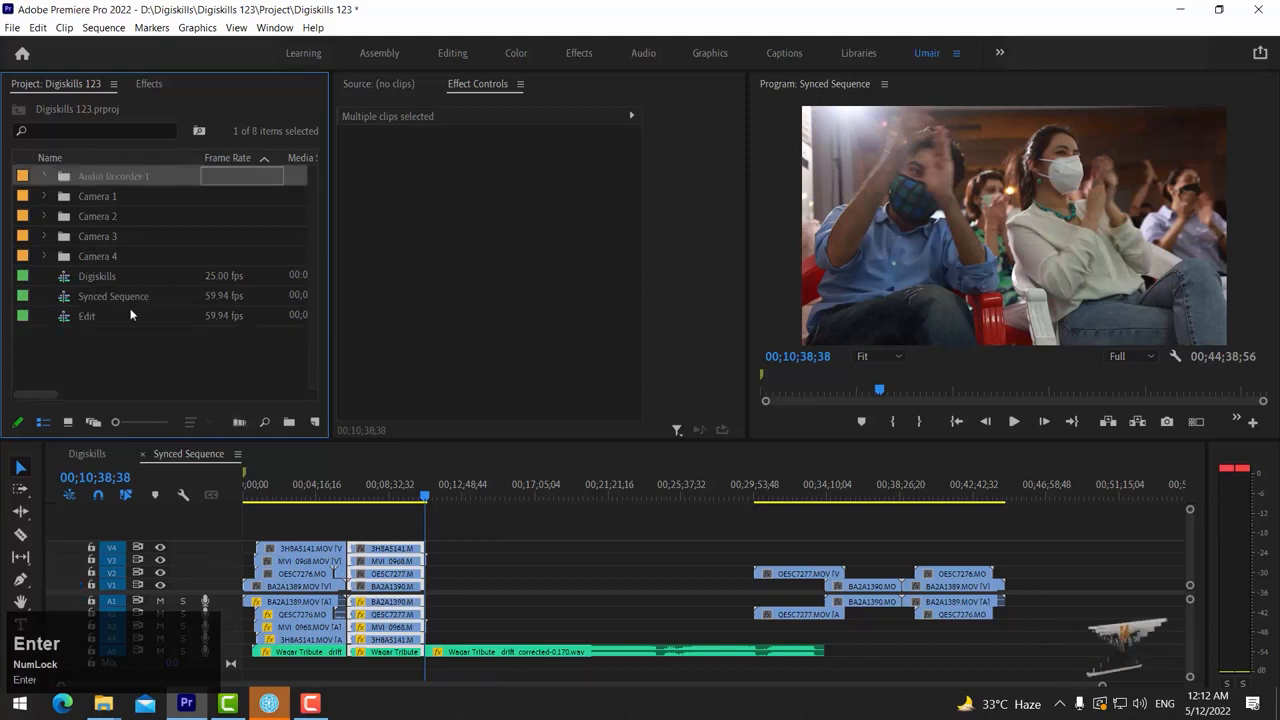
double_click(90, 316)
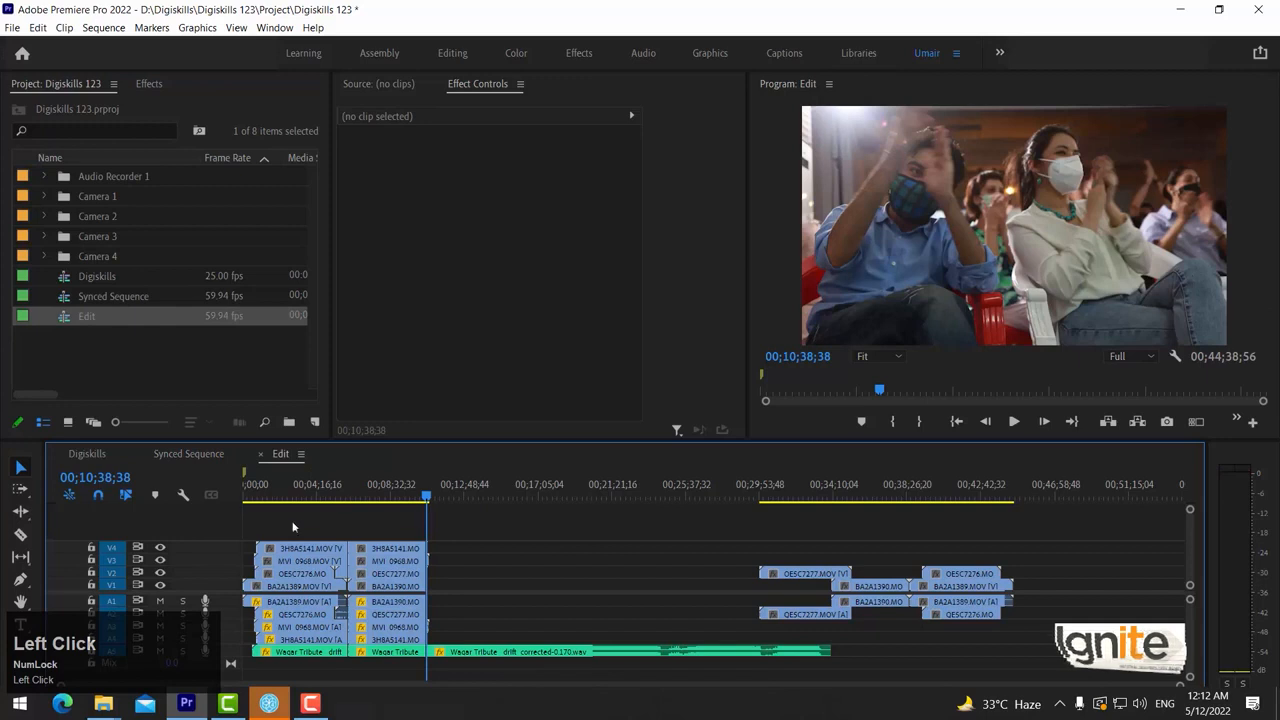
Delete all clips before the first cut, plus the long recorder audio remainder and the separate clip group after the second cut
left_click_drag(281, 524, 342, 661)
key("Delete")
left_click_drag(1034, 567, 662, 657)
key("Delete")
Delete the short leftover camera clip ends after 00;10;38;38 in the Edit sequence
key("equal")
key("equal")
key("equal")
key("equal")
key("equal")
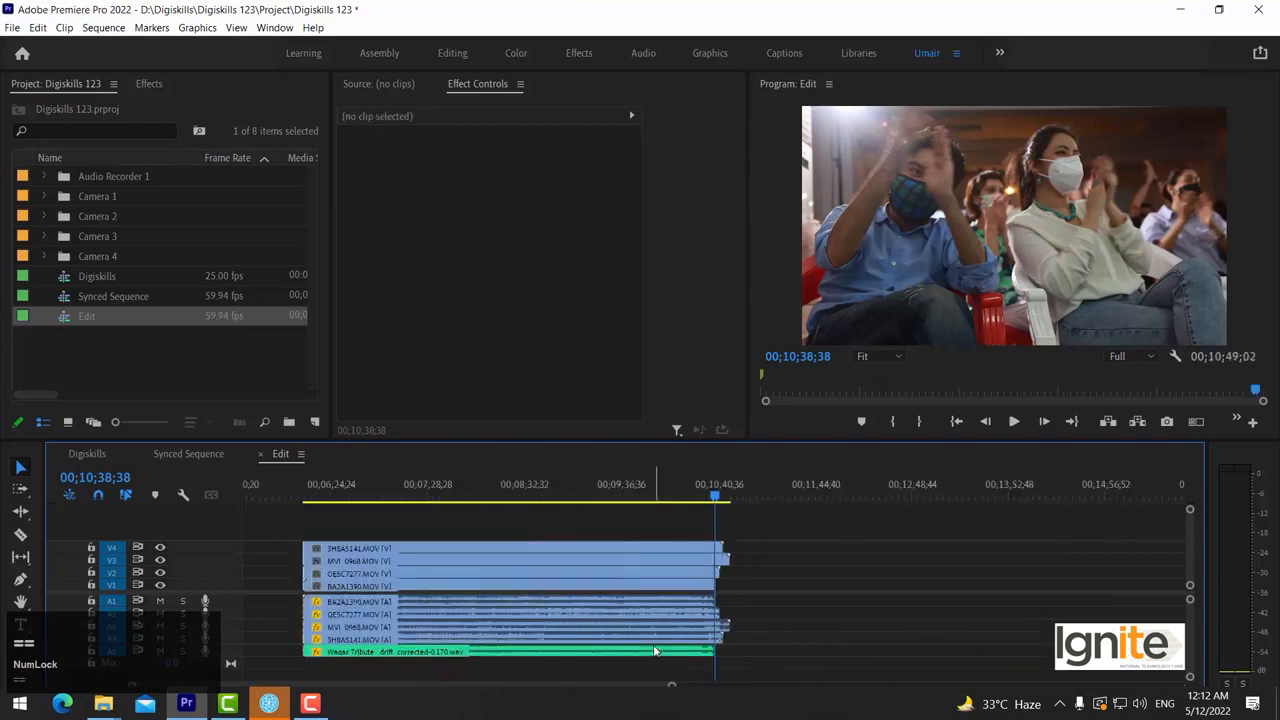
left_click_drag(800, 537, 733, 628)
key("Delete")
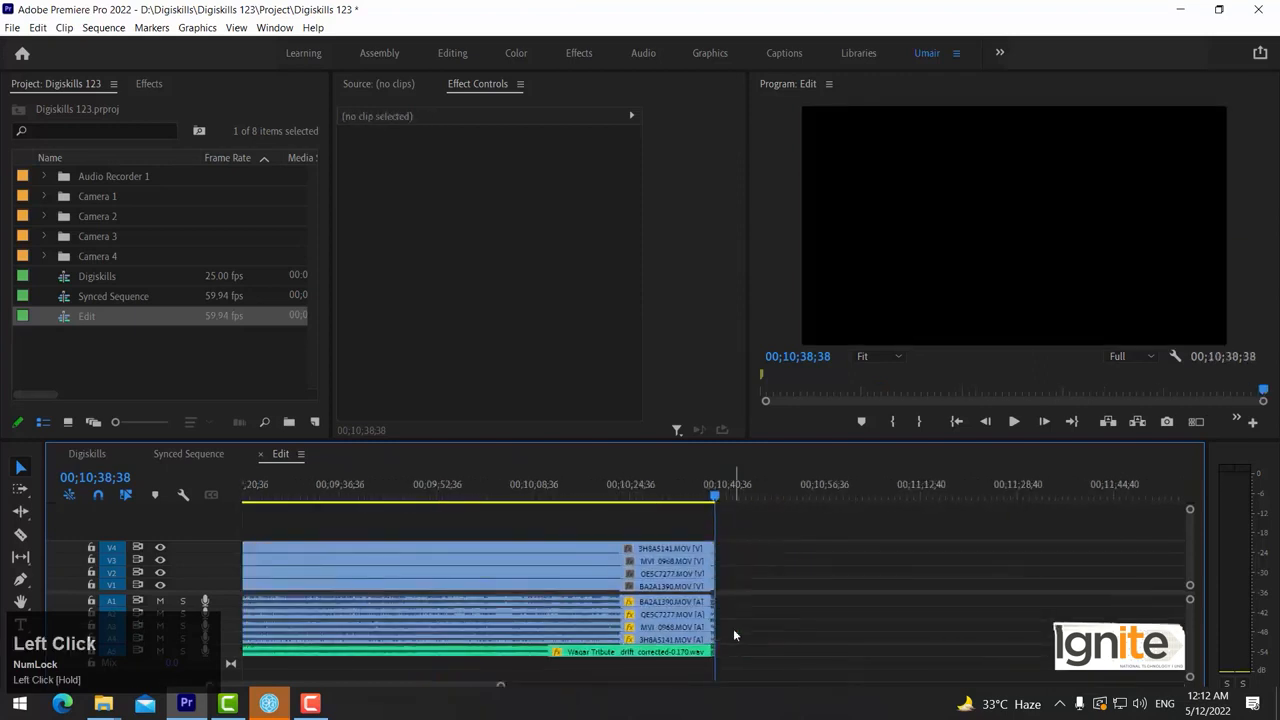
Try disabling the four camera audio clips on tracks A1 to A4, and undo it
key("minus")
key("minus")
key("minus")
key("minus")
key("minus")
left_click(536, 489)
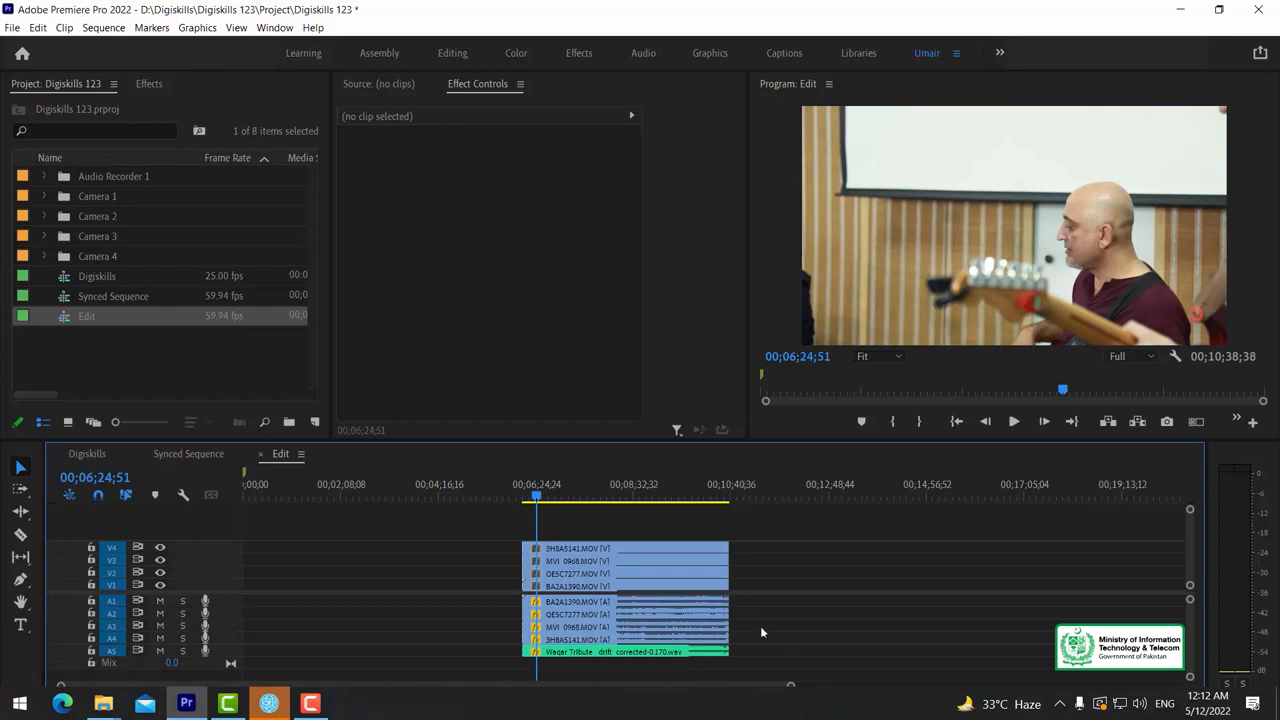
left_click_drag(751, 635, 695, 610)
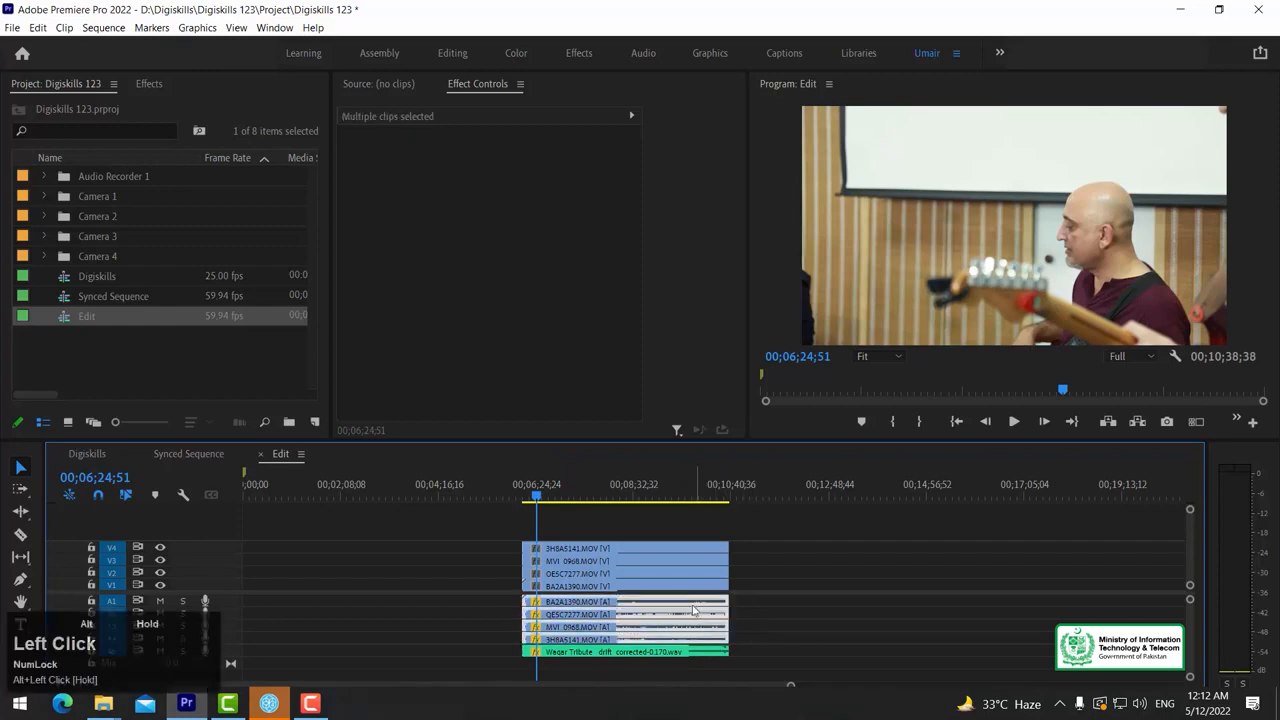
right_click(695, 610)
left_click(760, 283)
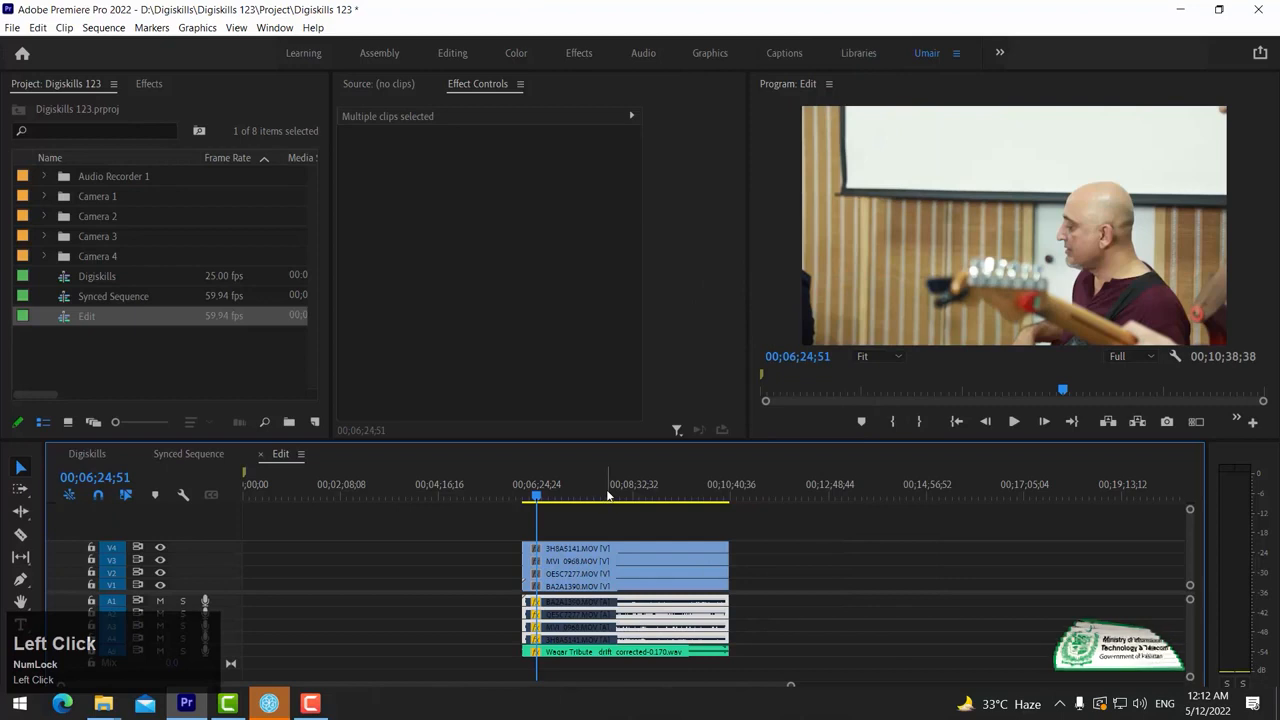
key("ctrl+z")
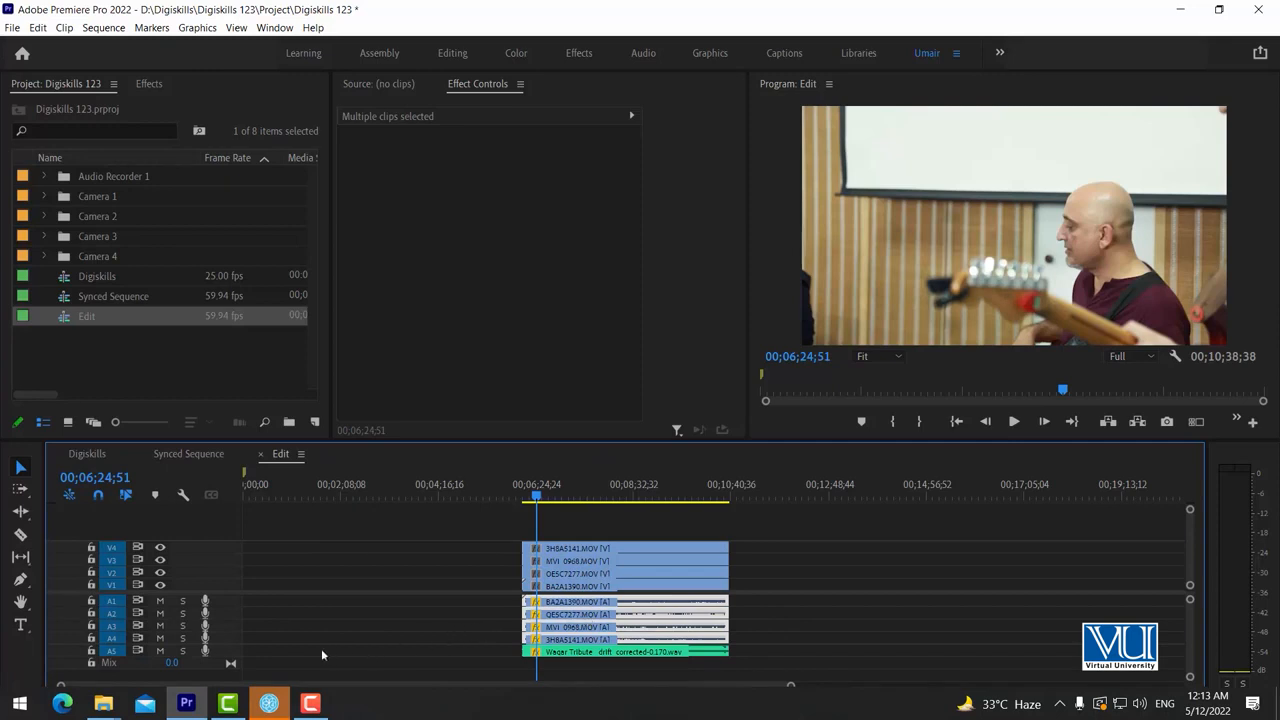
Solo the recorder audio track A5, select its clip, and turn the solo off again
left_click(185, 650)
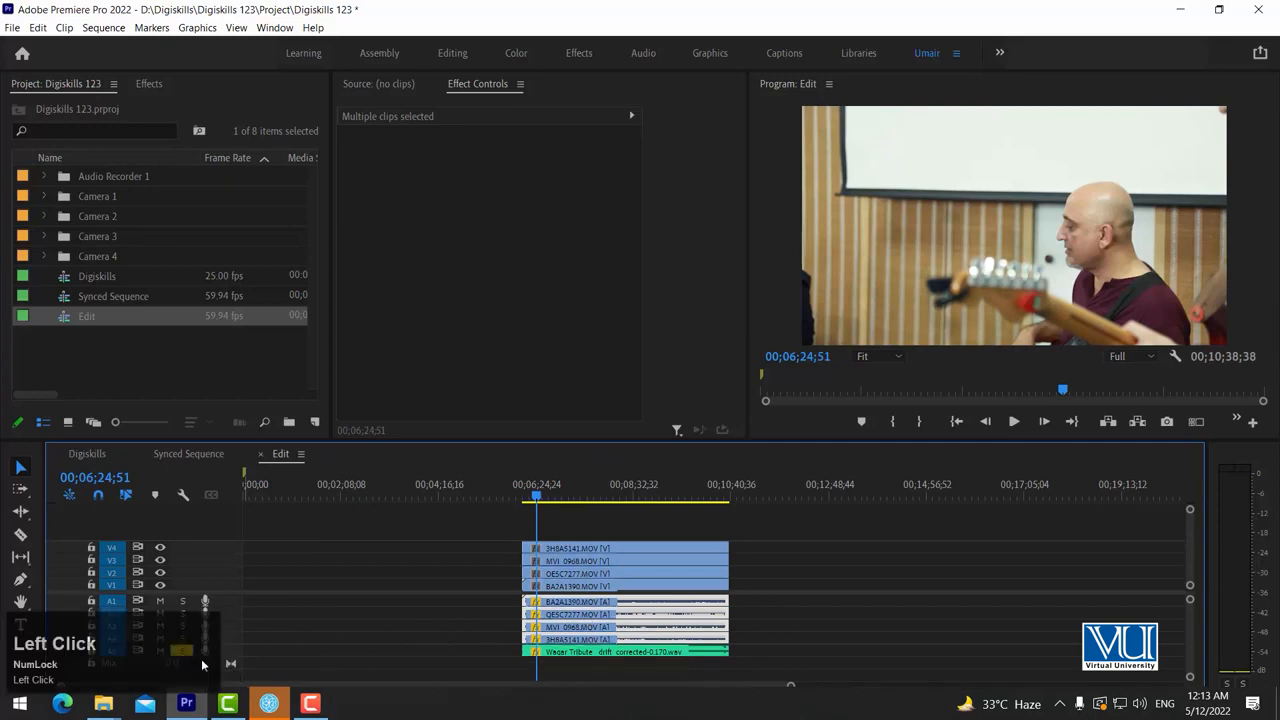
left_click(587, 651)
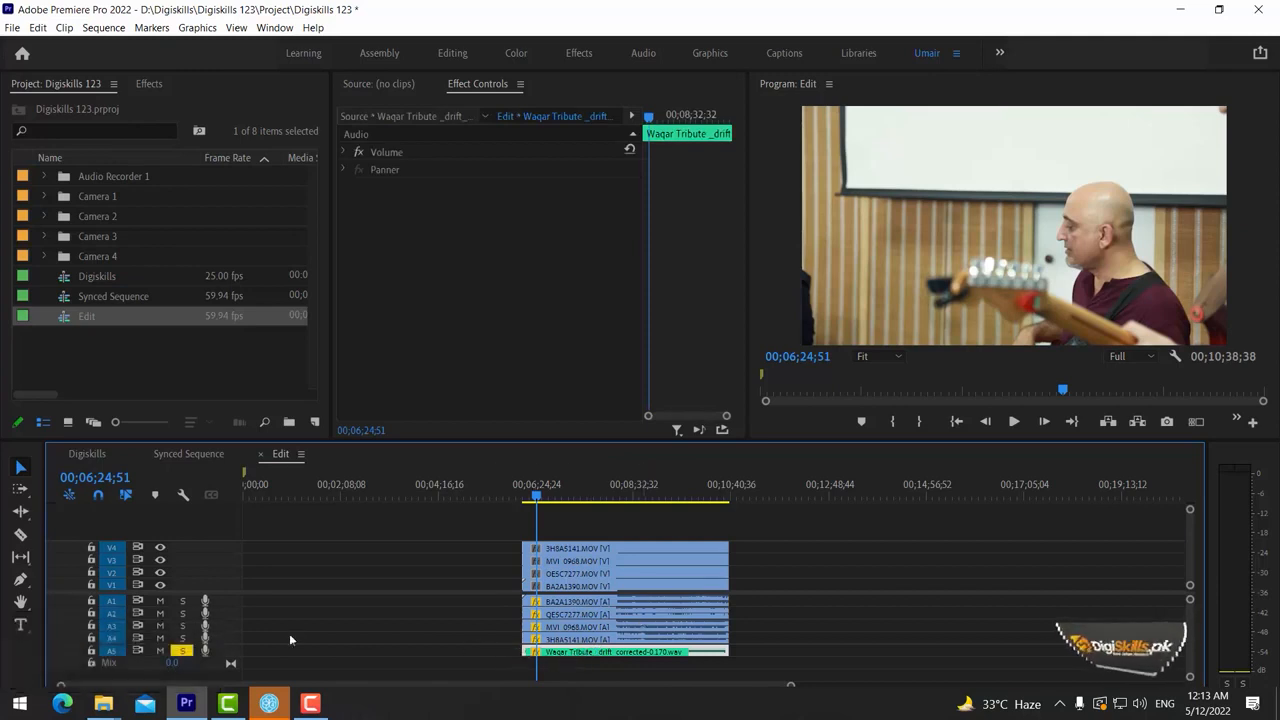
left_click(182, 650)
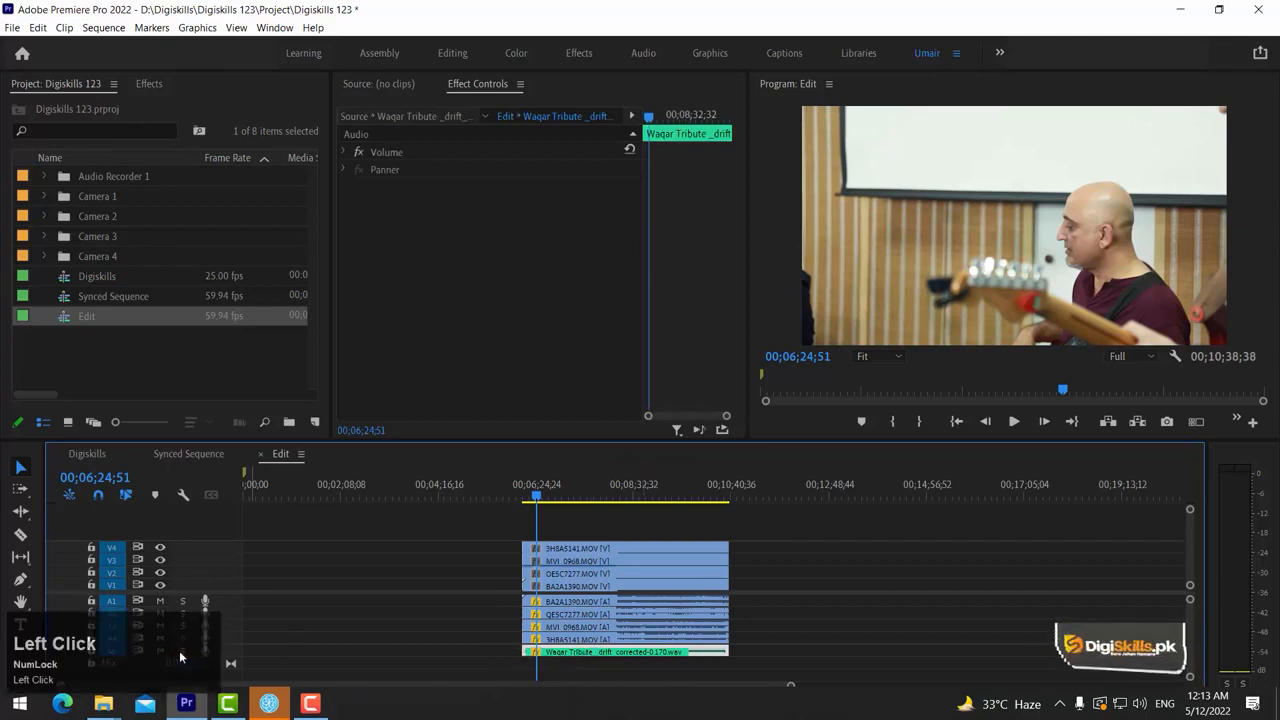
Delete the camera audio clips on tracks A1 to A4, keeping the camera videos and the recorder audio on A5
left_click(764, 636)
left_click_drag(768, 637, 663, 666)
key("Delete")
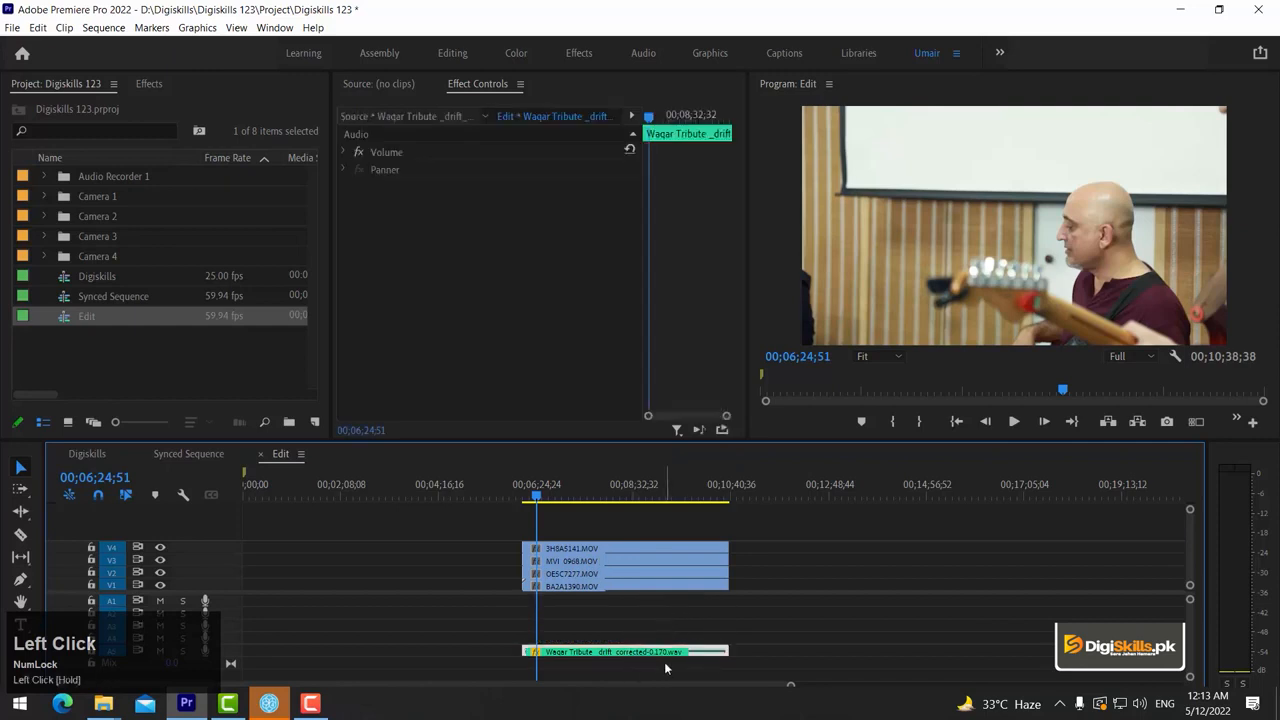
Move the recorder audio clip from track A5 up to A1 and enlarge the audio tracks to show its waveform
key("alt+Up")
key("alt+Up")
key("alt+Up")
key("alt+Up")
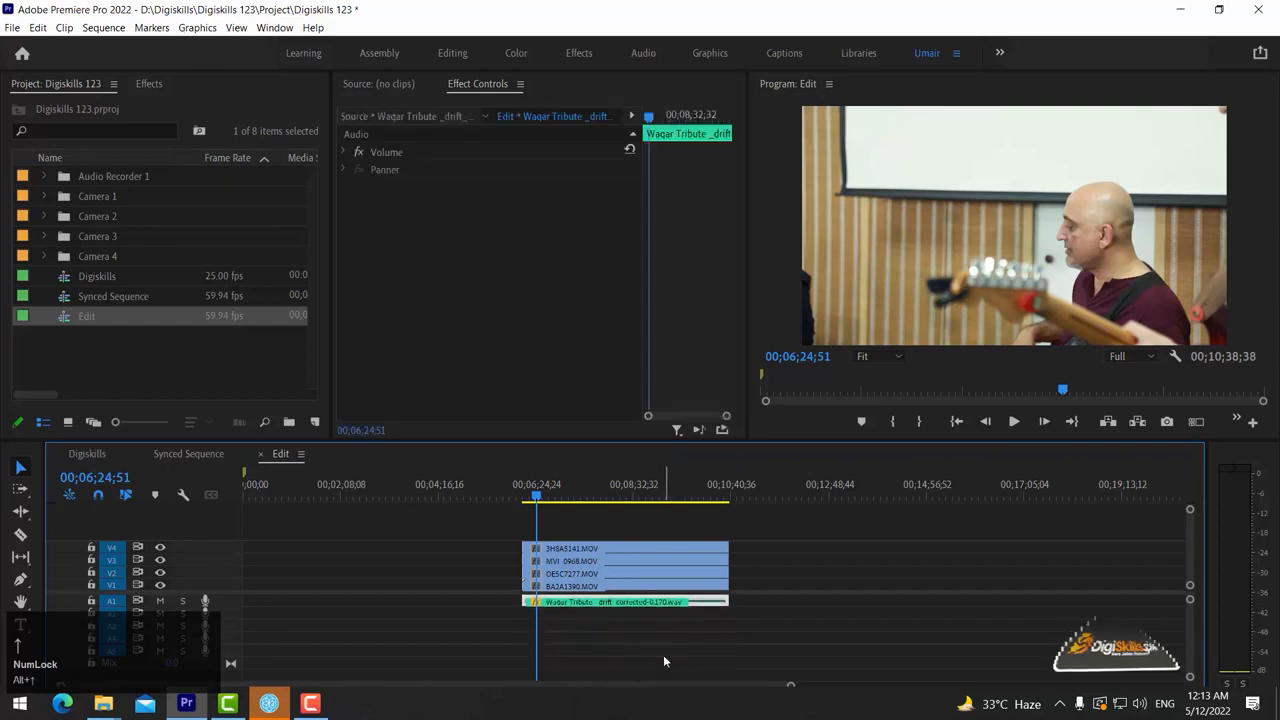
key("alt+equal")
key("alt+equal")
key("alt+equal")
key("alt+equal")
key("alt+equal")
key("alt+equal")
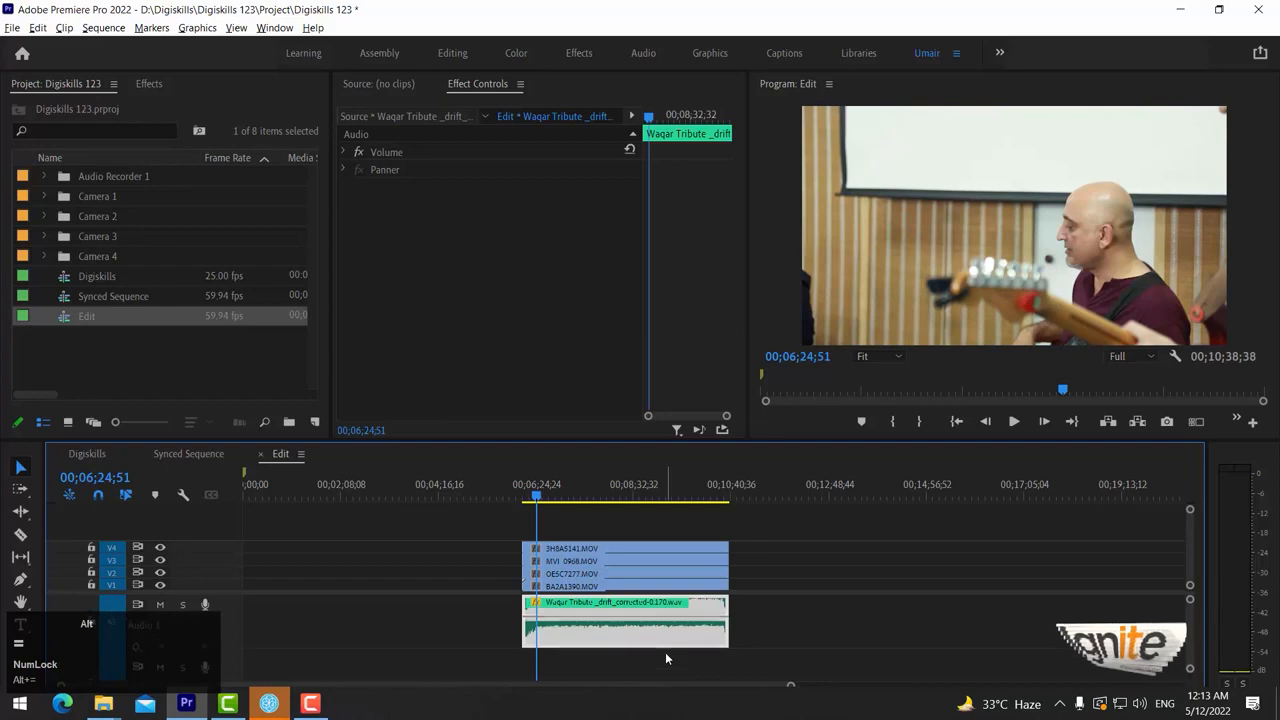
Examine the recorder audio waveform on track A1 up close around the playhead
key("equal")
key("equal")
key("equal")
key("equal")
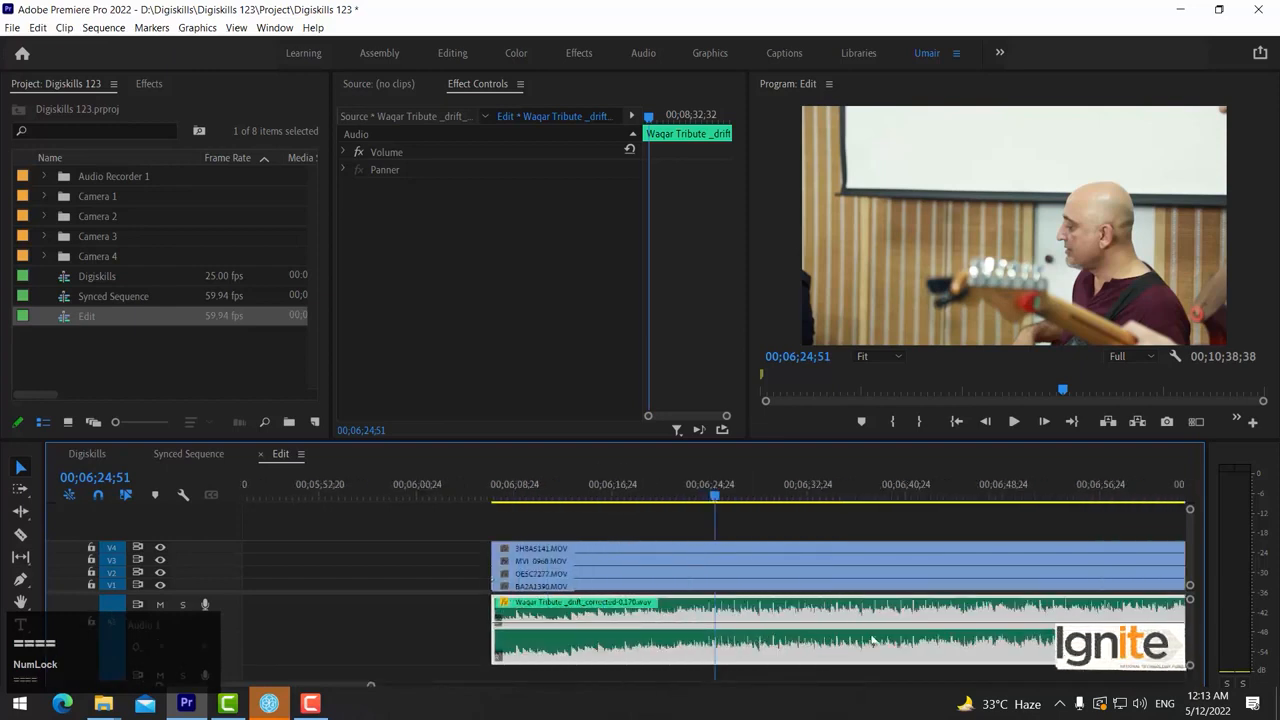
key("minus")
key("minus")
key("minus")
key("minus")
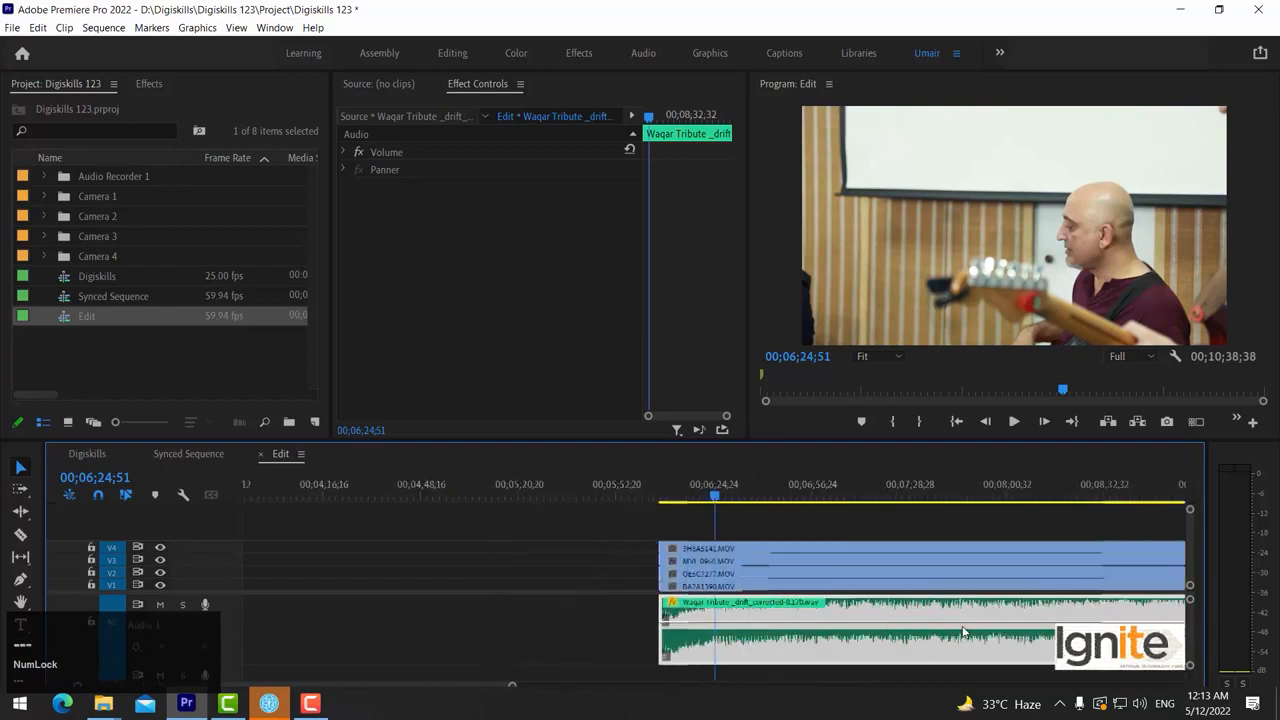
Mark in and out points around the four camera clips and the recorder audio clip
key("alt+minus")
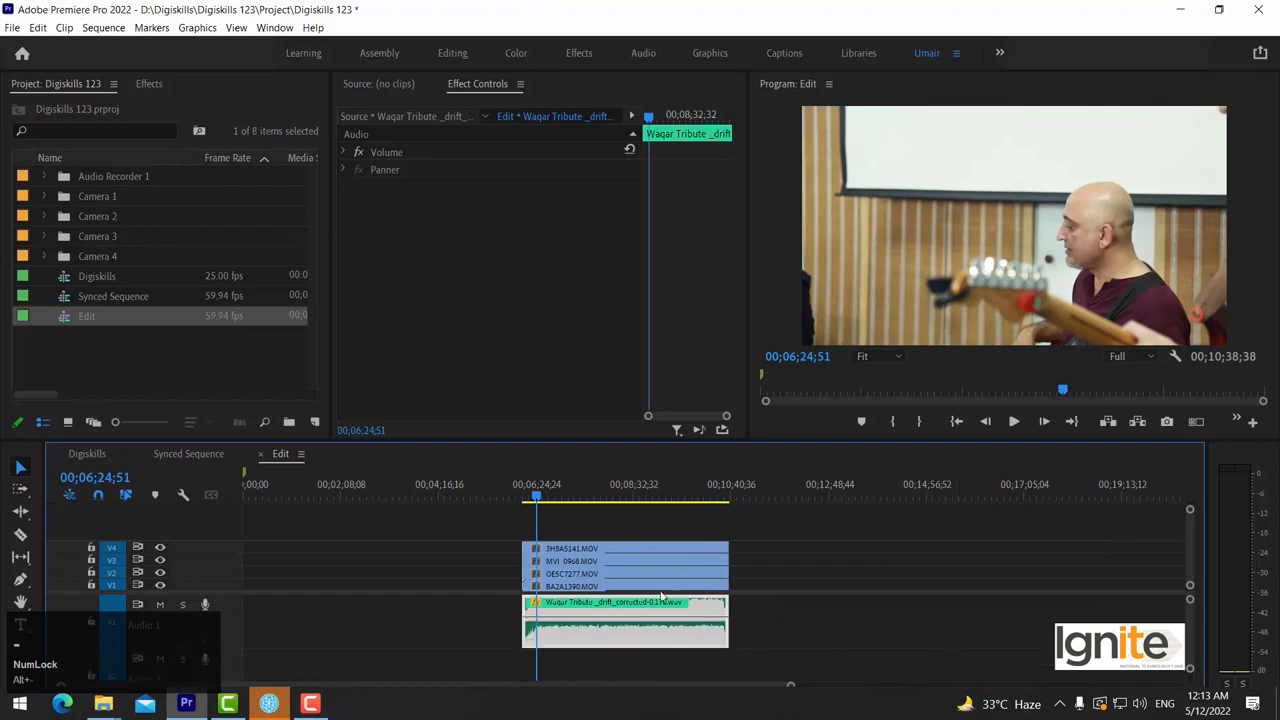
left_click_drag(750, 530, 650, 580)
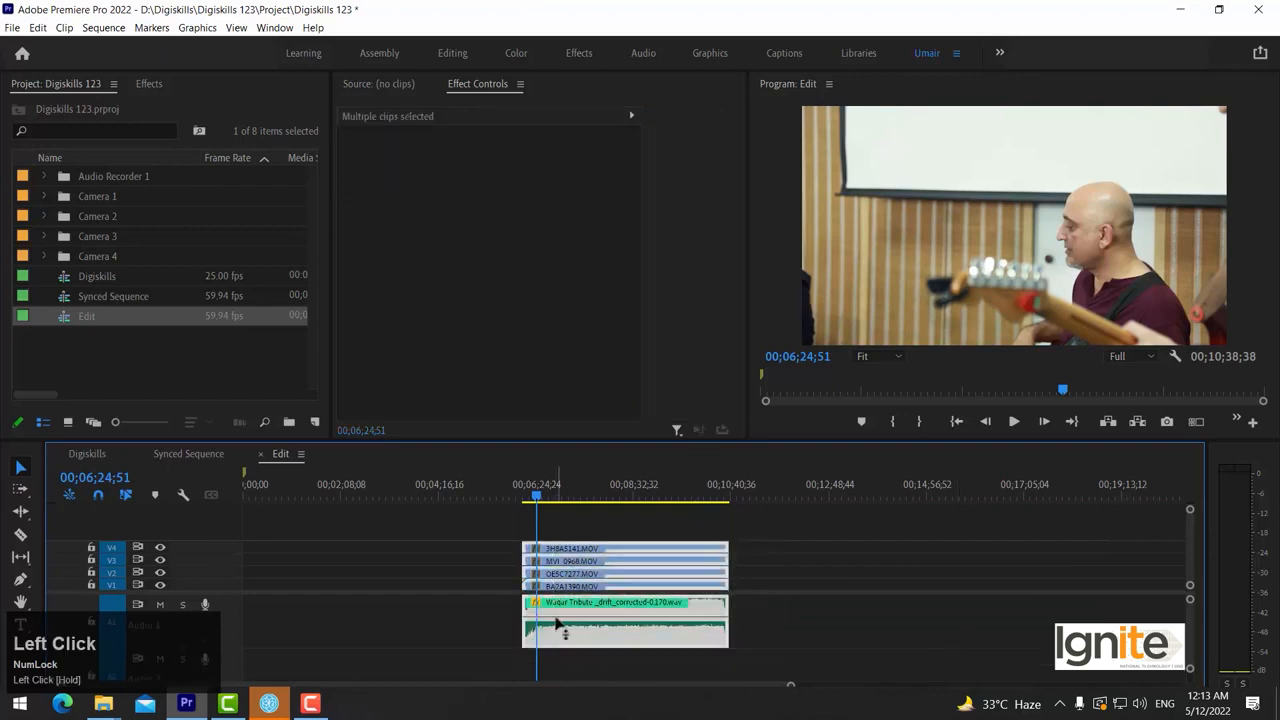
left_click(616, 521)
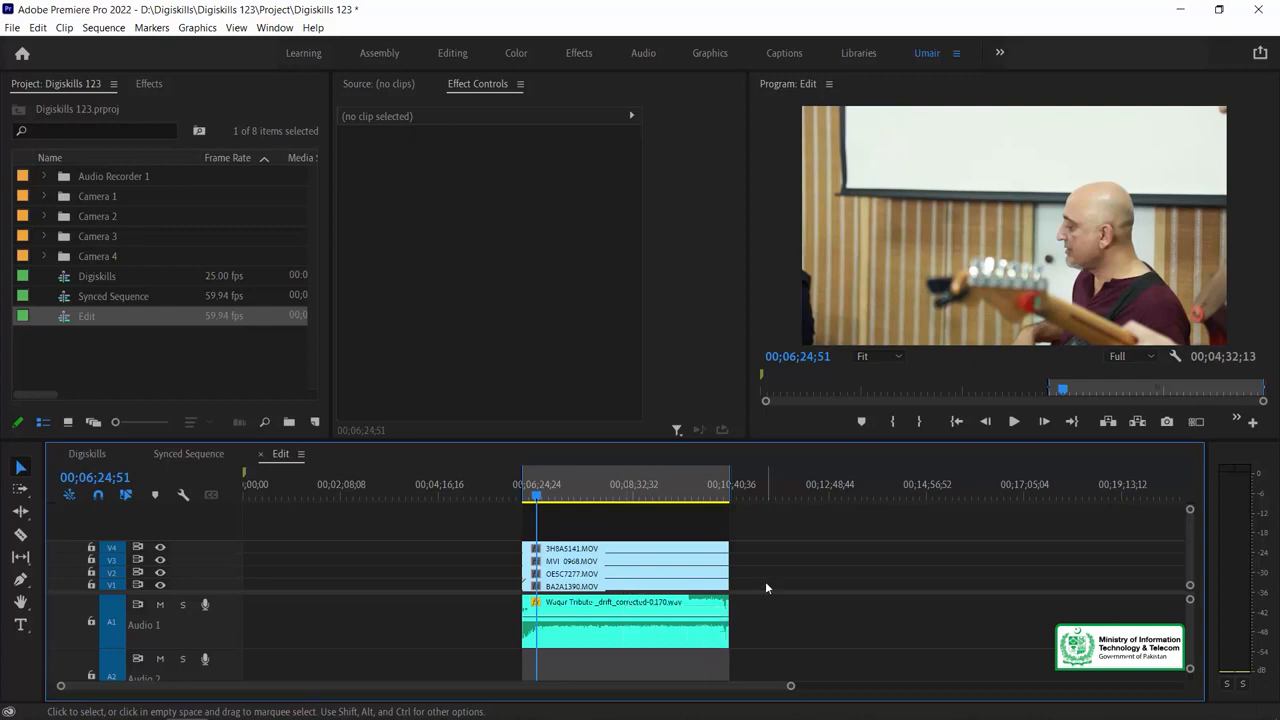
Inspect the start of the marked song range and its audio waveform in the Edit sequence
key("alt+minus")
key("alt+equal")
key("alt+equal")
key("alt+equal")
key("alt+equal")
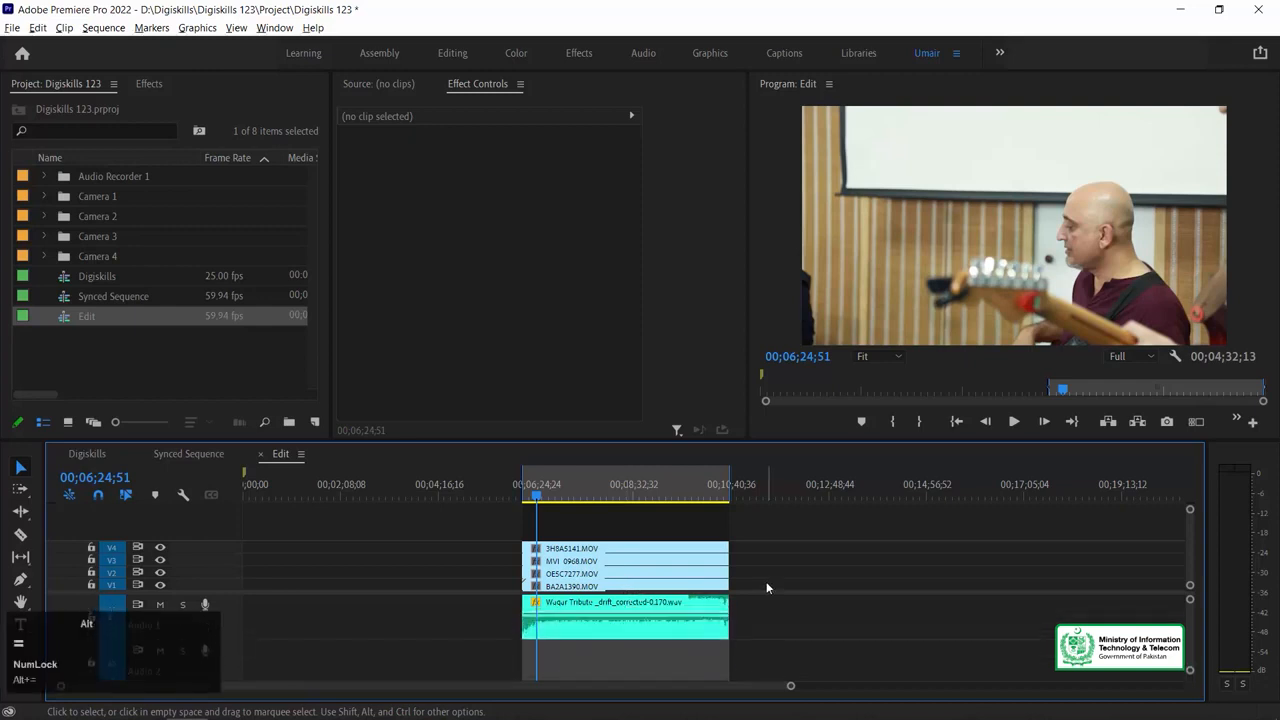
key("equal")
key("equal")
key("equal")
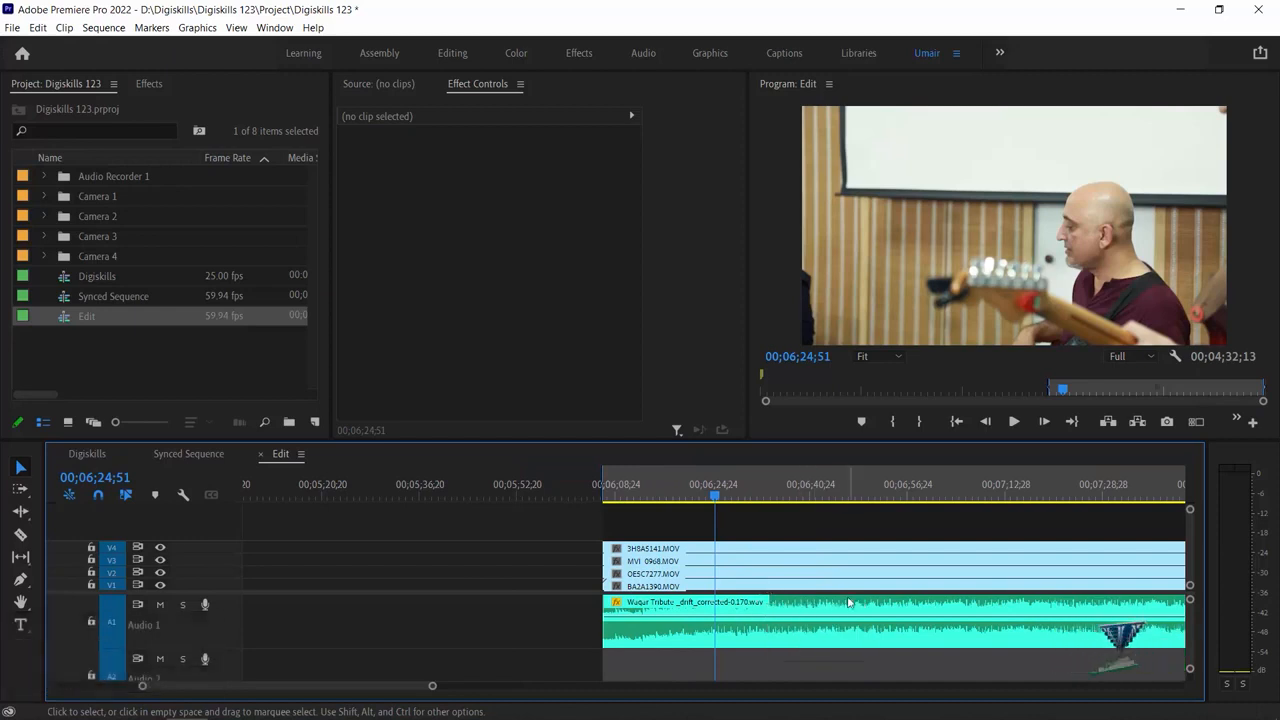
key("minus")
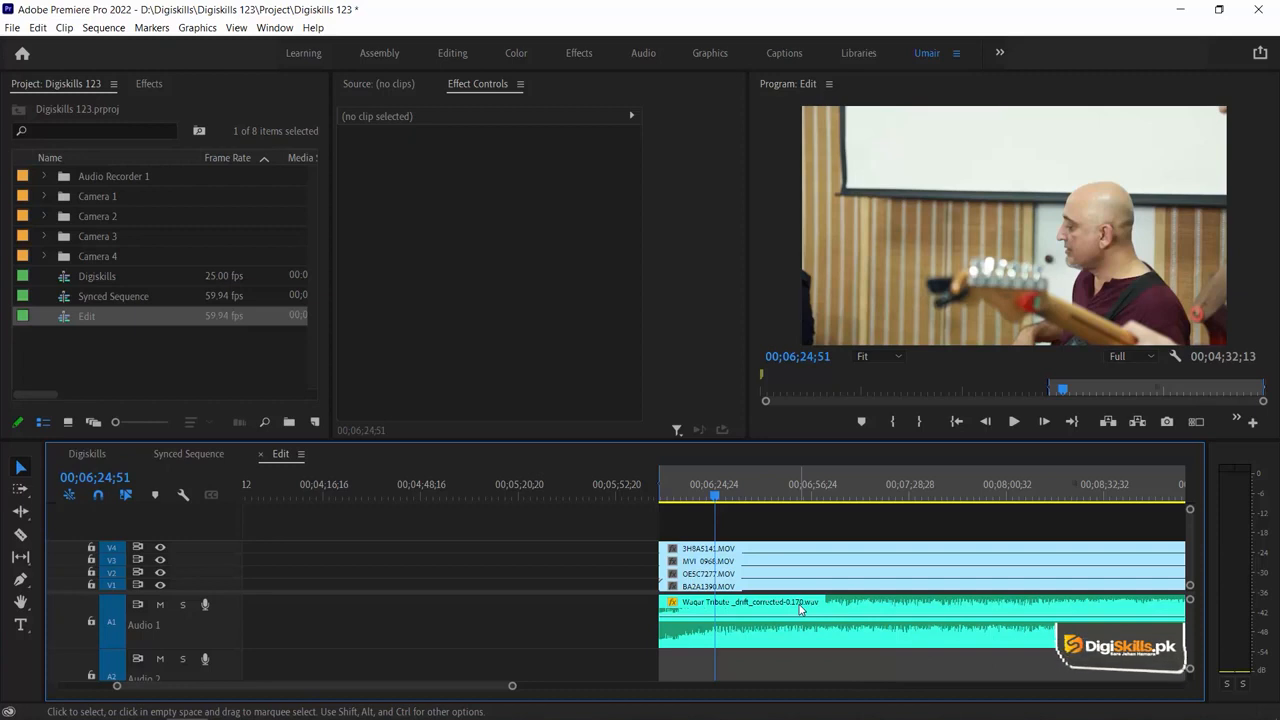
key("minus")
key("minus")
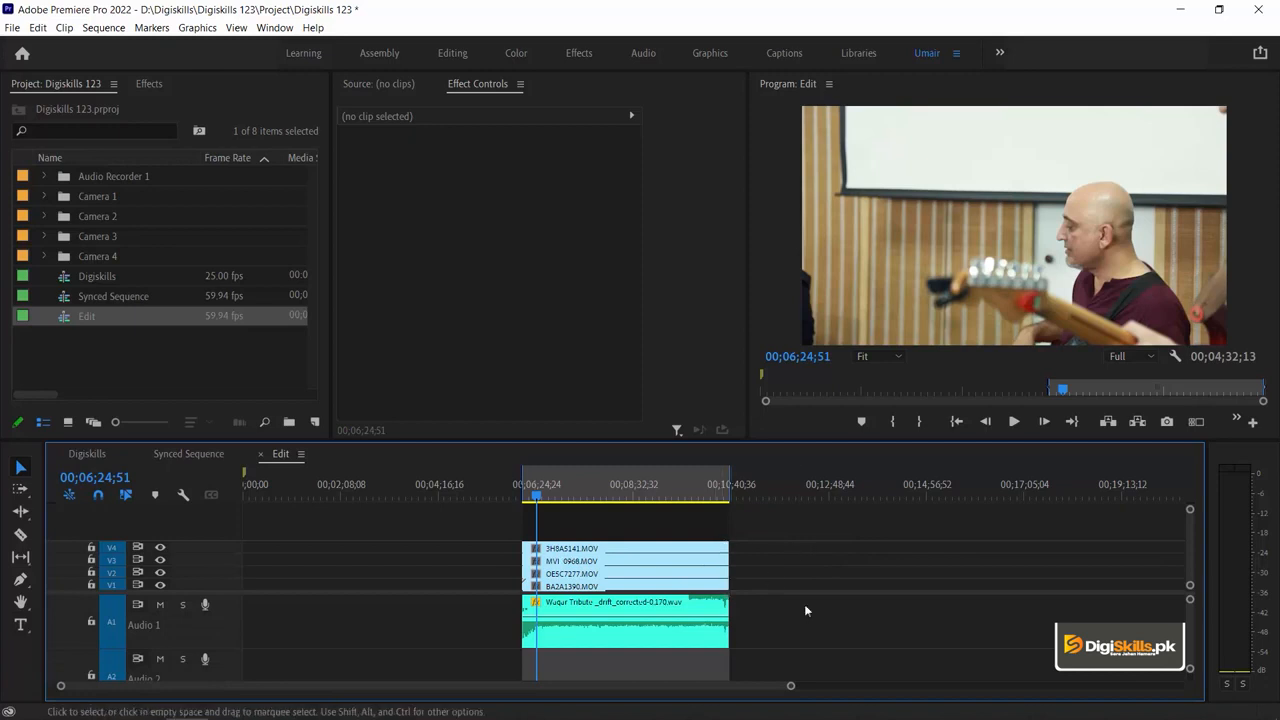
Nest the four camera clips and the recorder audio clip together, accepting the suggested sequence name
left_click_drag(761, 520, 460, 624)
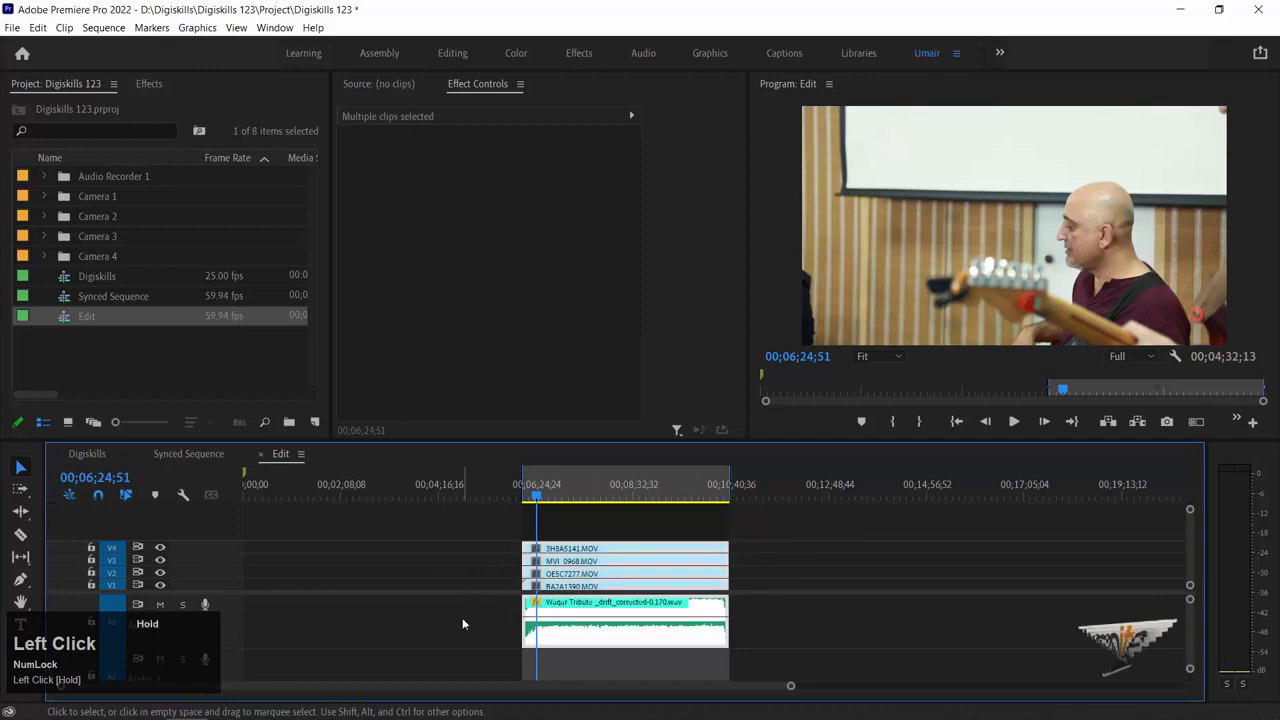
right_click(622, 573)
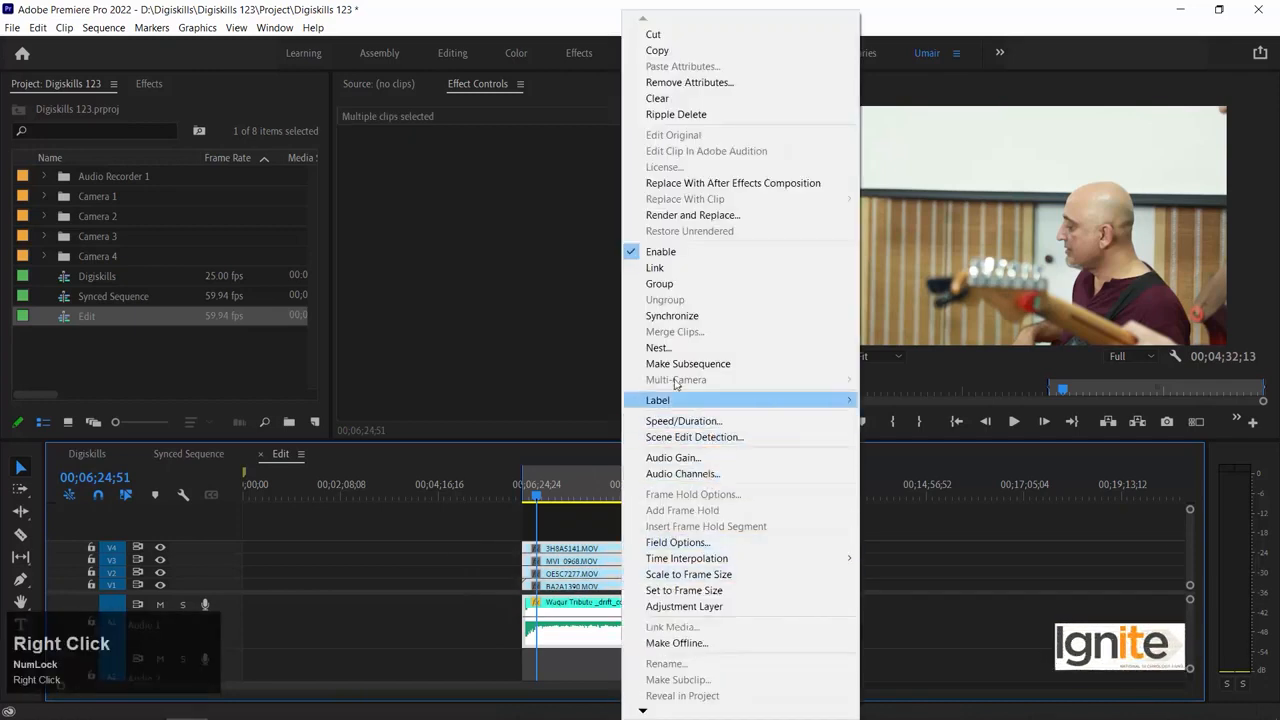
left_click(685, 348)
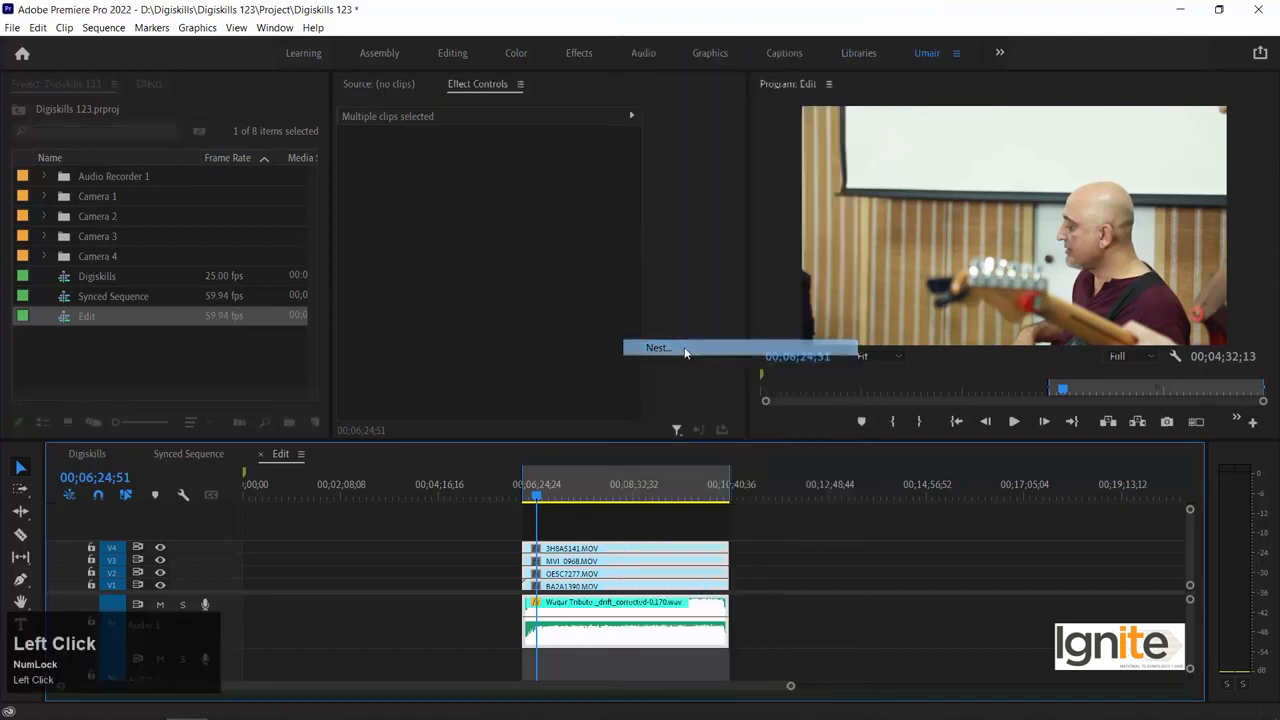
left_click_drag(681, 352, 613, 353)
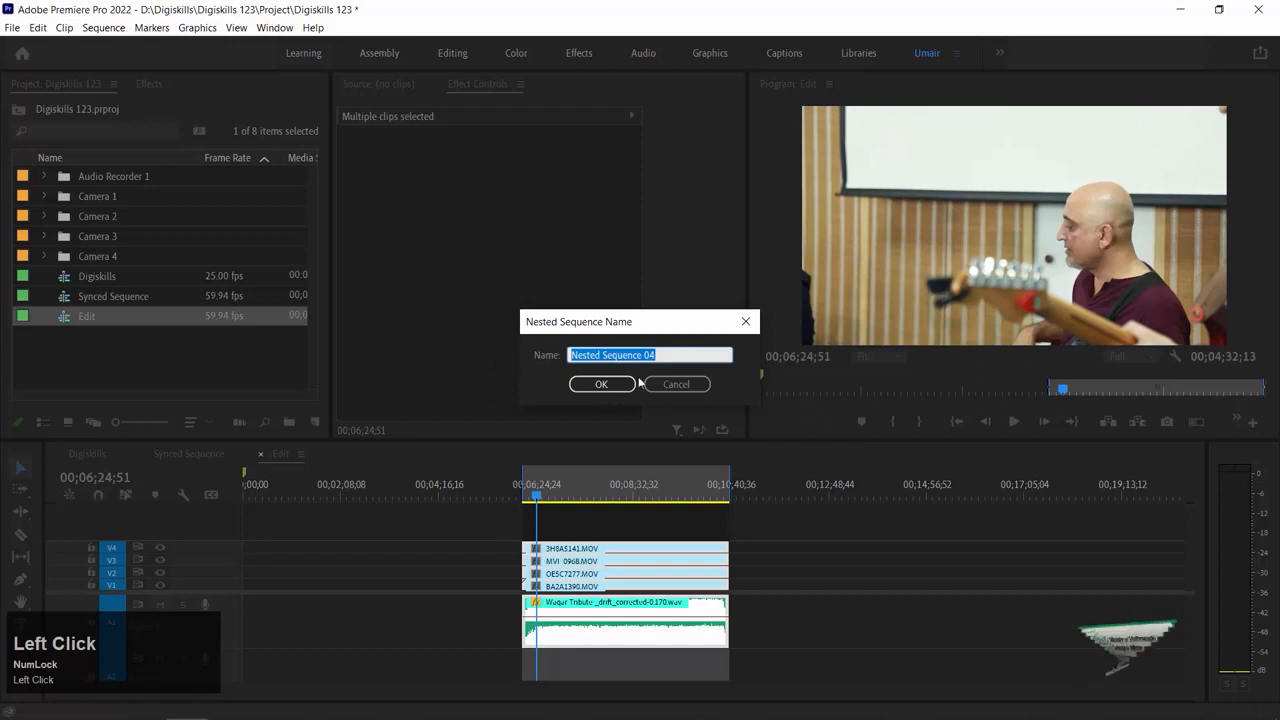
left_click(614, 385)
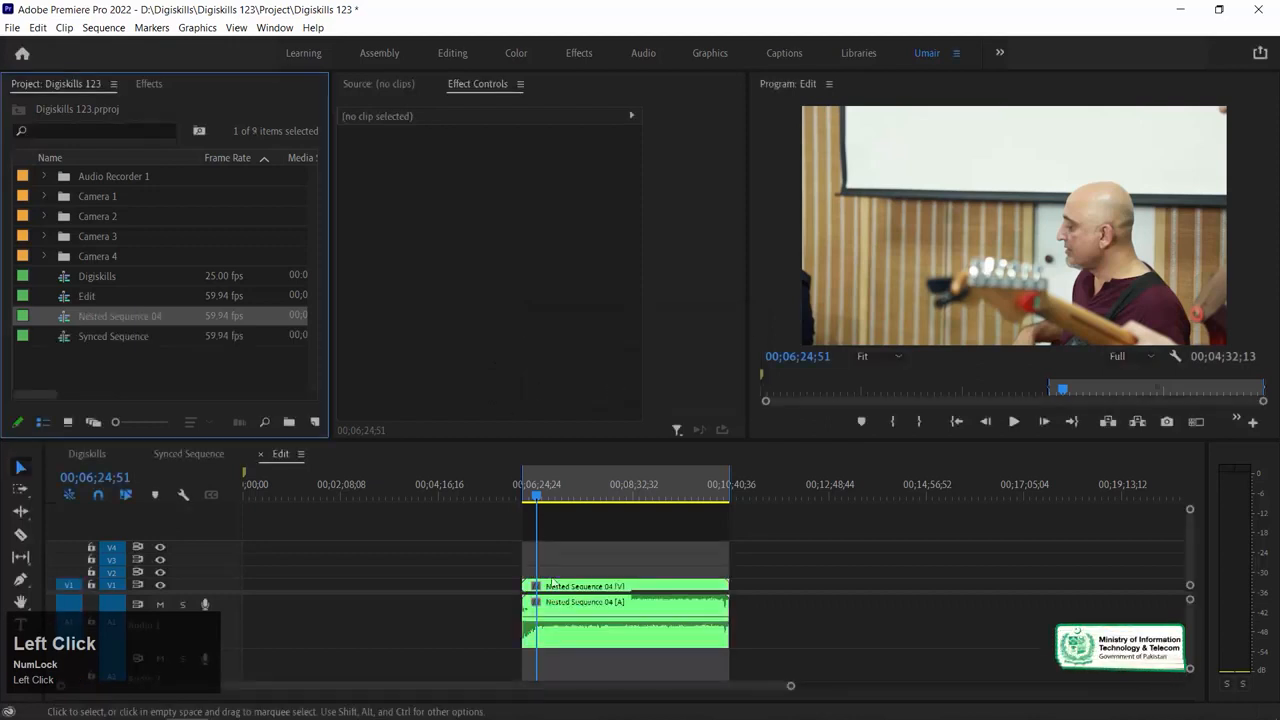
Select the nested clip's video and audio, and increase the height of the video tracks
left_click(592, 592)
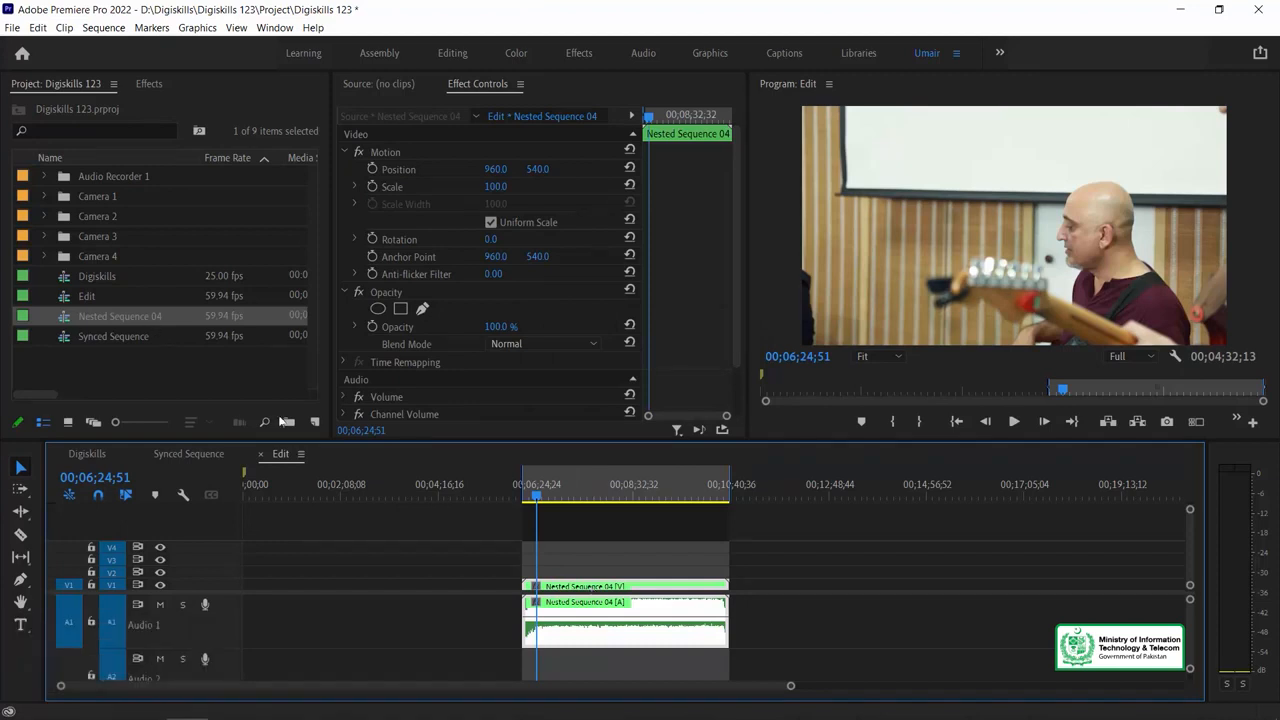
left_click(618, 544)
left_click(603, 614)
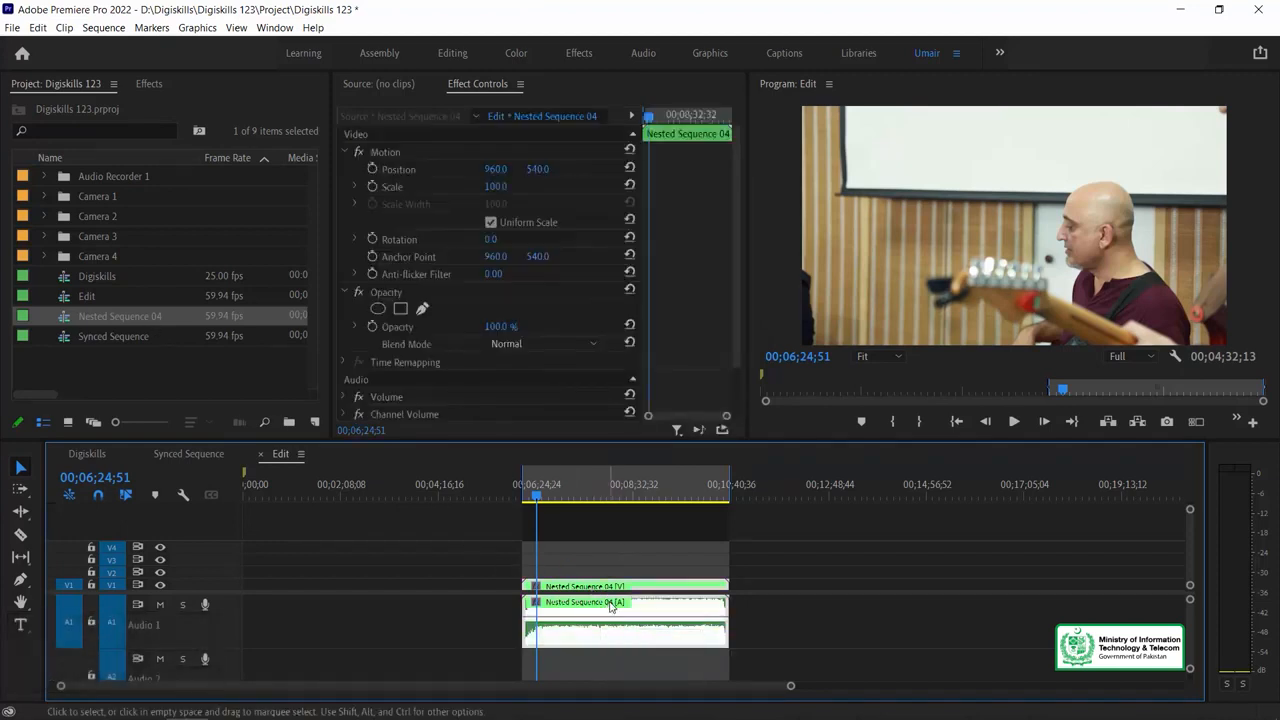
key("ctrl")
key("ctrl+=")
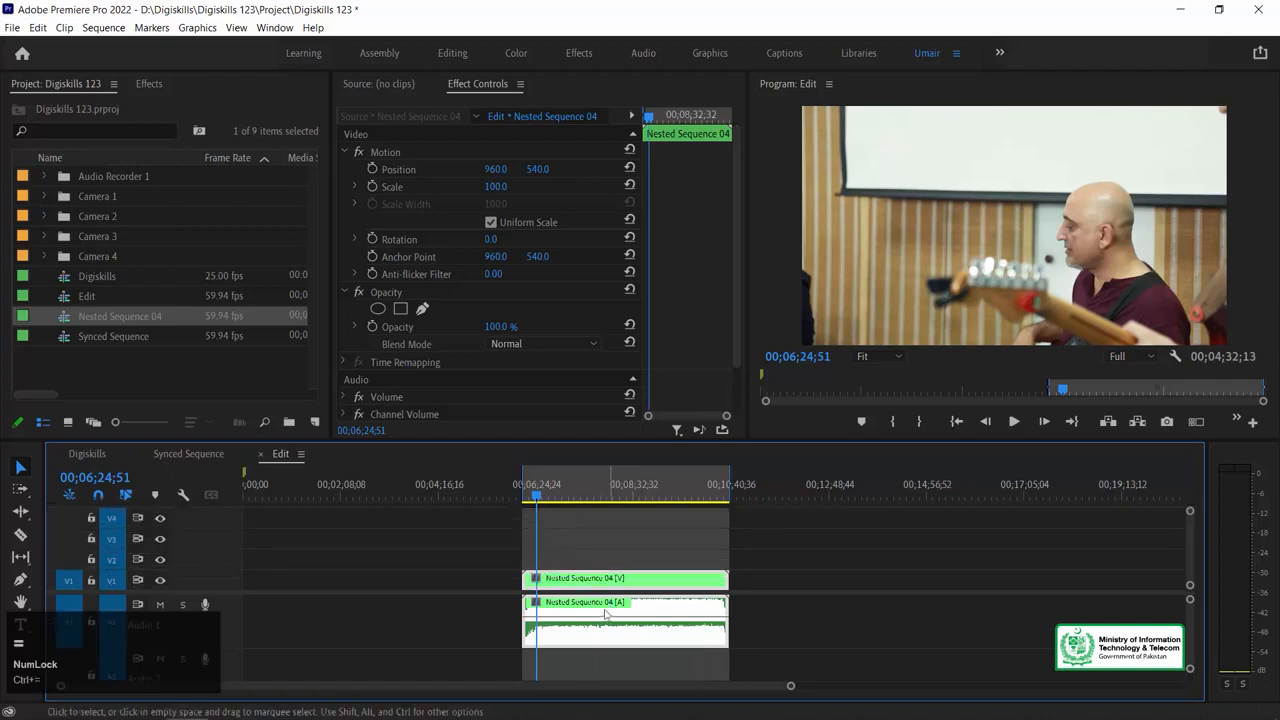
left_click(594, 530)
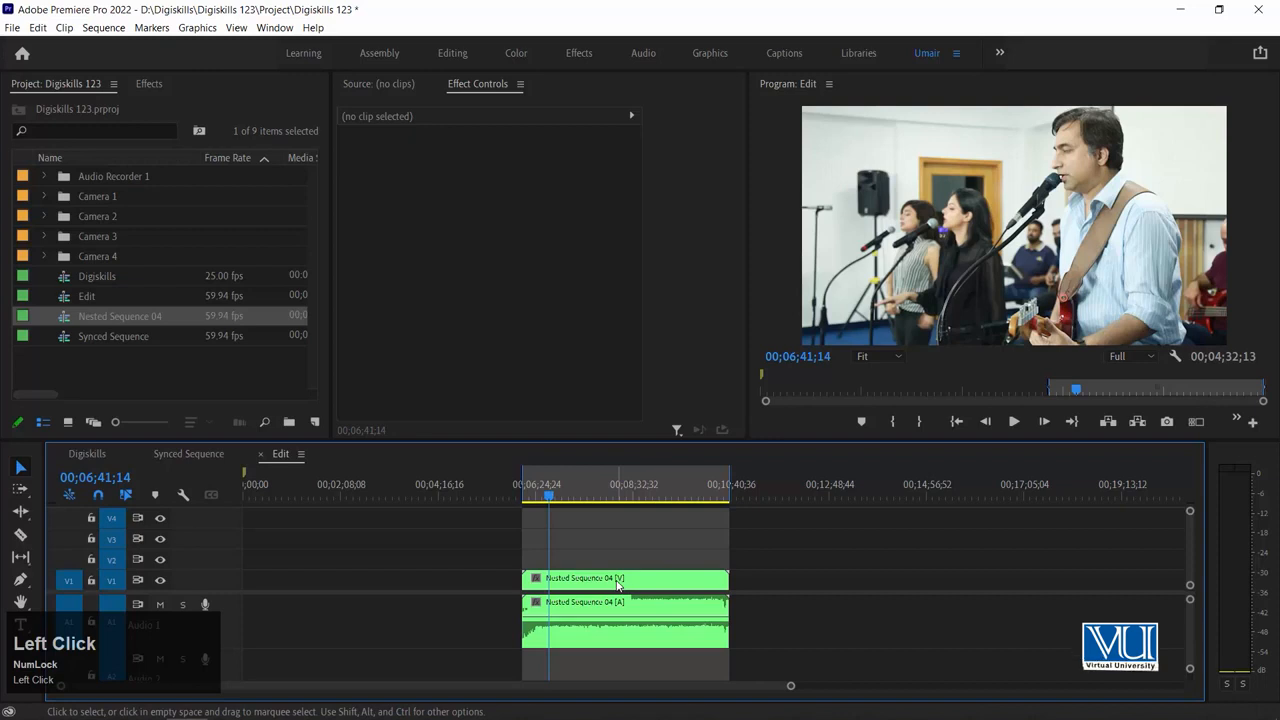
Open the nested sequence to check the clips inside it, and close it to return to the Edit sequence
double_click(616, 585)
left_click_drag(560, 641, 462, 588)
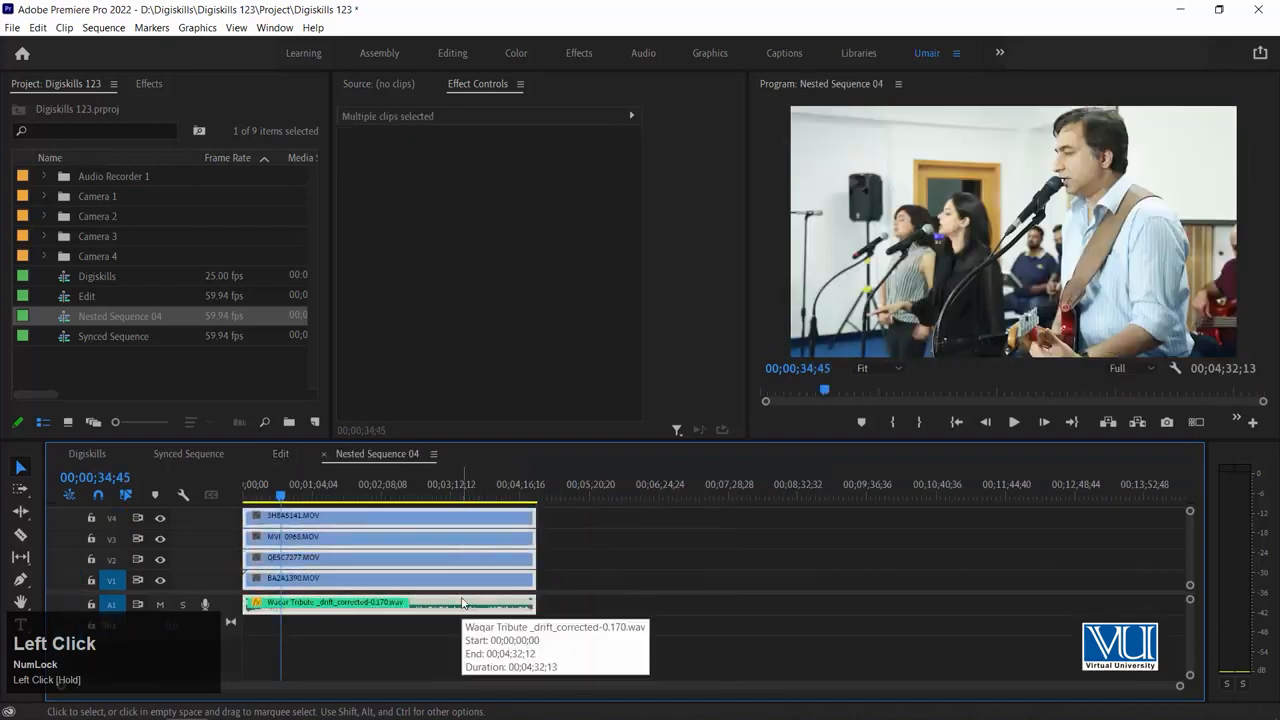
left_click(324, 457)
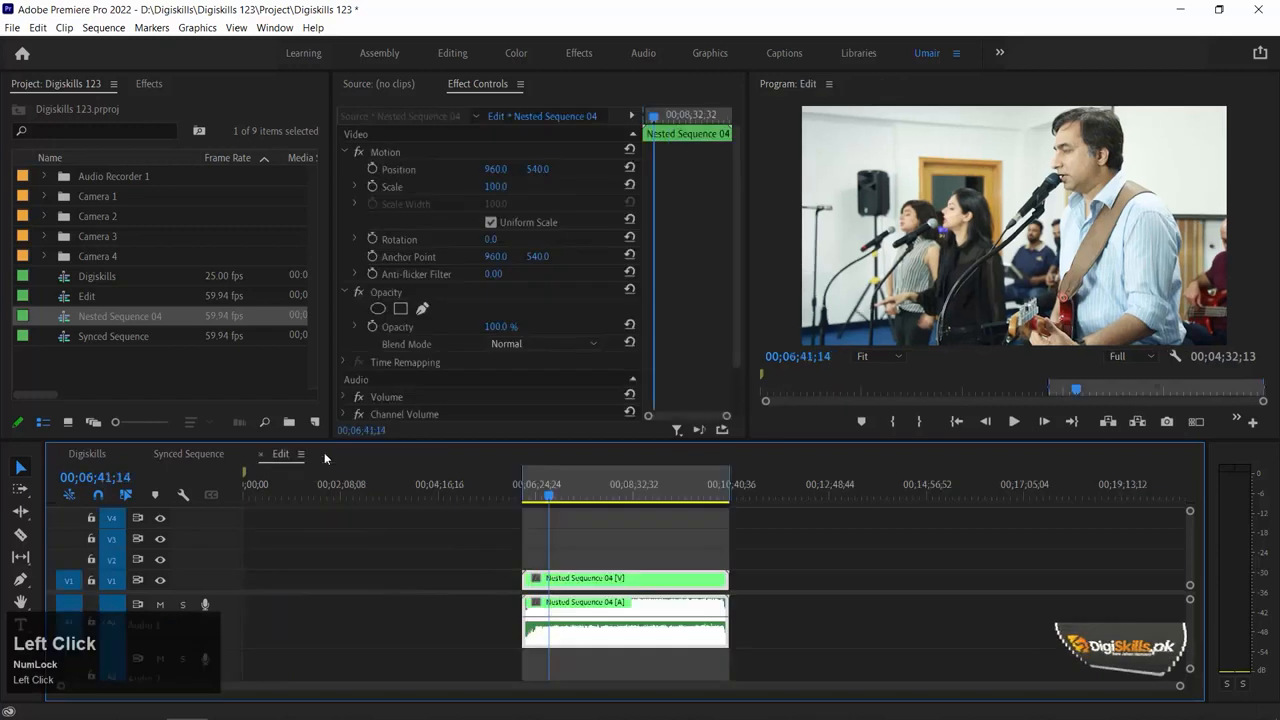
left_click(787, 548)
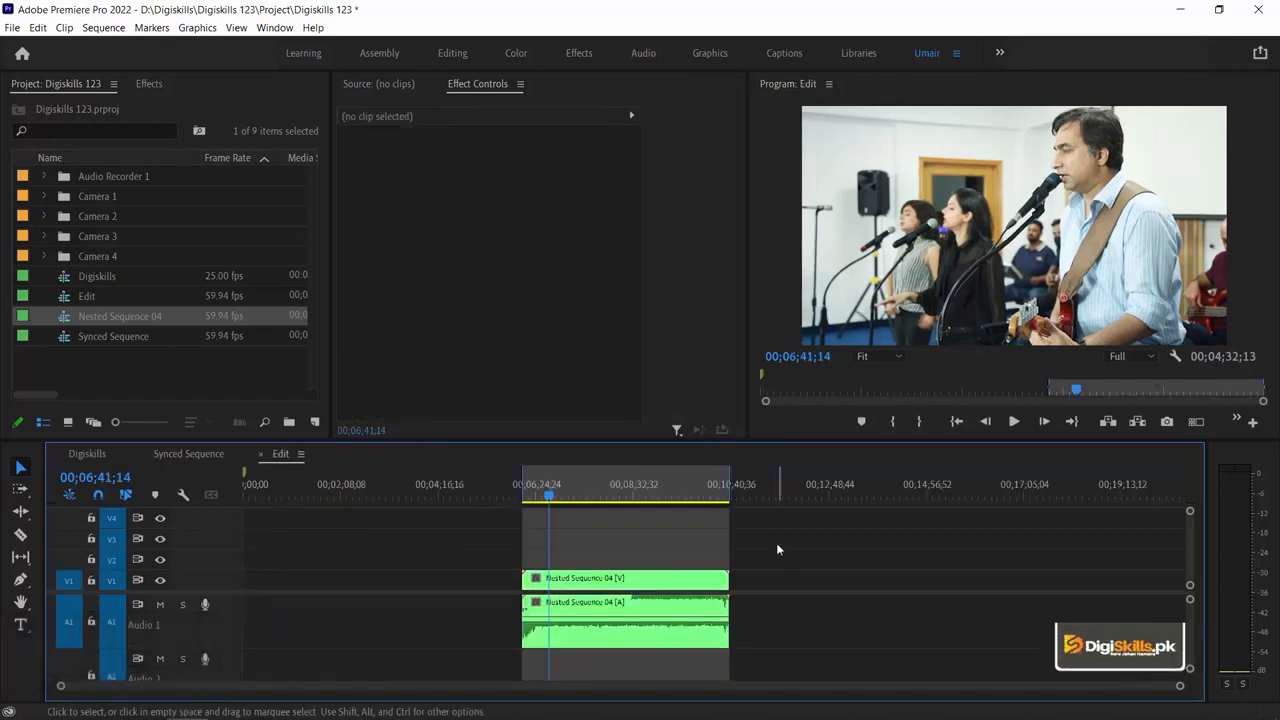
Enable Multi-Camera on the nested clip in the Edit sequence
left_click(663, 588)
left_click(643, 548)
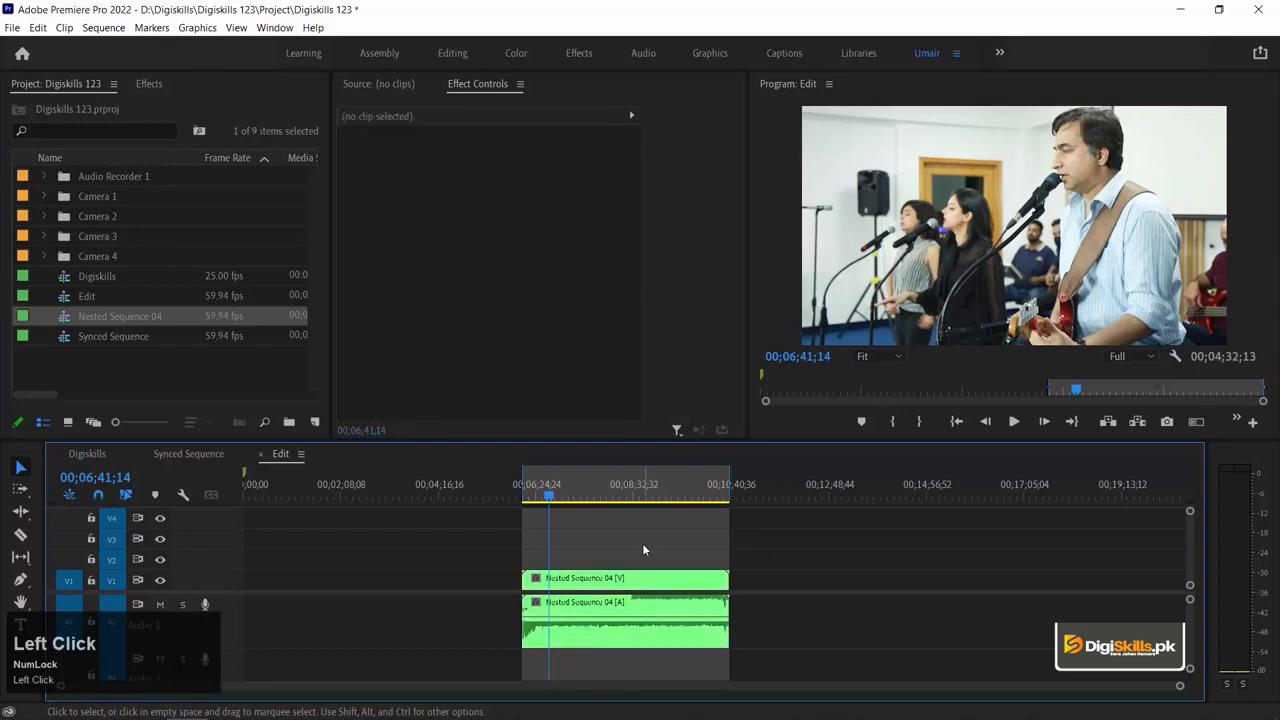
key("equal")
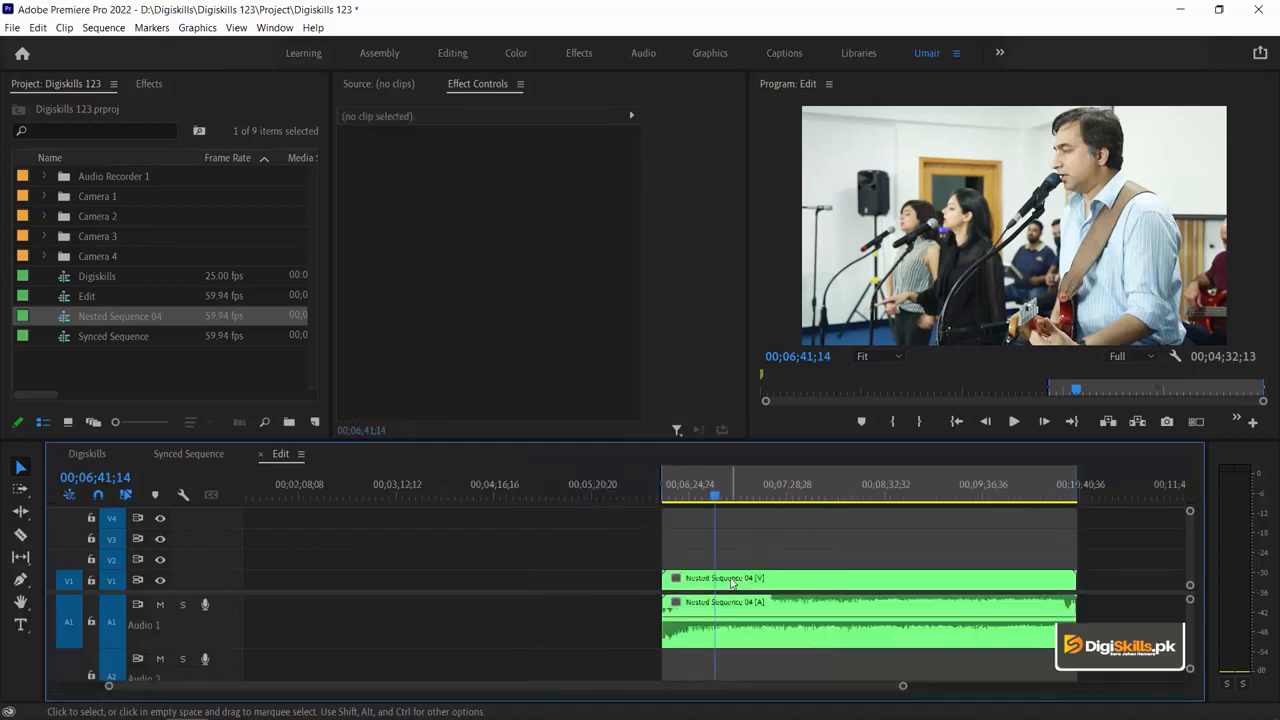
right_click(775, 580)
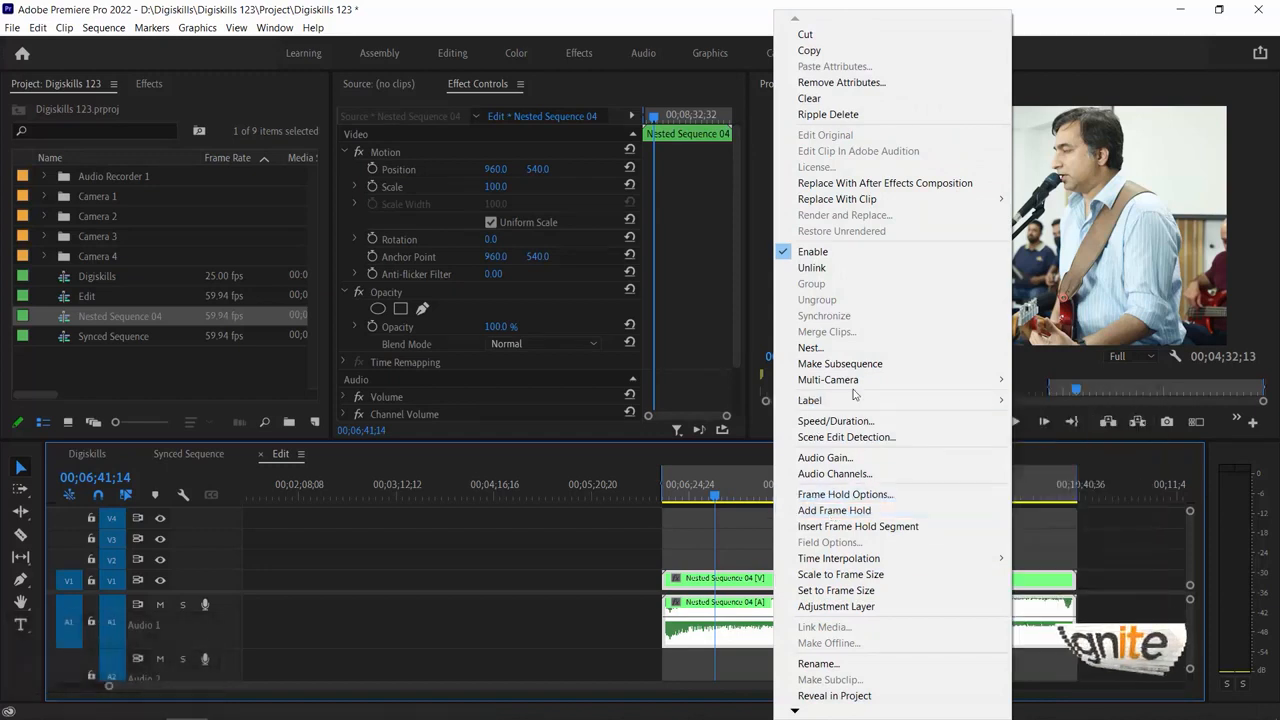
mouse_move(874, 385)
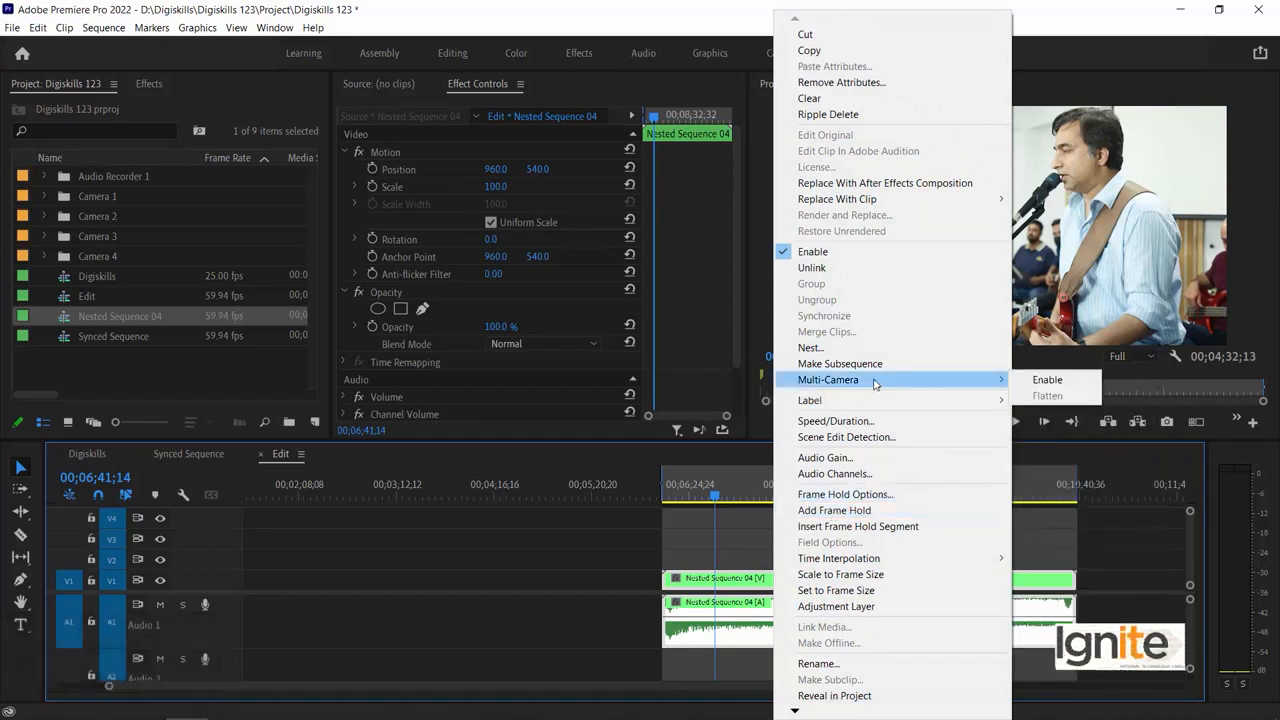
left_click(1048, 380)
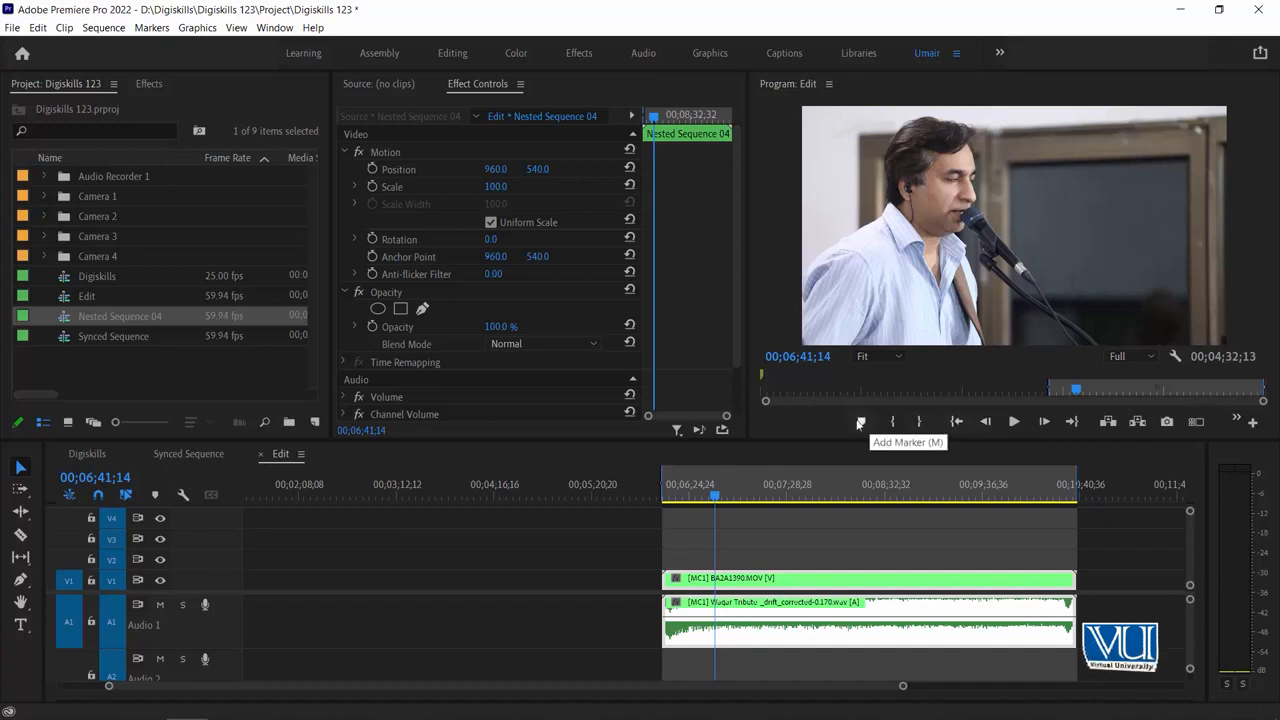
Check the Program monitor's button editor for the multi-camera toggle without changing the layout, and turn on multi-camera view
left_click(1252, 424)
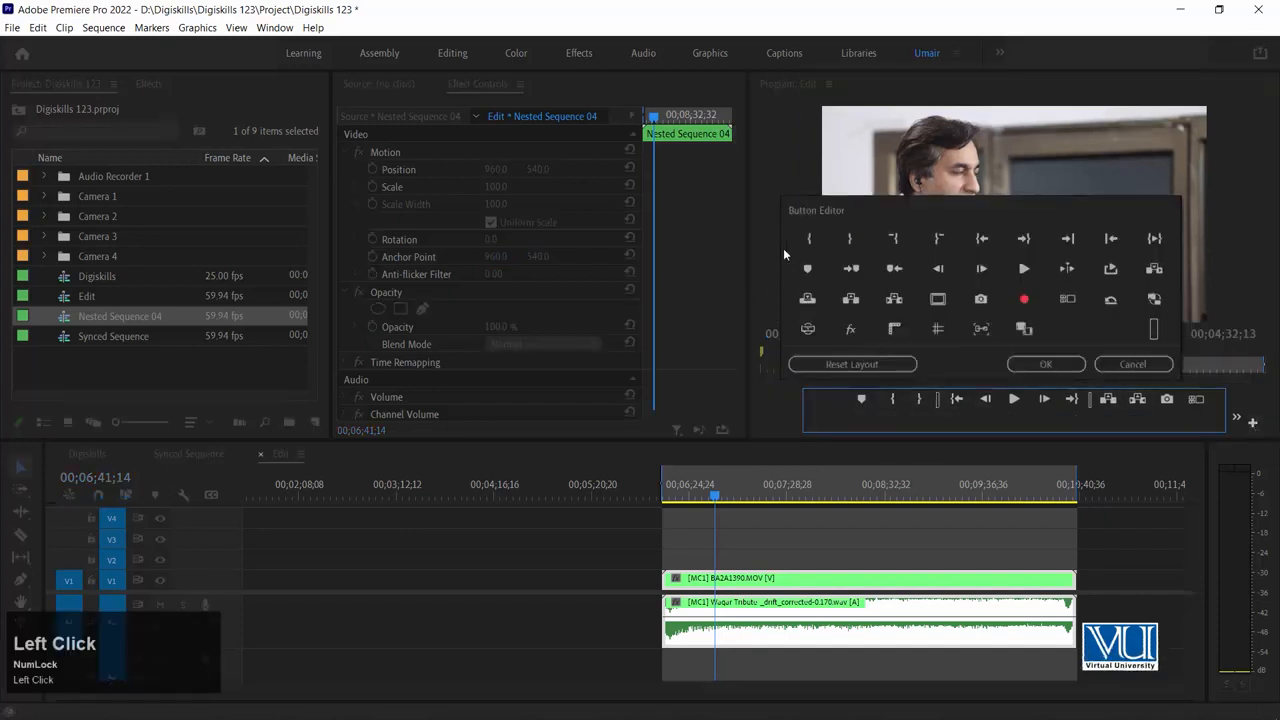
left_click(1068, 299)
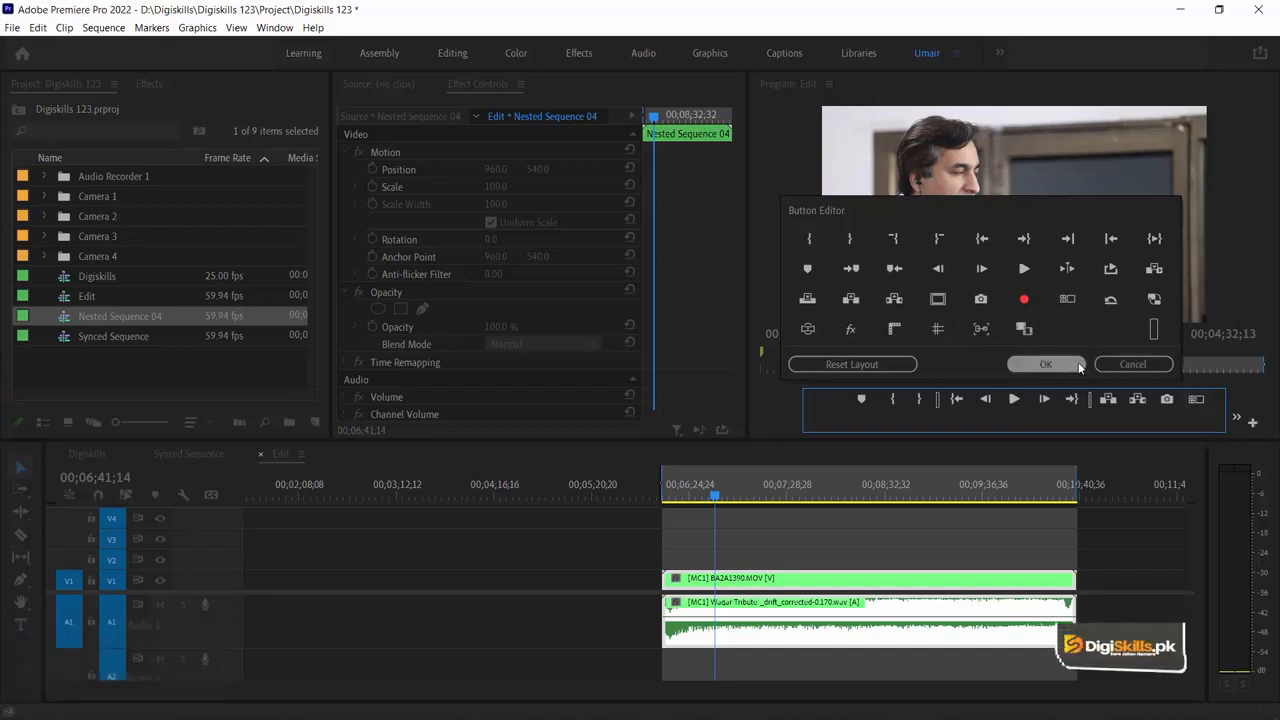
left_click(1130, 365)
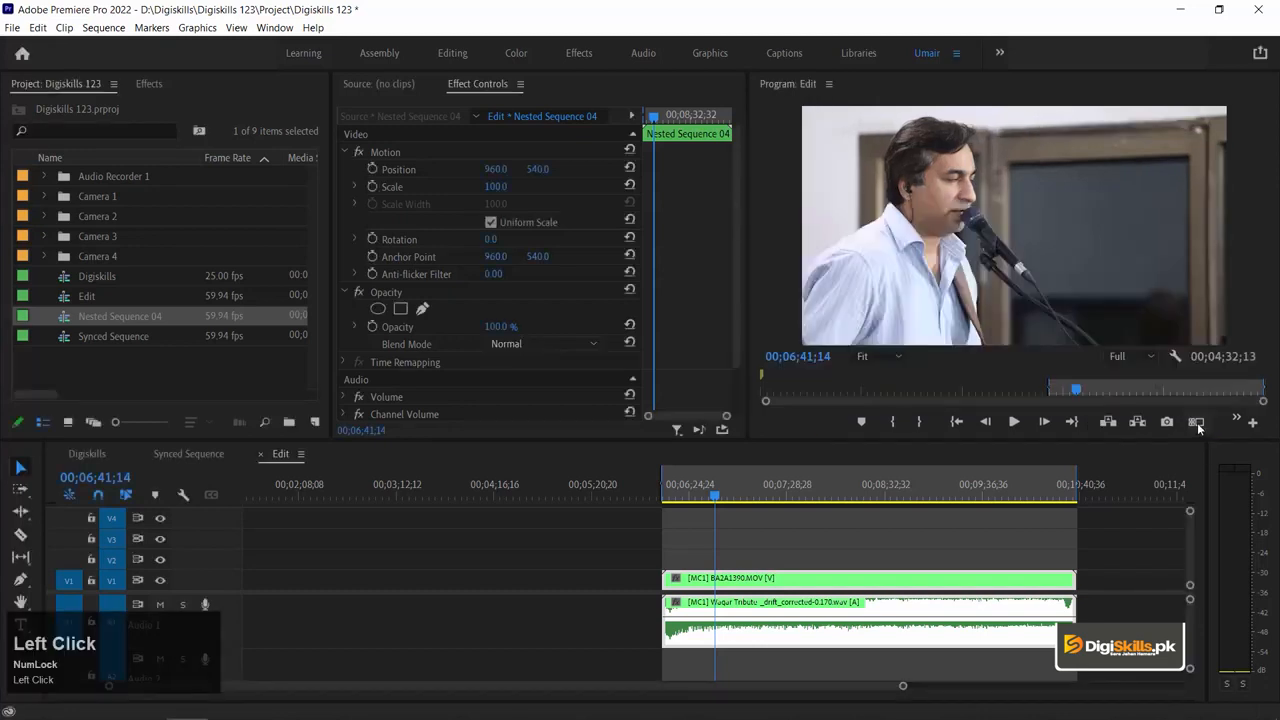
left_click(1197, 424)
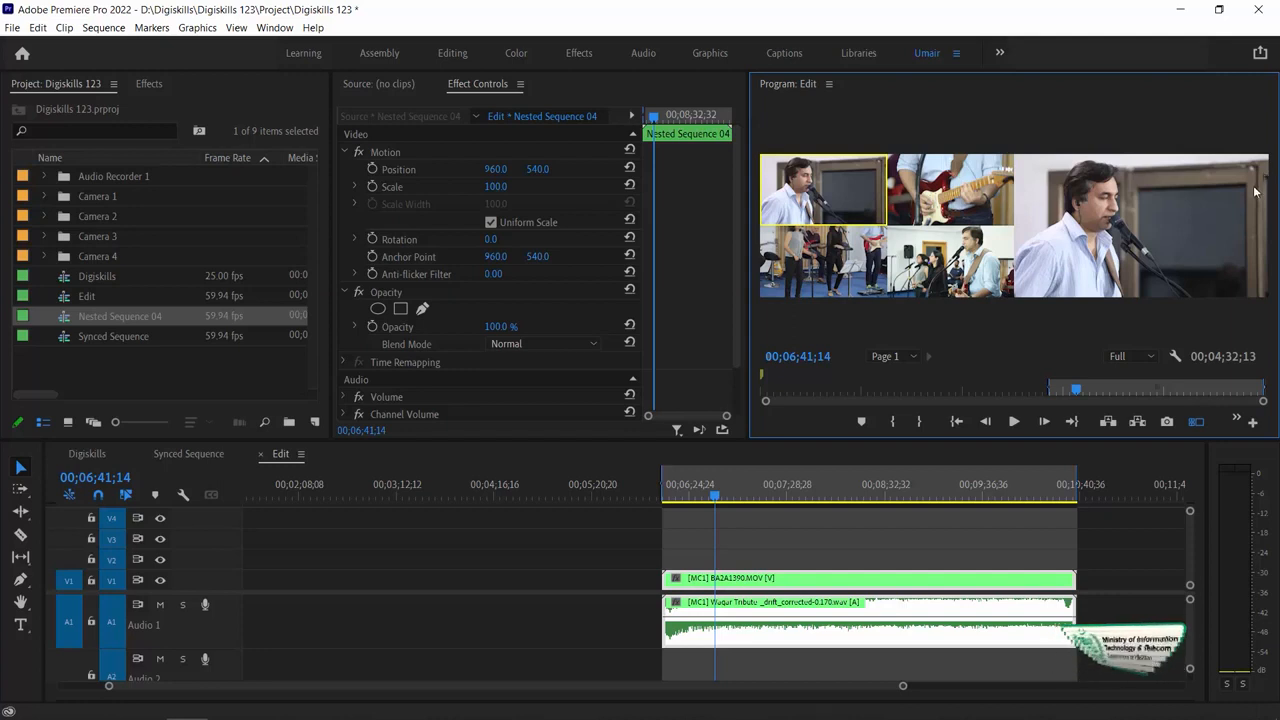
Enlarge the Program monitor by narrowing the Project and Effect Controls areas and reducing the timeline's height
left_click_drag(748, 316, 589, 320)
left_click_drag(330, 305, 252, 308)
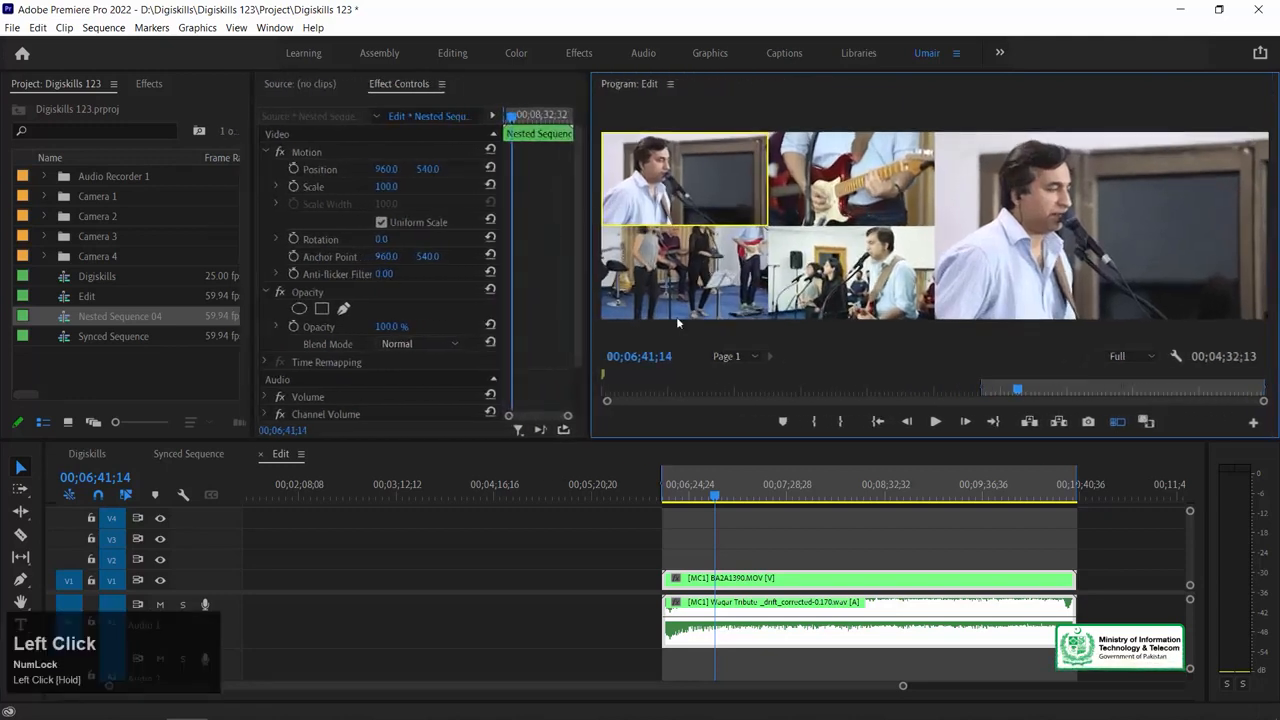
left_click_drag(691, 439, 696, 503)
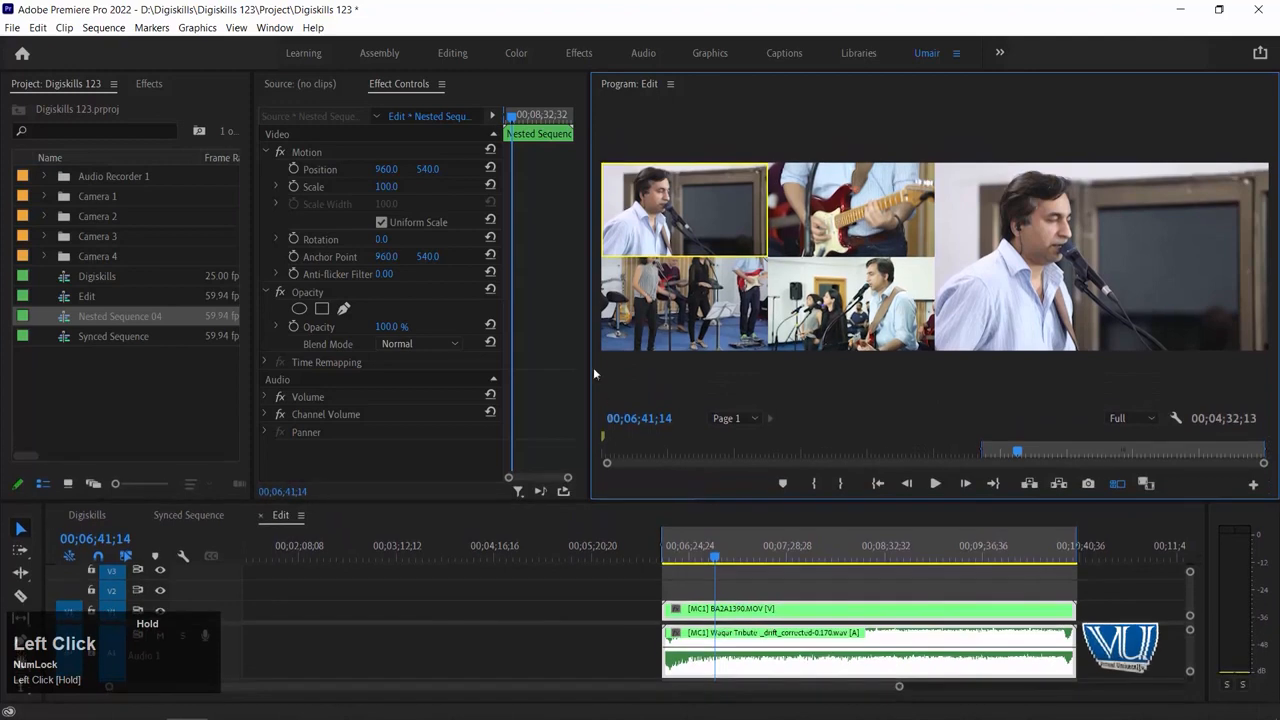
left_click_drag(590, 363, 546, 363)
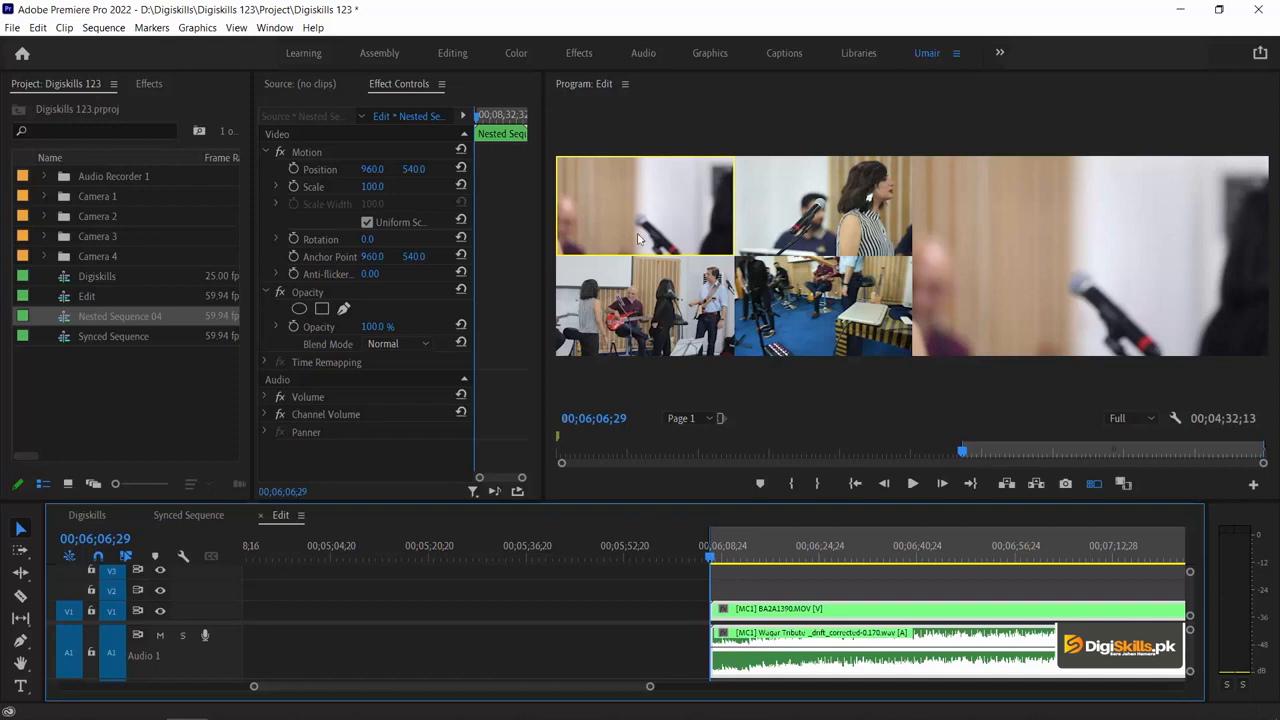
Find where the song begins by playback, and trim the start of the nested multi-camera clip and its audio to 00;06;16;20
key("space")
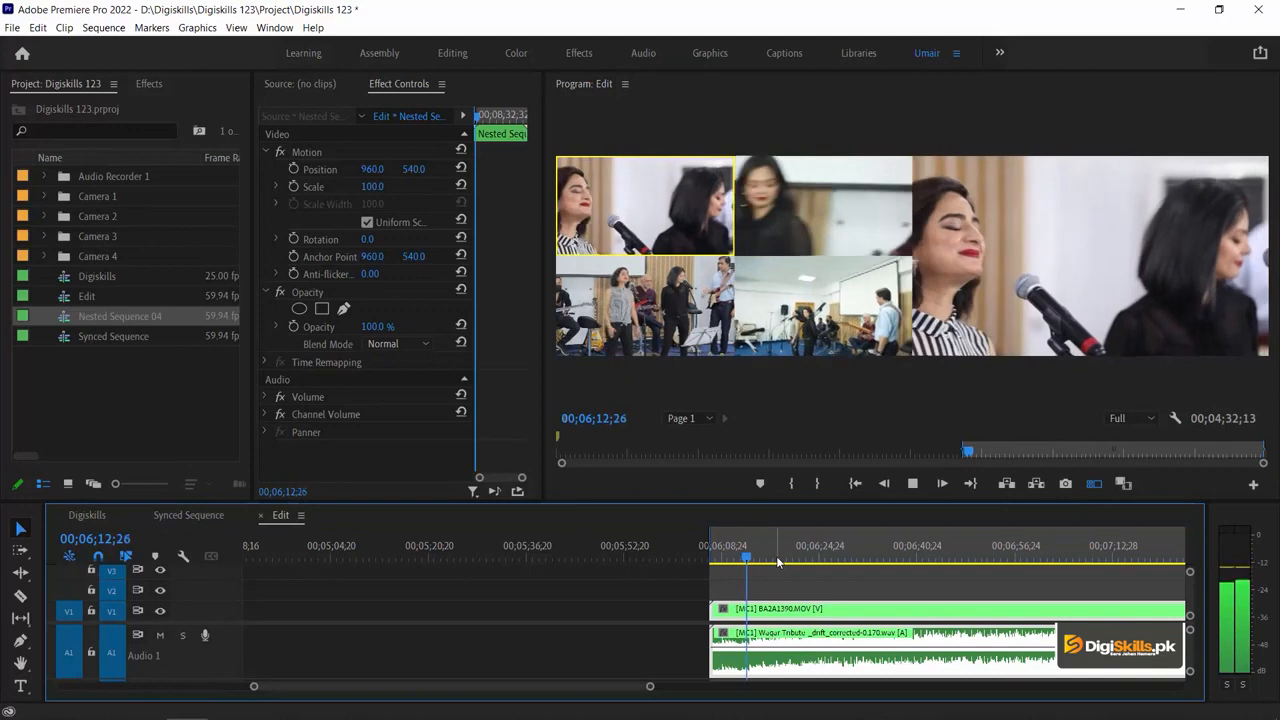
key("space")
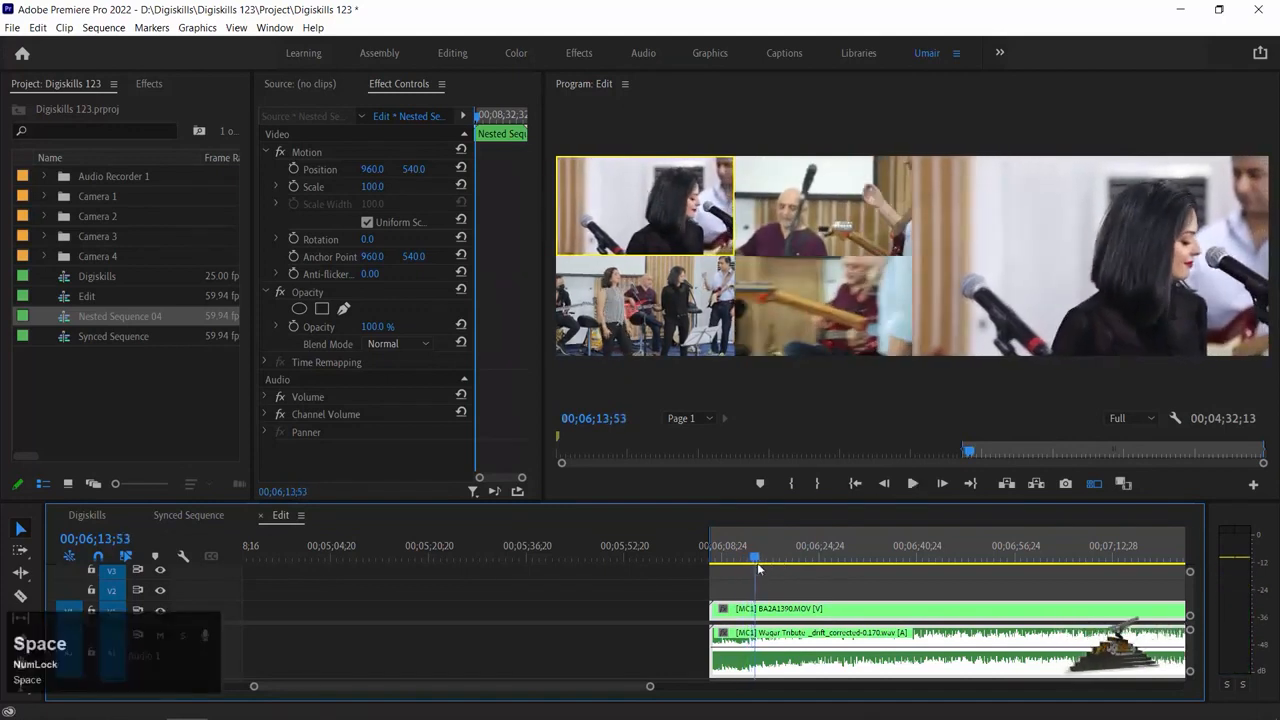
left_click(930, 553)
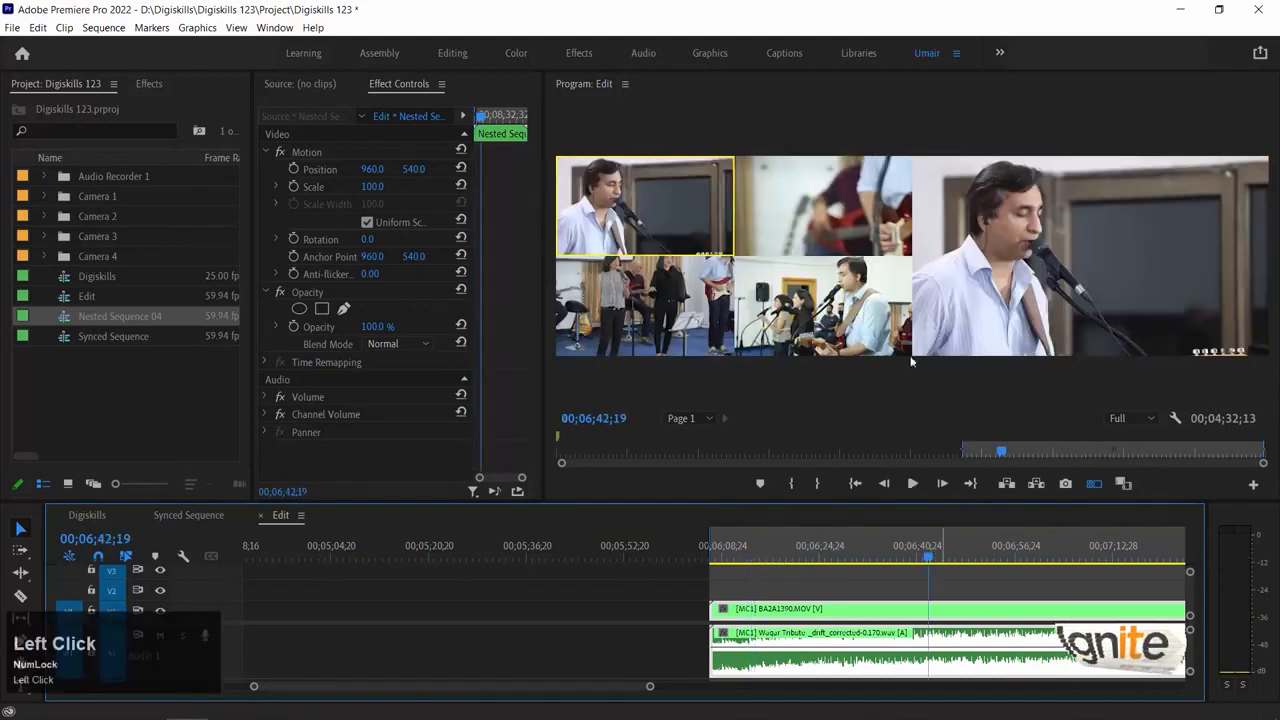
key("space")
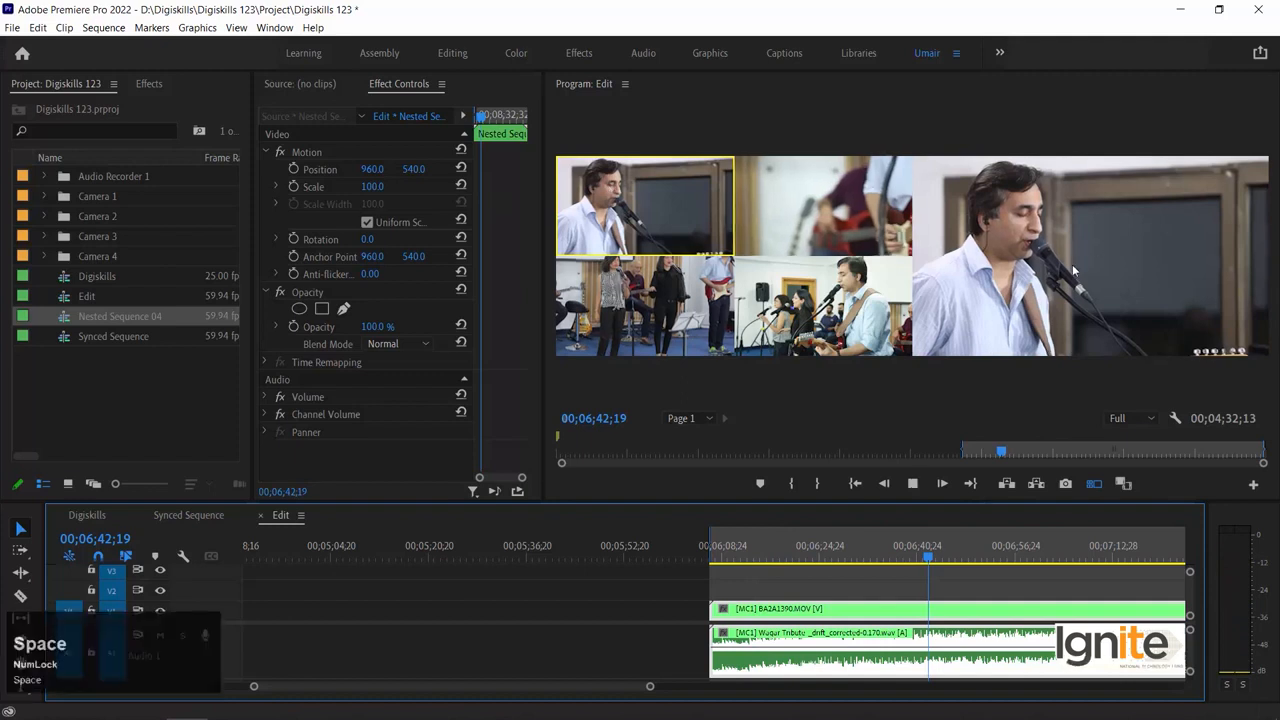
left_click_drag(757, 553, 750, 545)
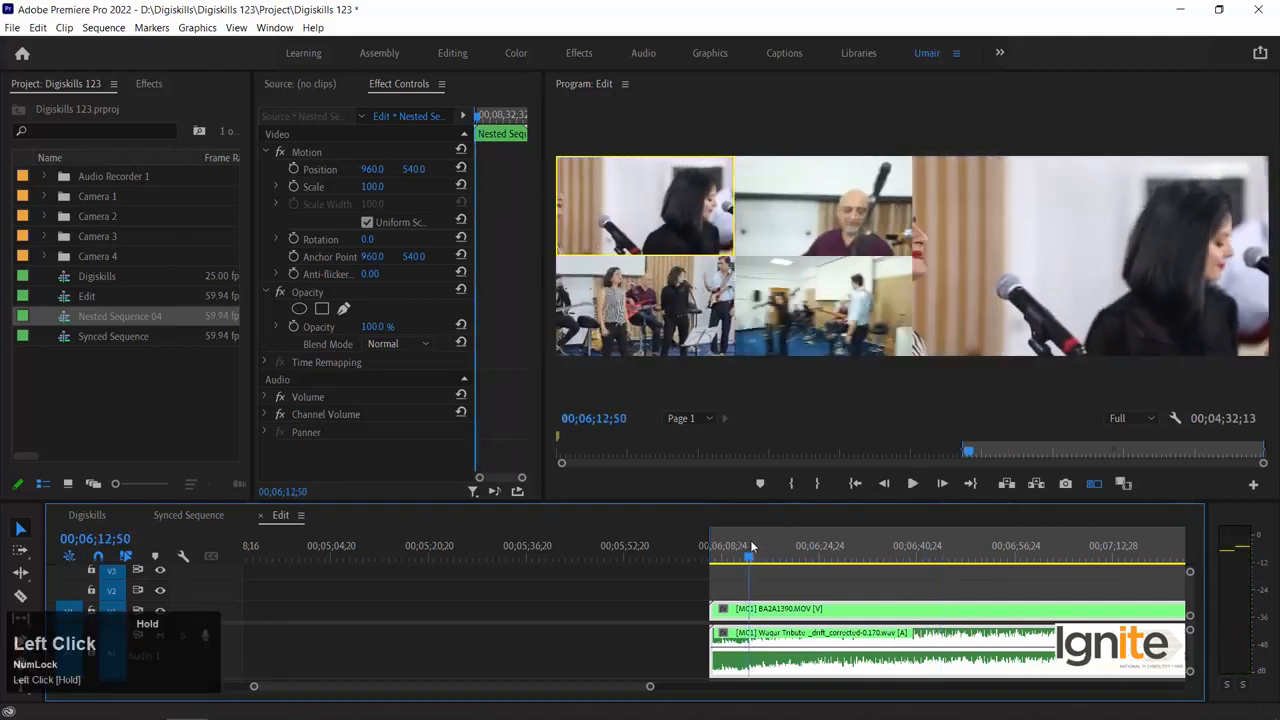
key("space")
key("=")
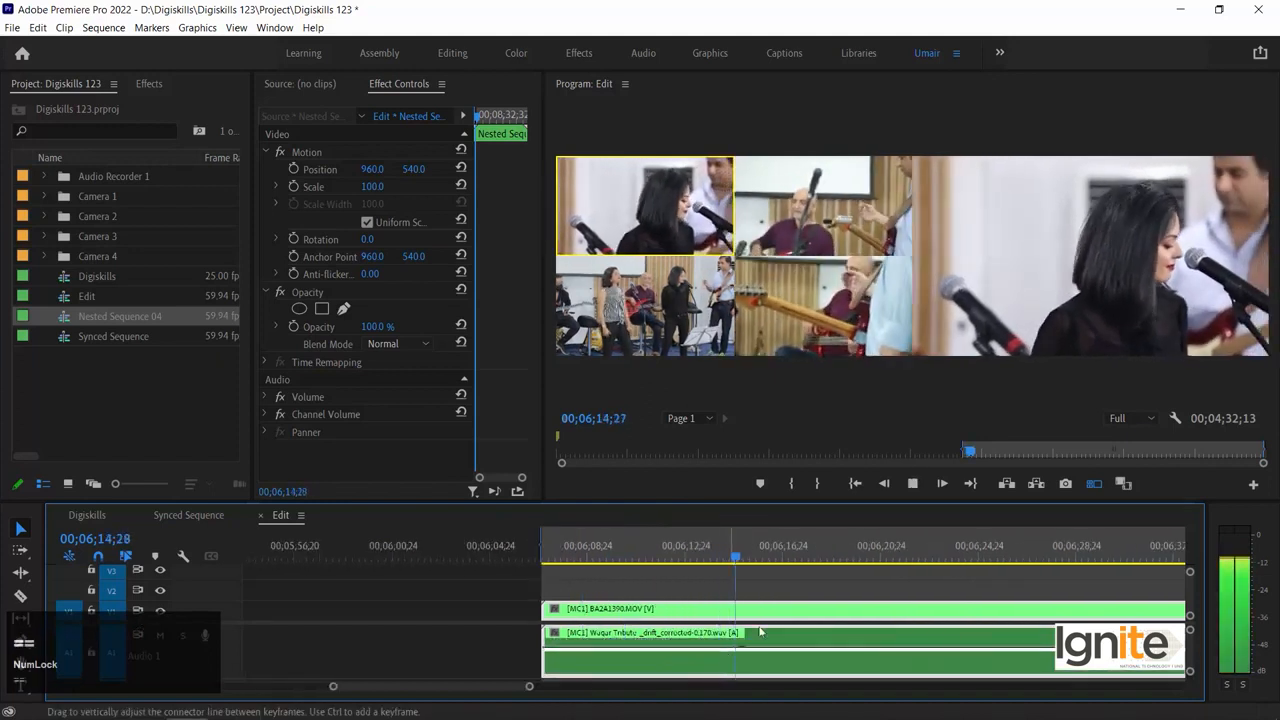
key("space")
left_click_drag(740, 557, 784, 560)
left_click_drag(545, 608, 818, 606)
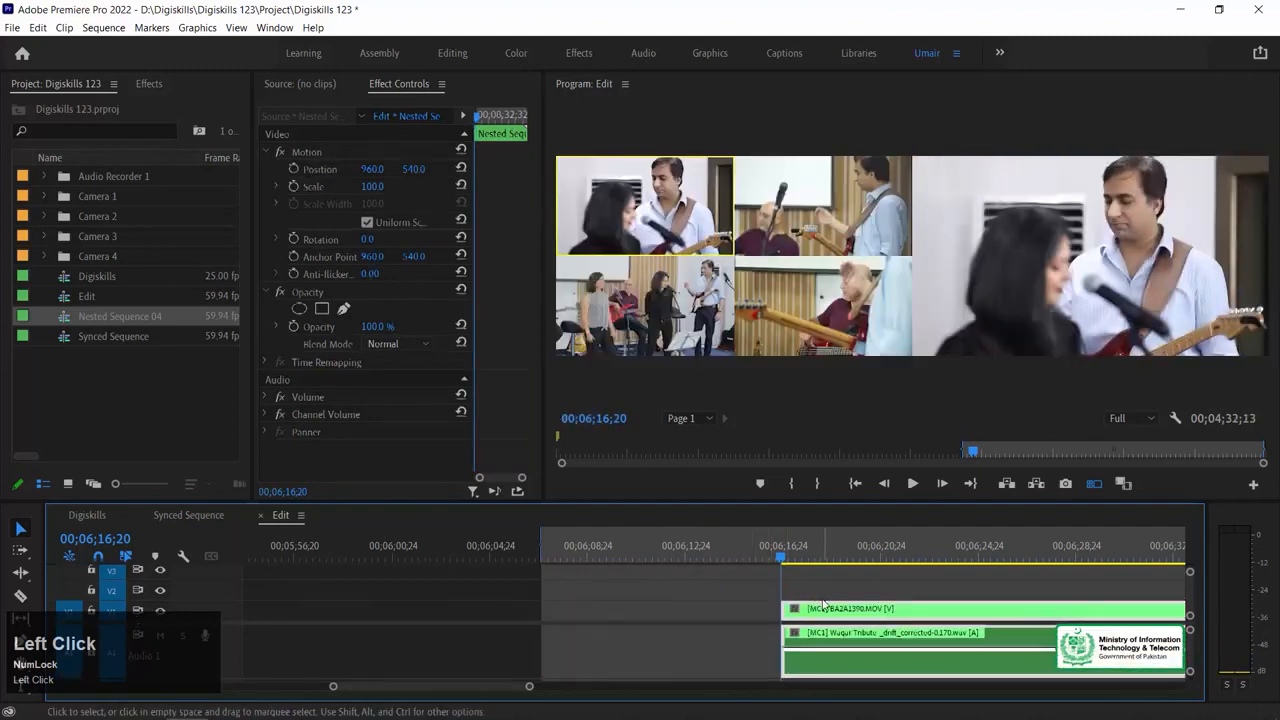
left_click(822, 600)
key("minus")
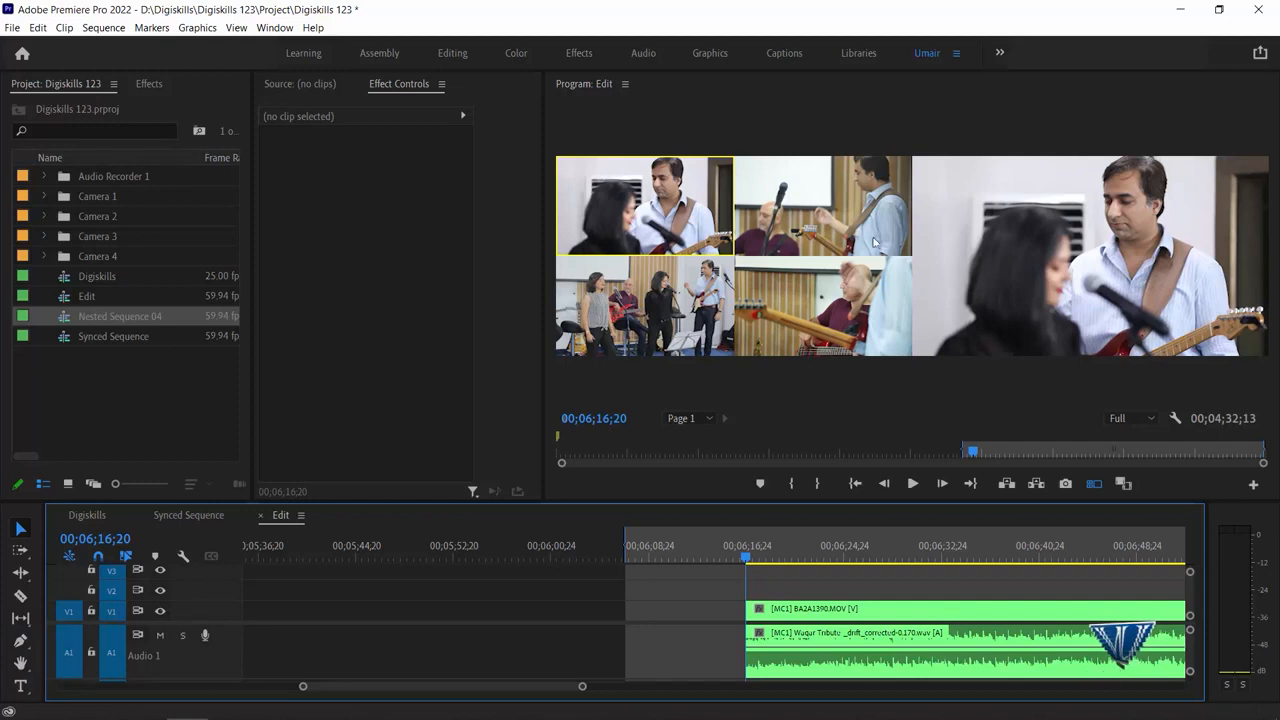
Play the multi-camera clip from 00;06;16;20 and switch live to angles 4, 2, 1, 2 and 4, stopping at 00;06;31;55
left_click(808, 620)
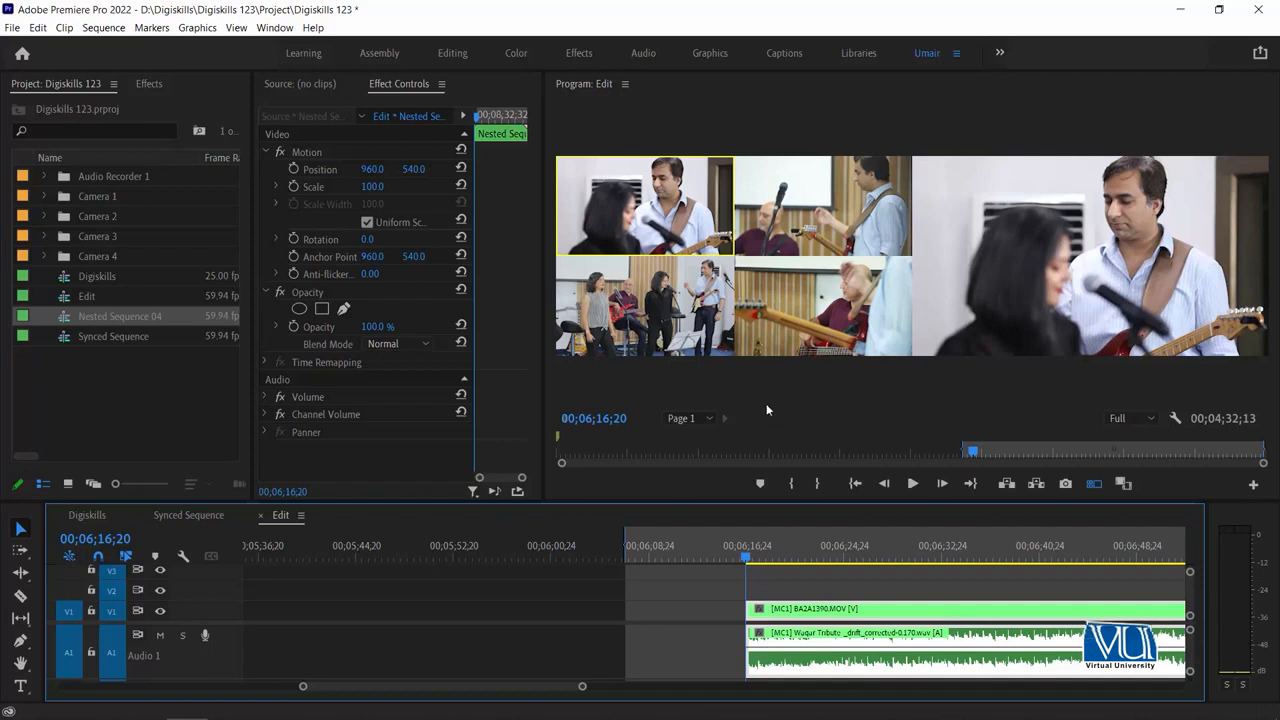
key("space")
left_click(816, 352)
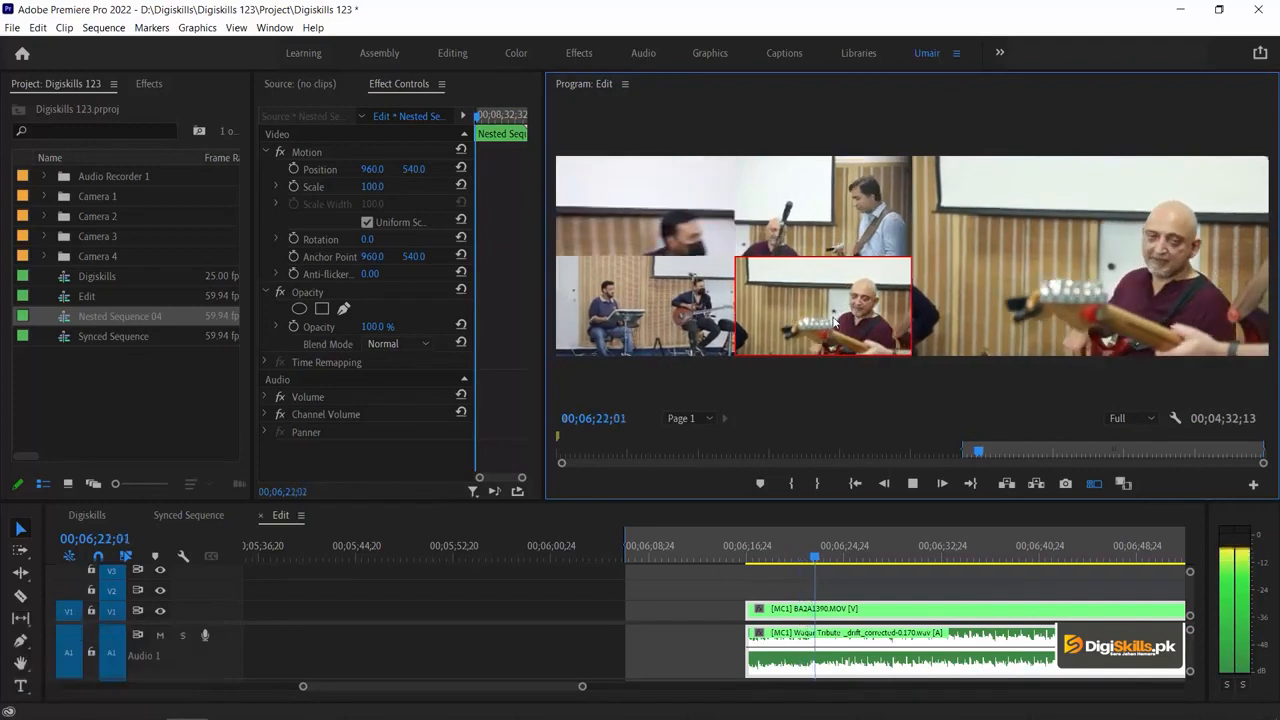
left_click(841, 206)
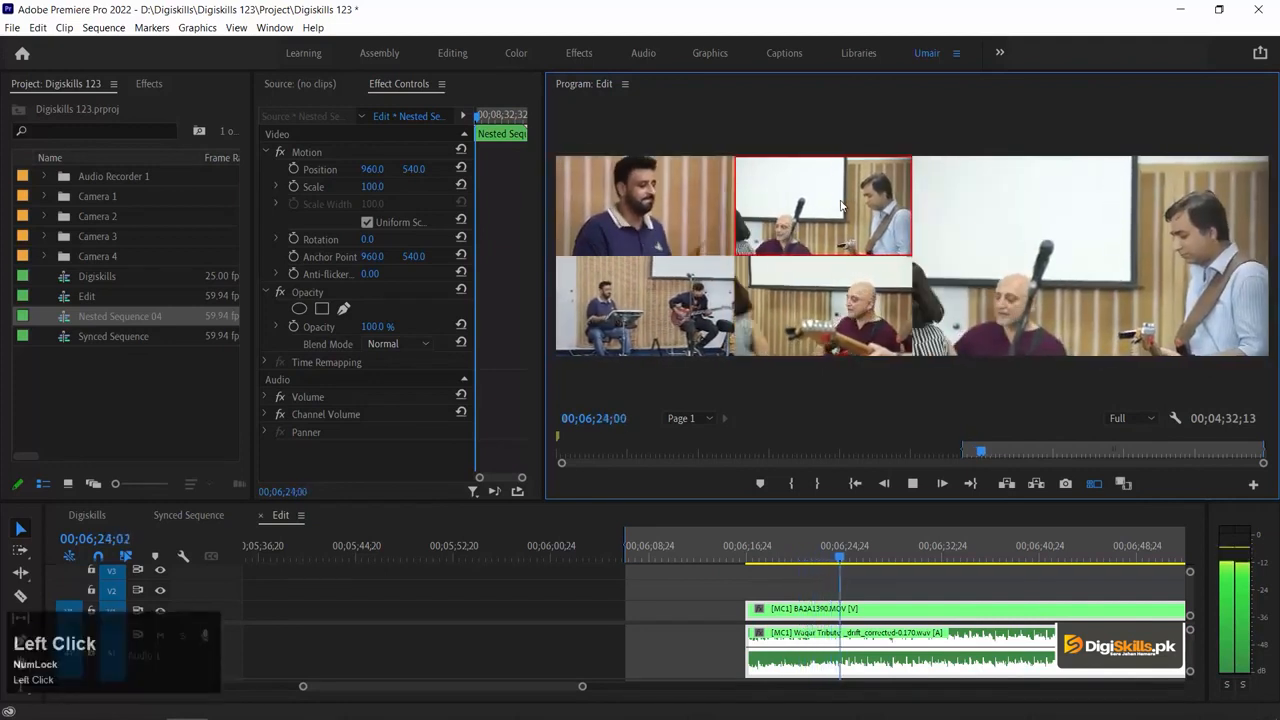
left_click(691, 204)
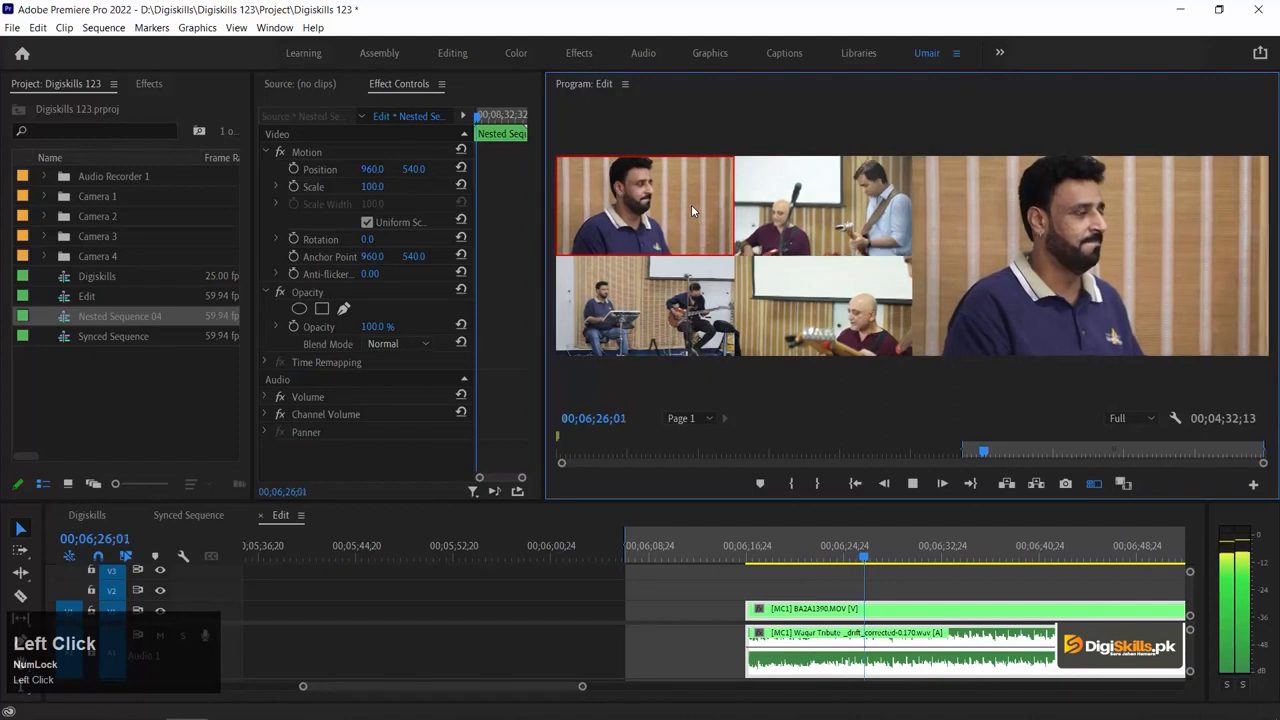
left_click(838, 218)
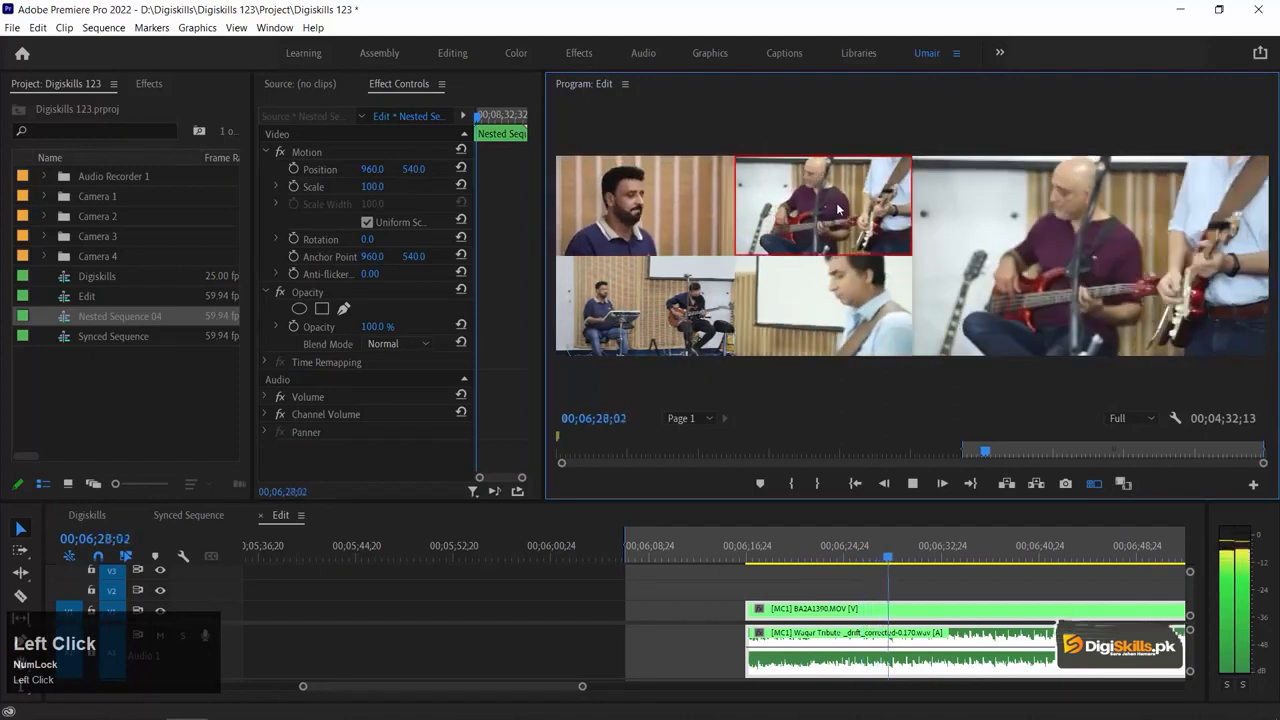
left_click(815, 298)
key("space")
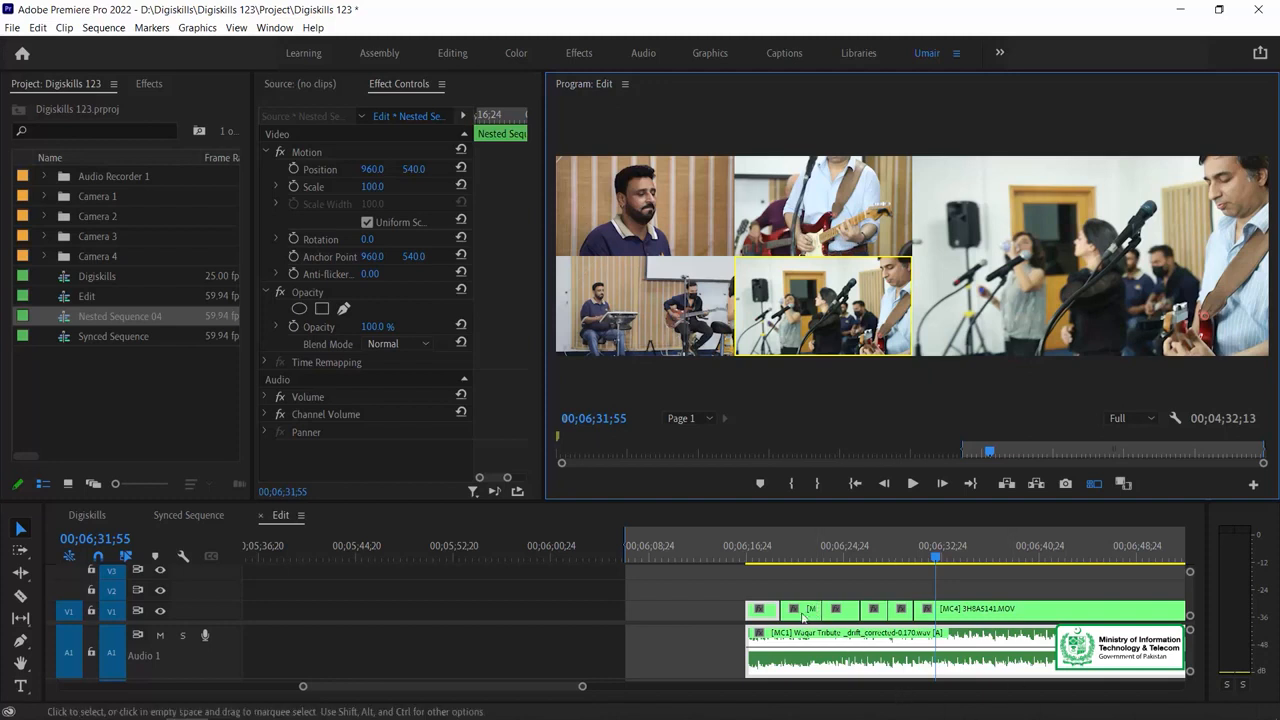
Play back the switched section from 00;06;17;53 to review the recorded angle cuts
left_click(800, 608)
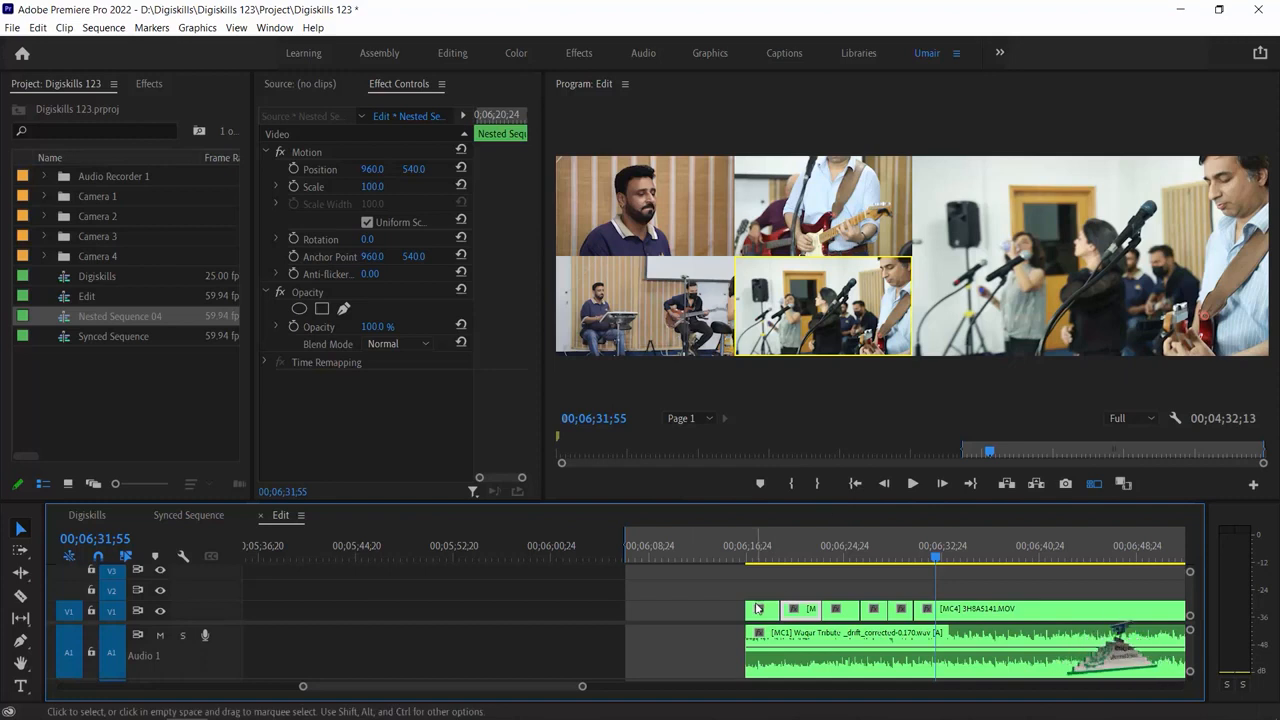
left_click(762, 548)
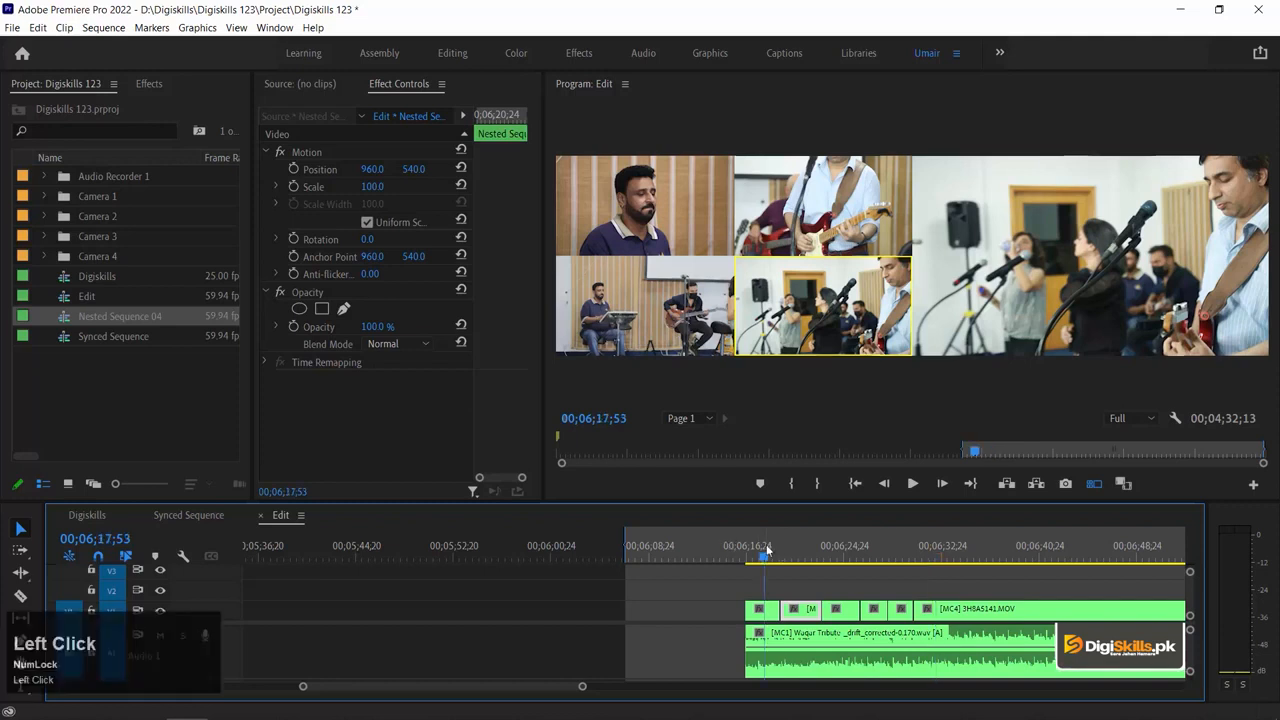
key("space")
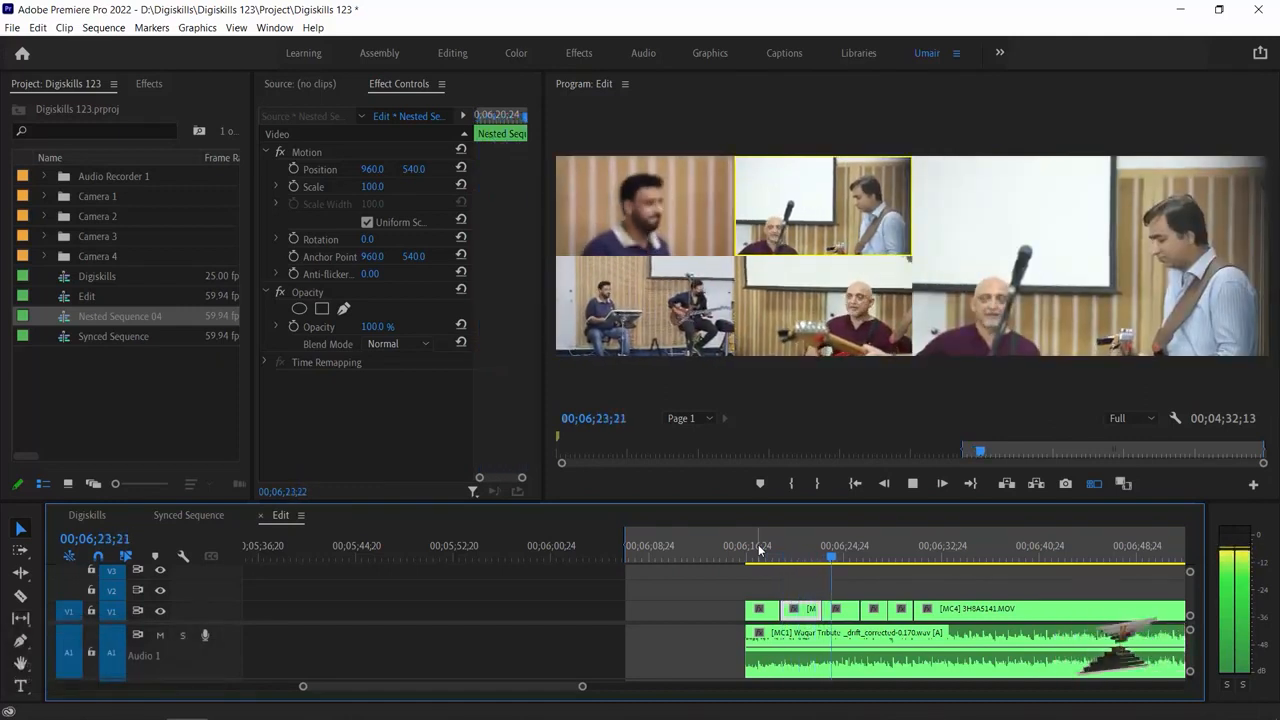
key("1")
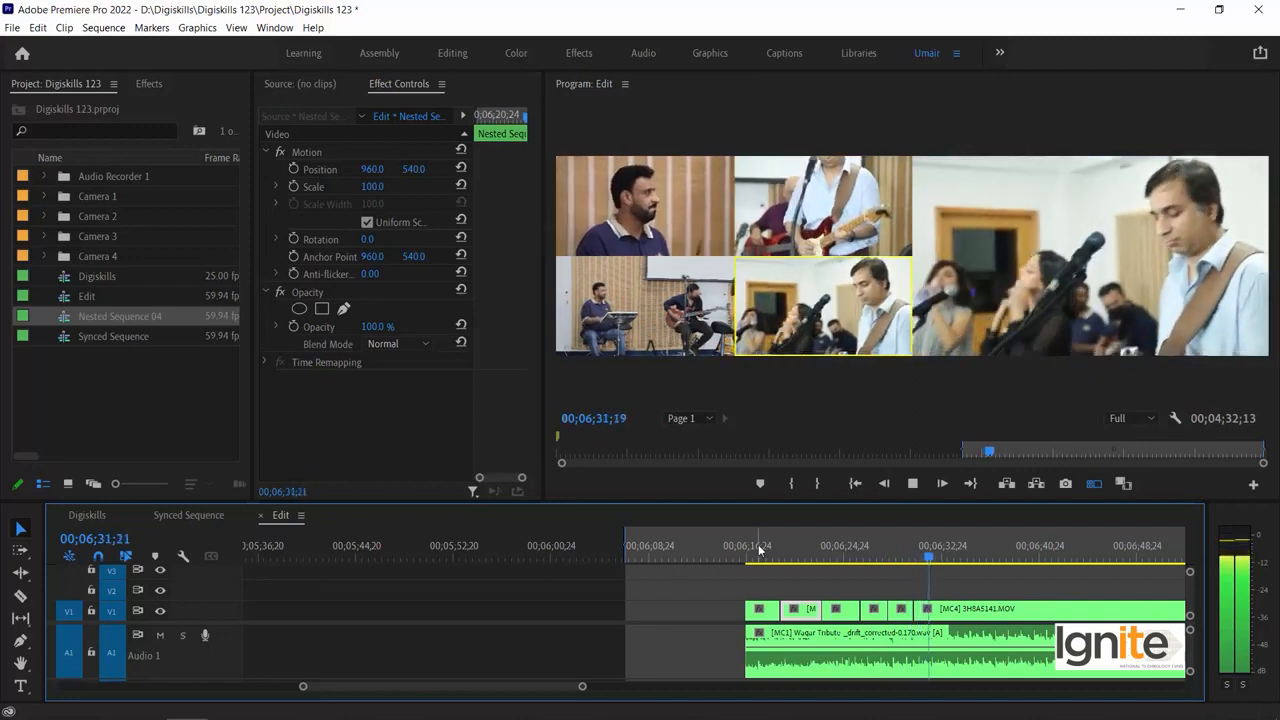
Roll the cut between the first angle 4 segment and the following angle 2 segment back to 00;06;21;31
left_click(797, 548)
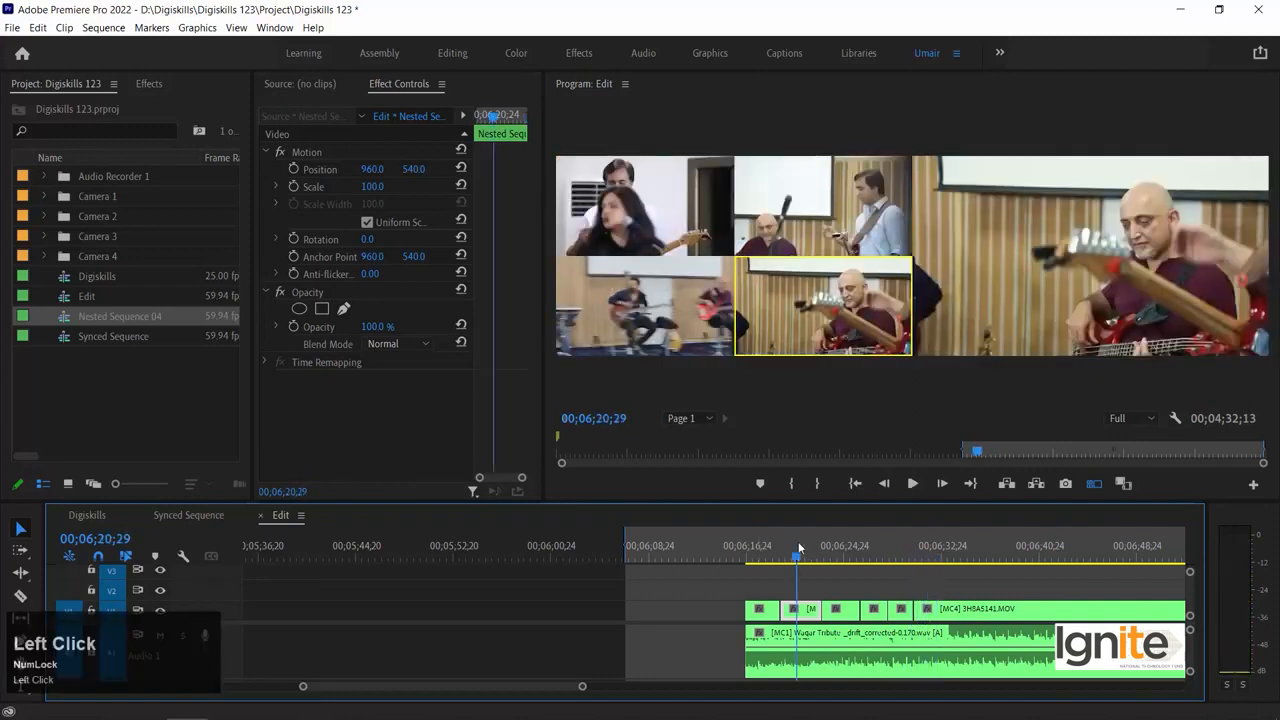
key("=")
key("Up")
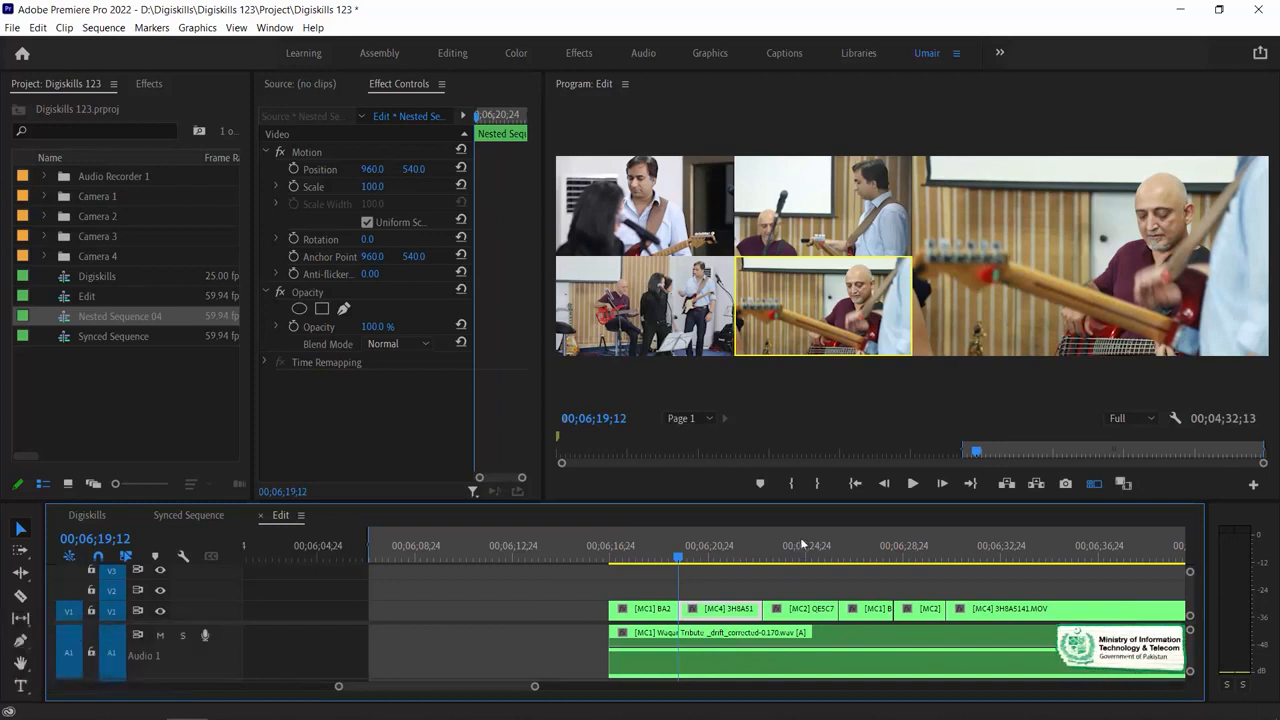
left_click_drag(700, 548, 736, 543)
left_click_drag(755, 612, 735, 613)
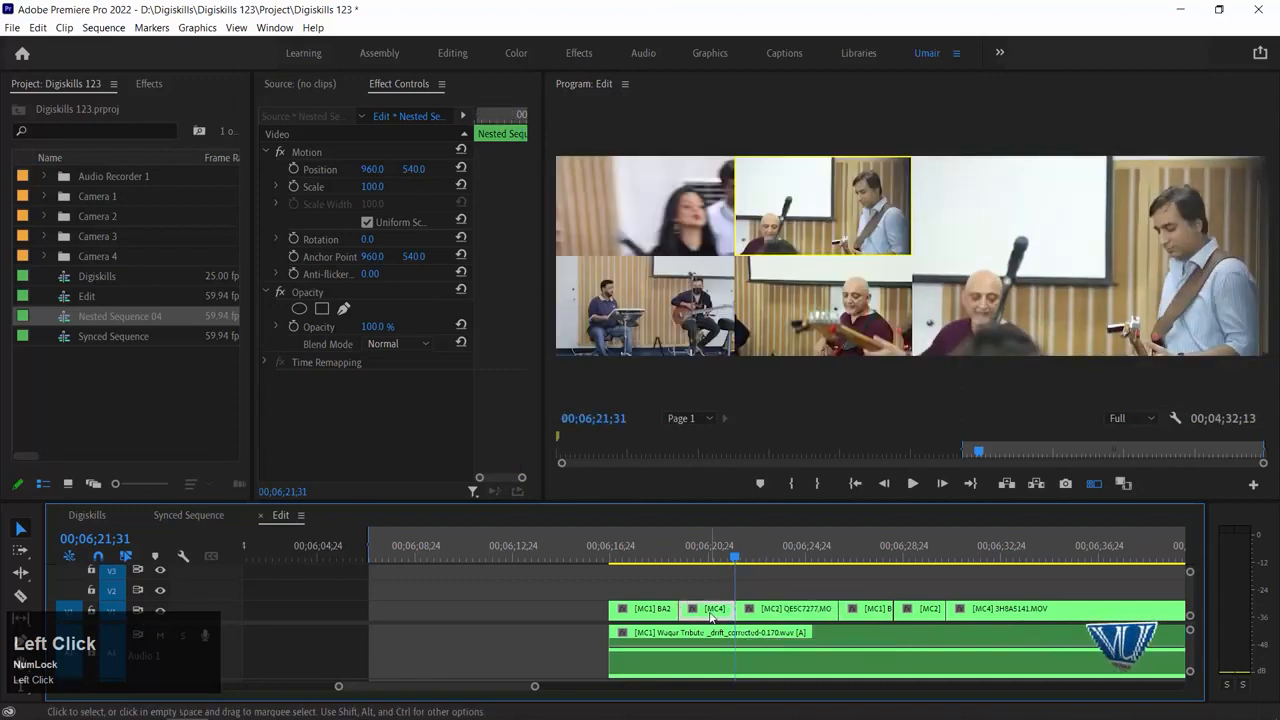
Split the first angle 2 segment at 00;06;23;49, change its first part to angle 3, and play back the result
key("space")
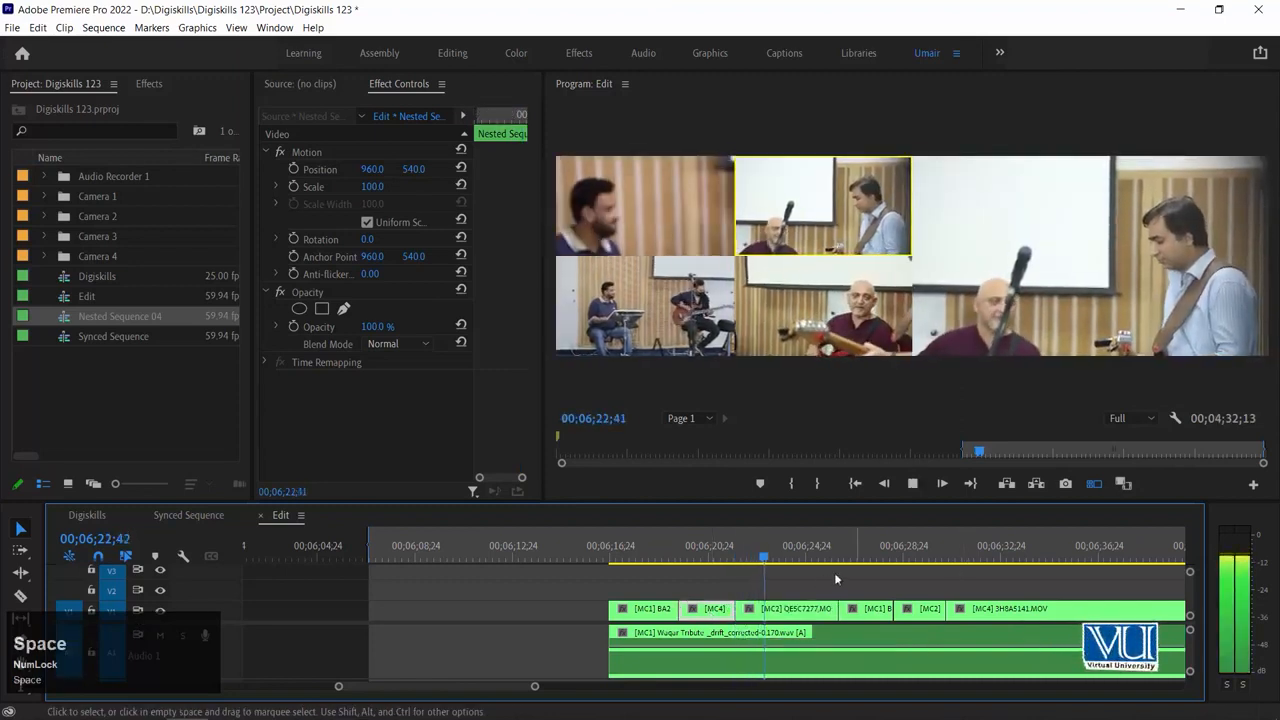
key("space")
left_click(792, 557)
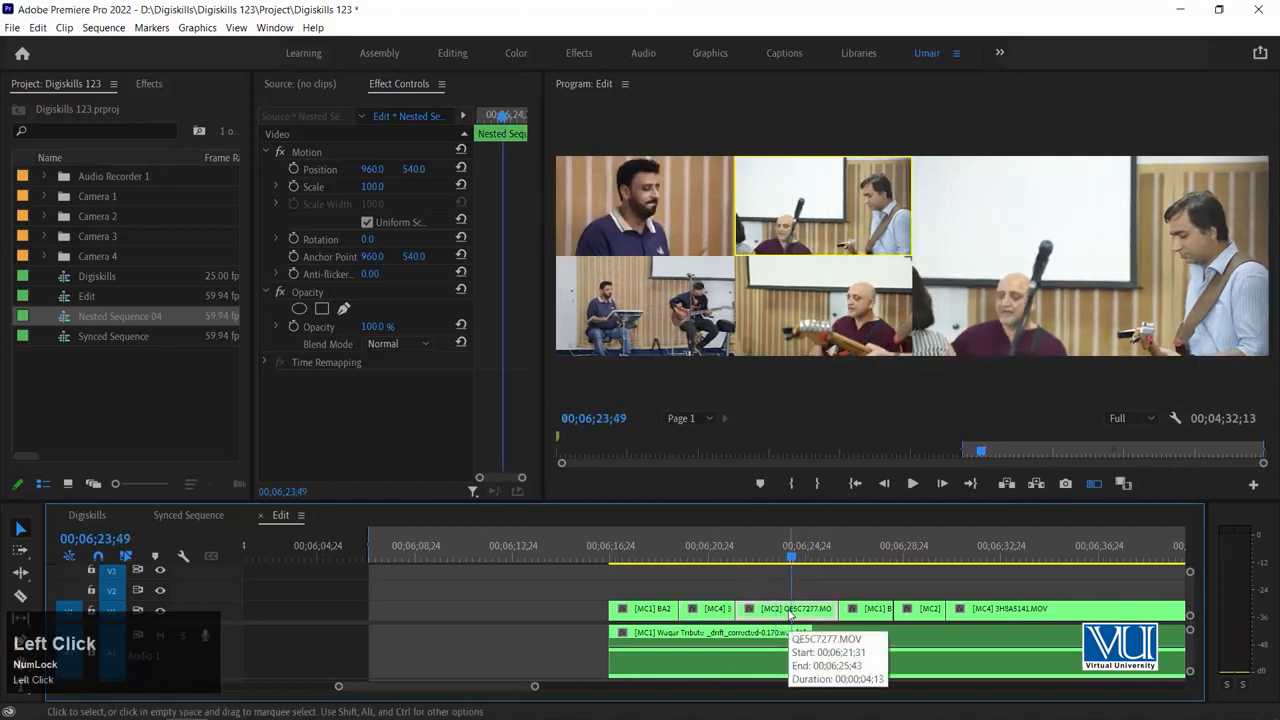
key("ctrl+k")
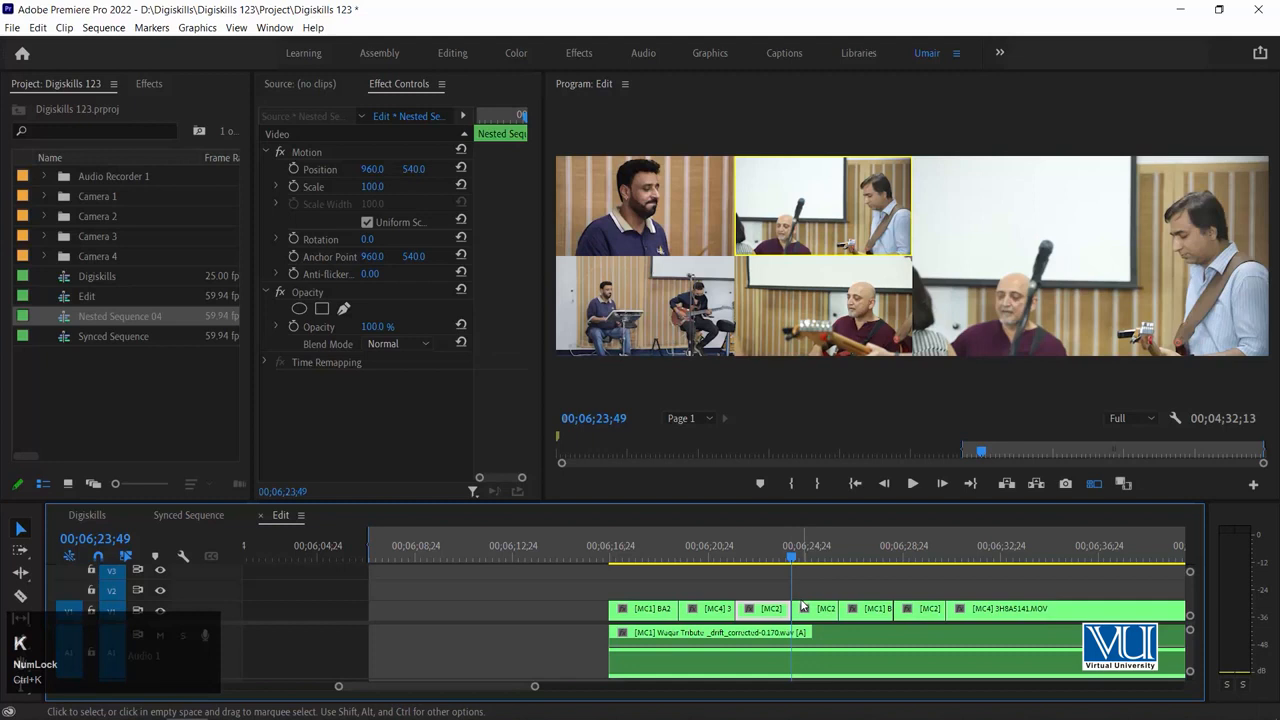
left_click_drag(724, 556, 768, 618)
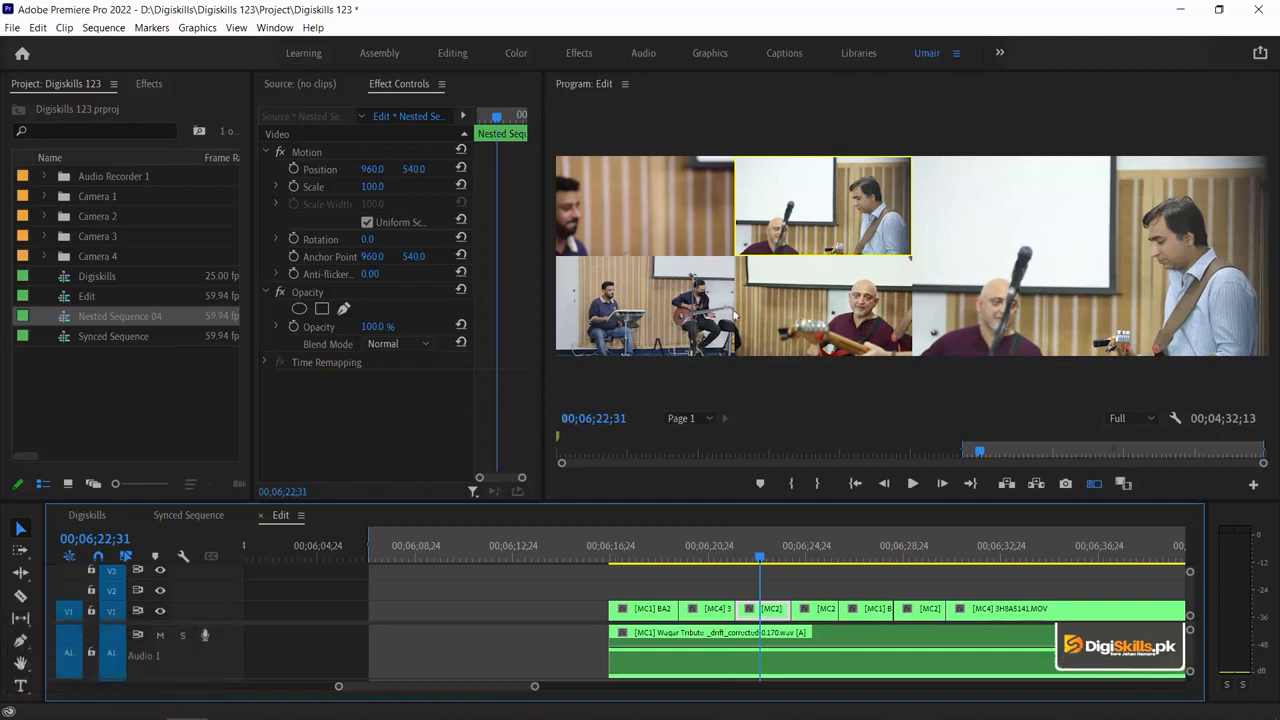
left_click(671, 311)
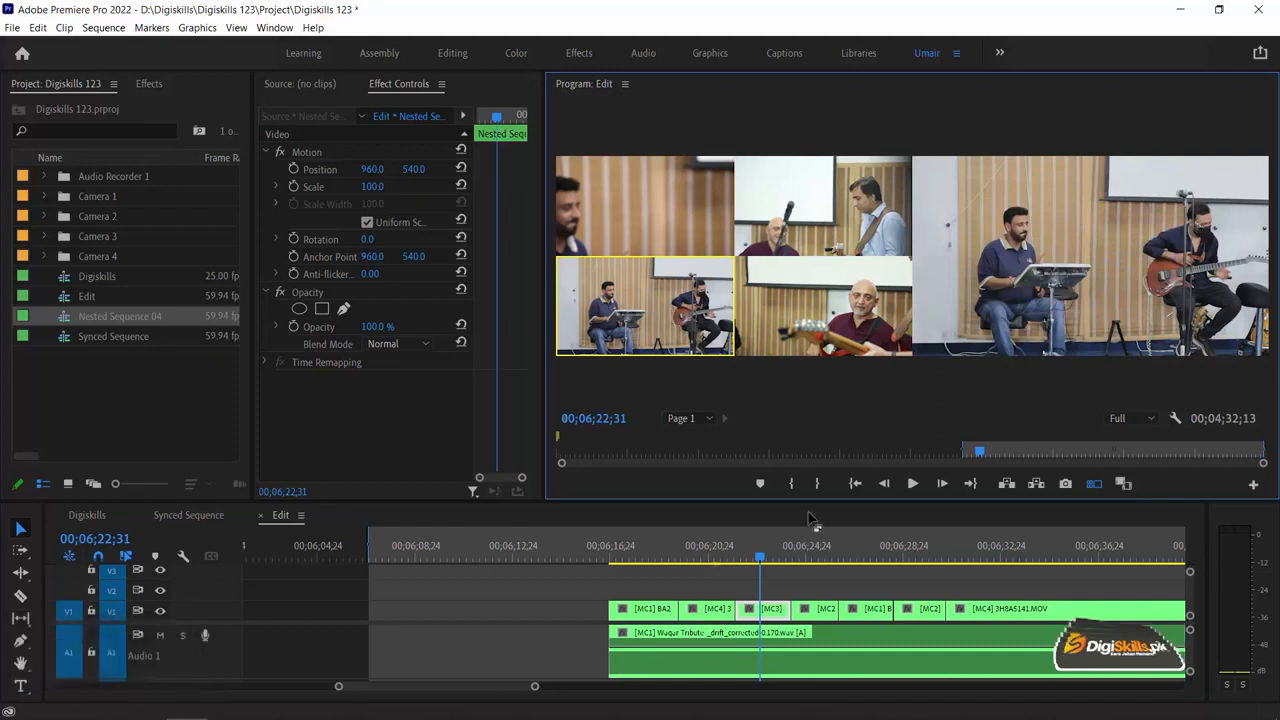
left_click(718, 545)
key("space")
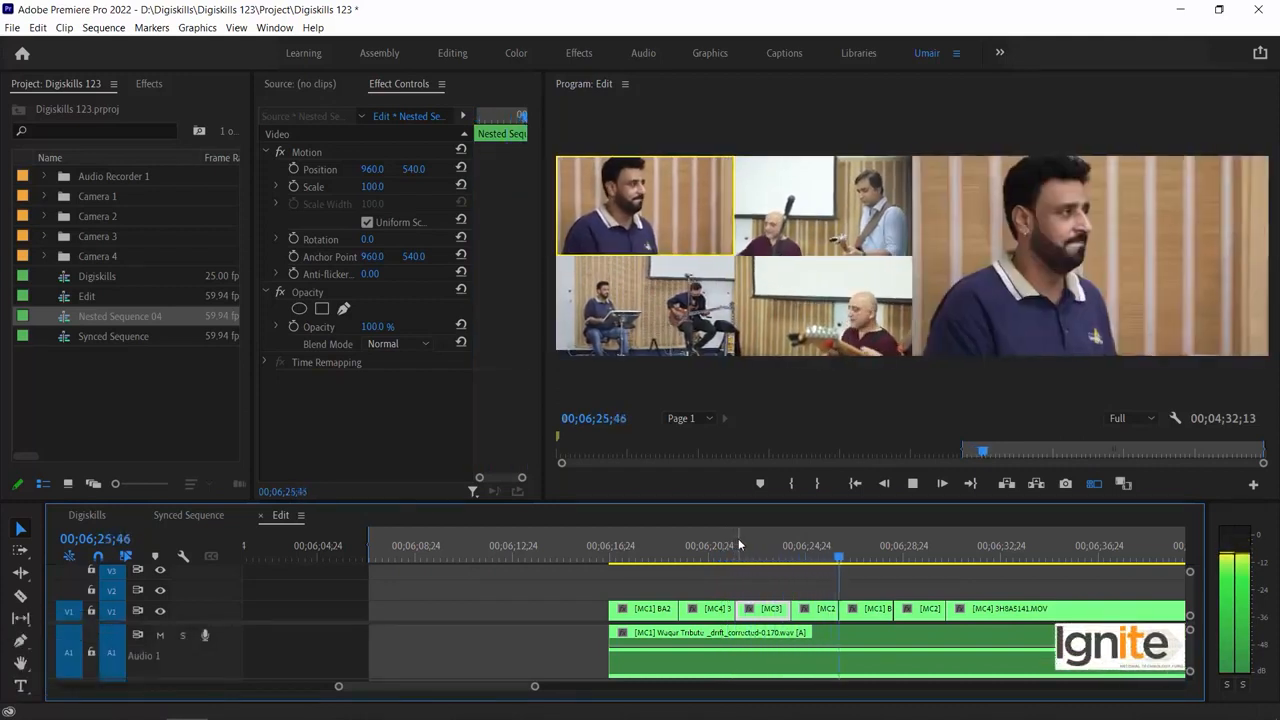
key("space")
Play the multi-camera clip from 00;06;30;09 and switch live to angles 2, 3, 1, 2, 3, 1, 2, 4, 1 and 2, stopping at 00;06;54;44
key("minus")
left_click(896, 545)
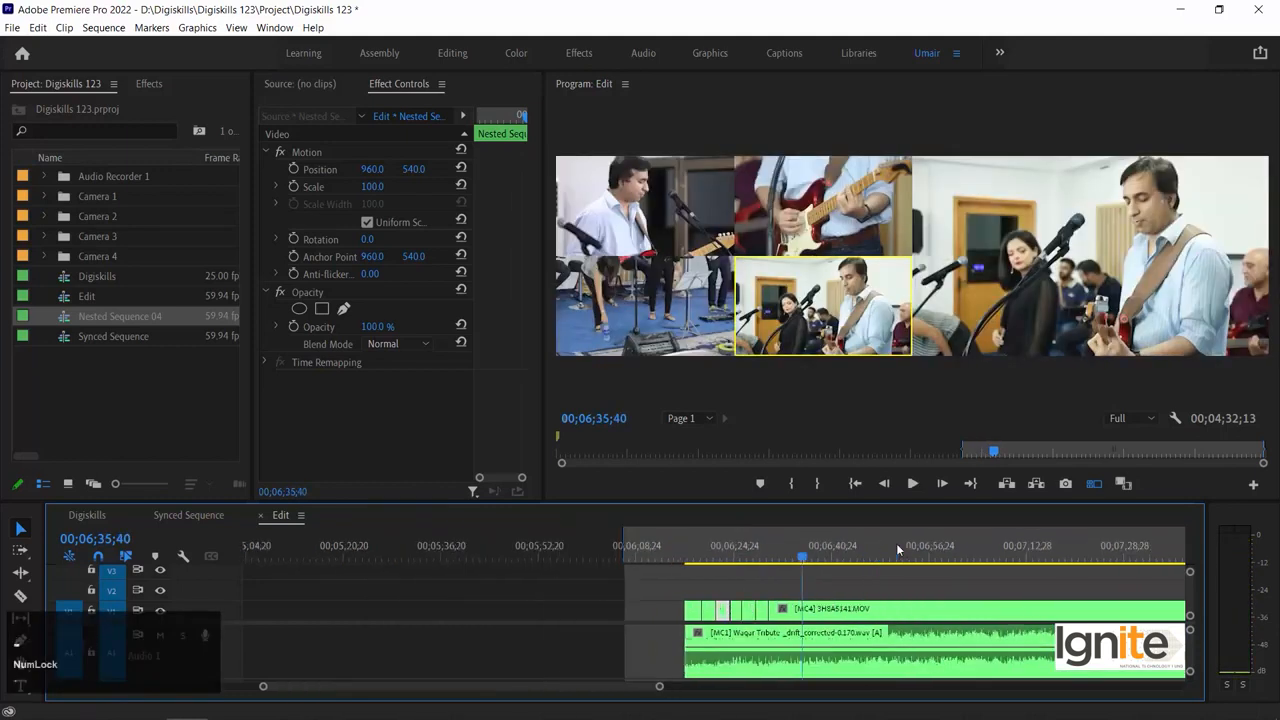
scroll(896, 543, "down", 3)
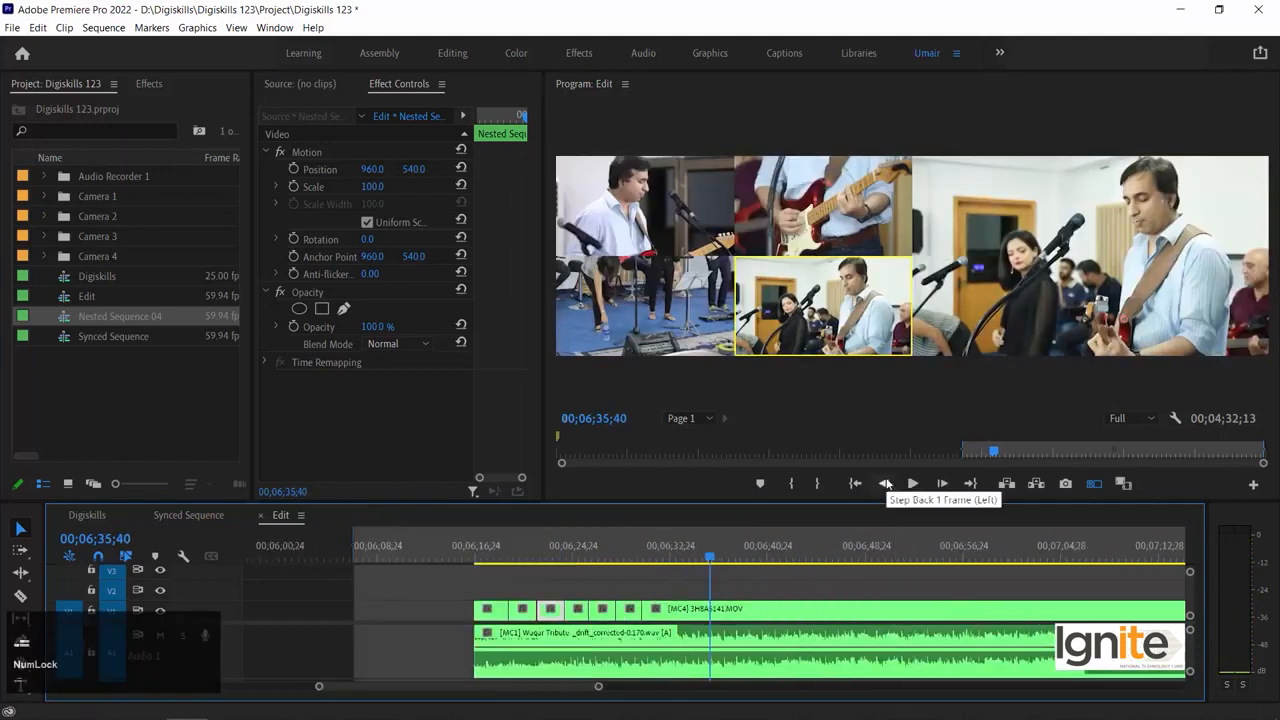
left_click(737, 577)
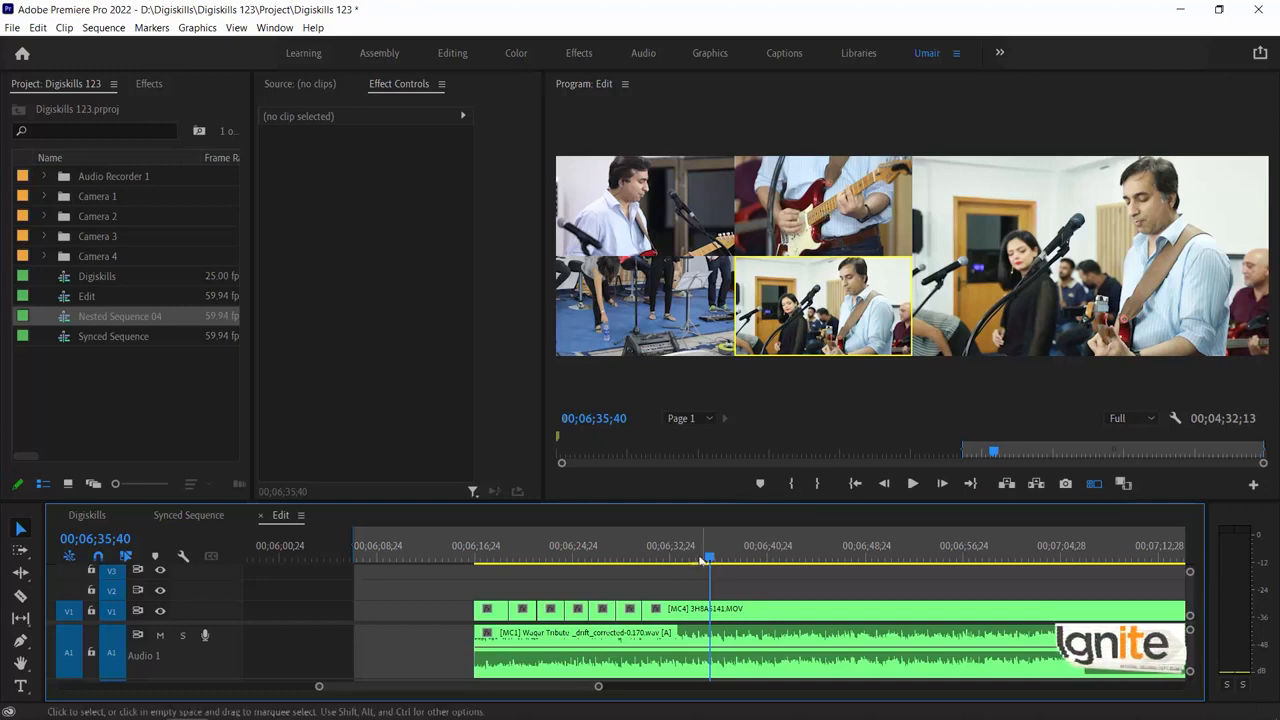
left_click(642, 556)
key("Num_Lock")
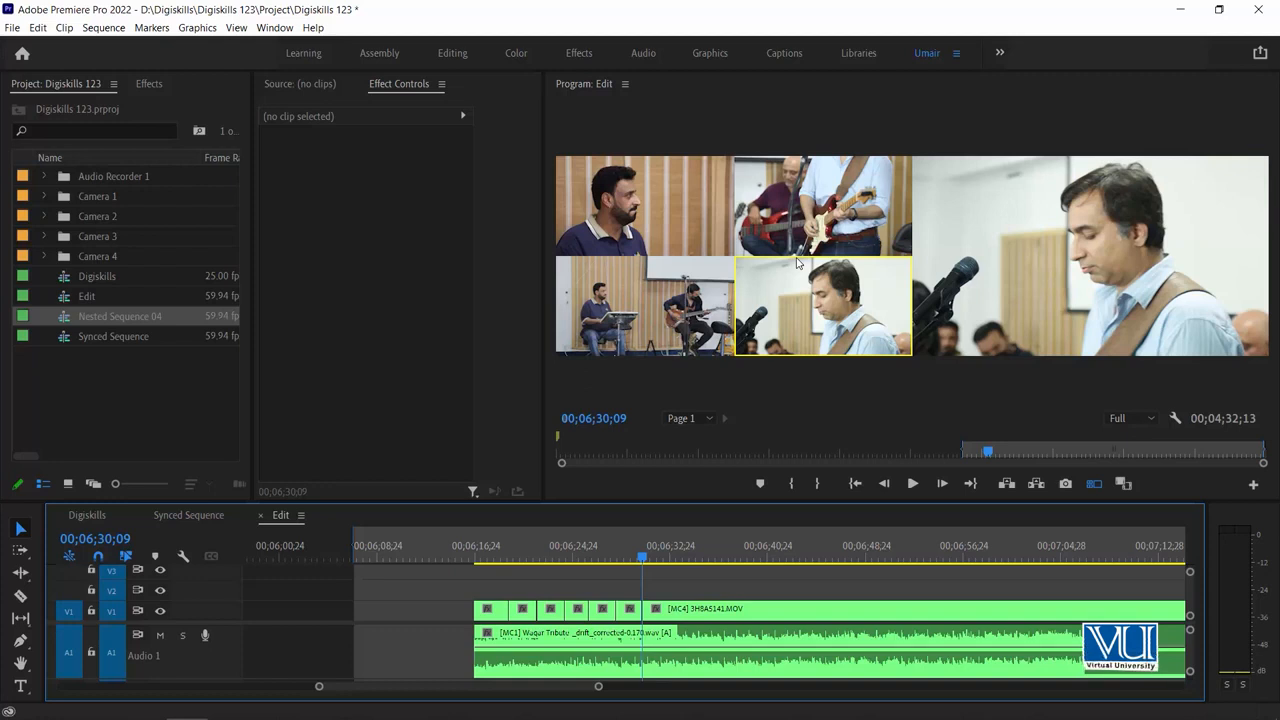
key("space")
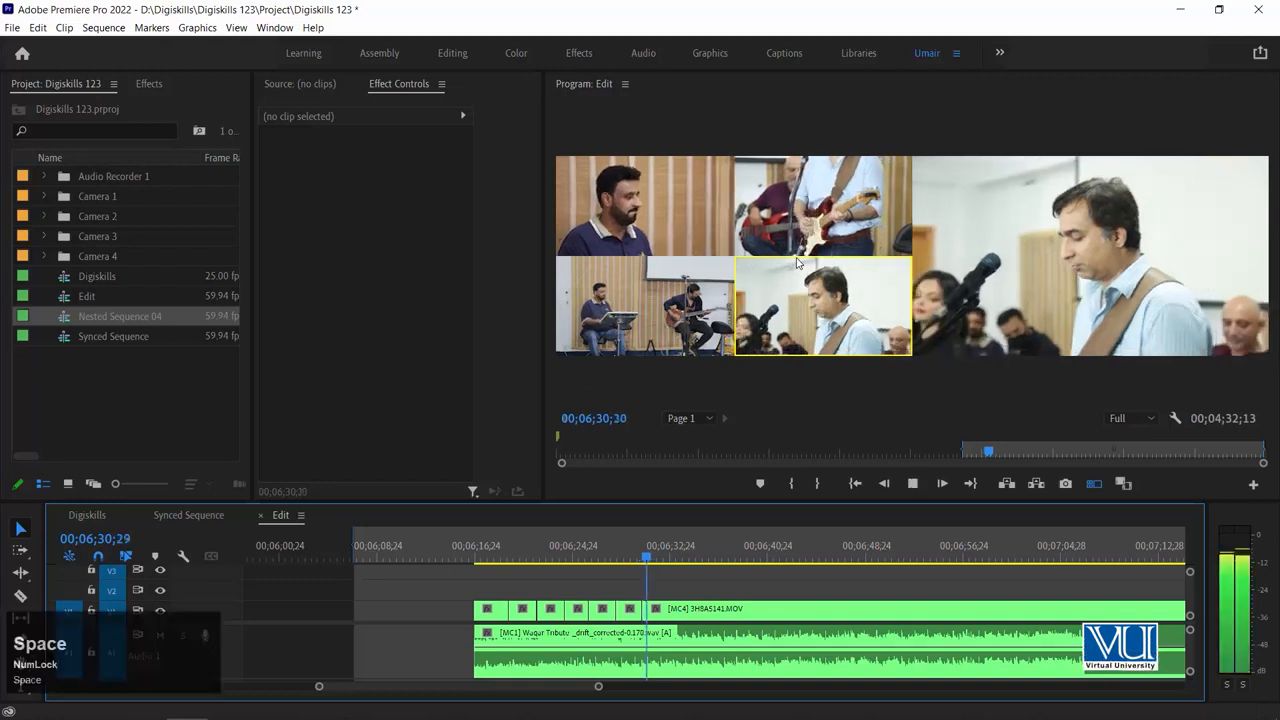
key("2")
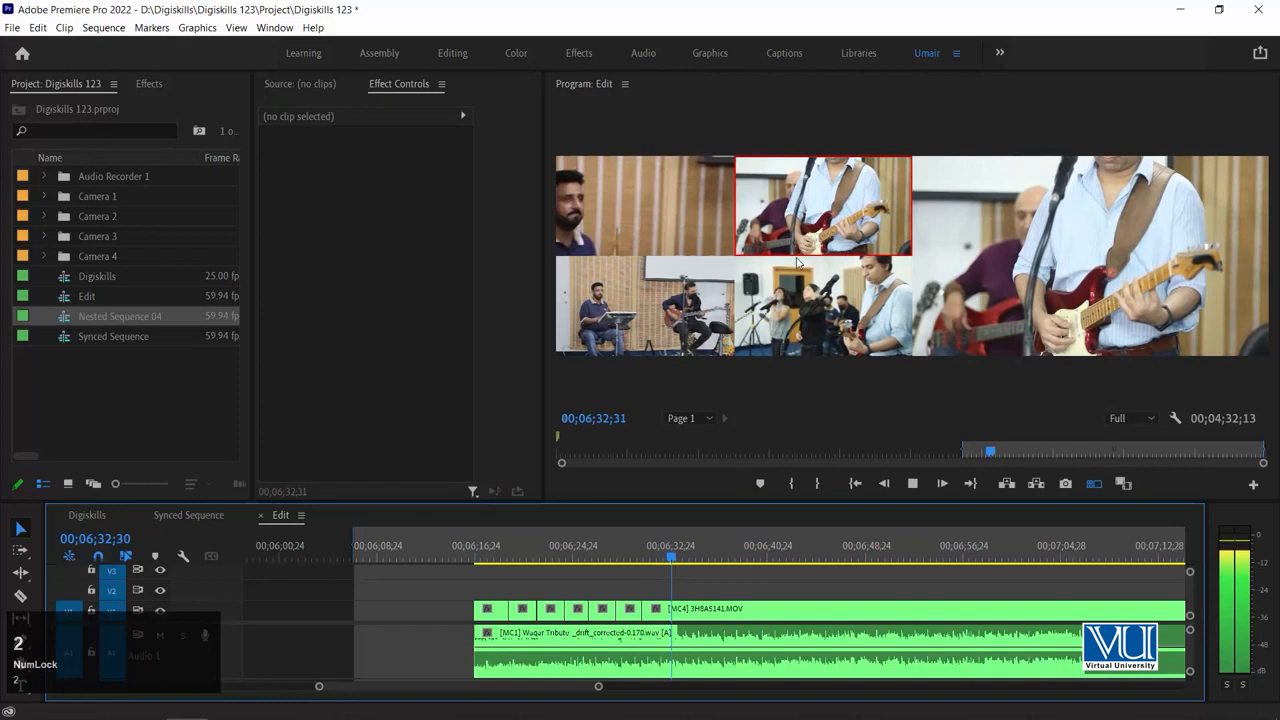
key("3")
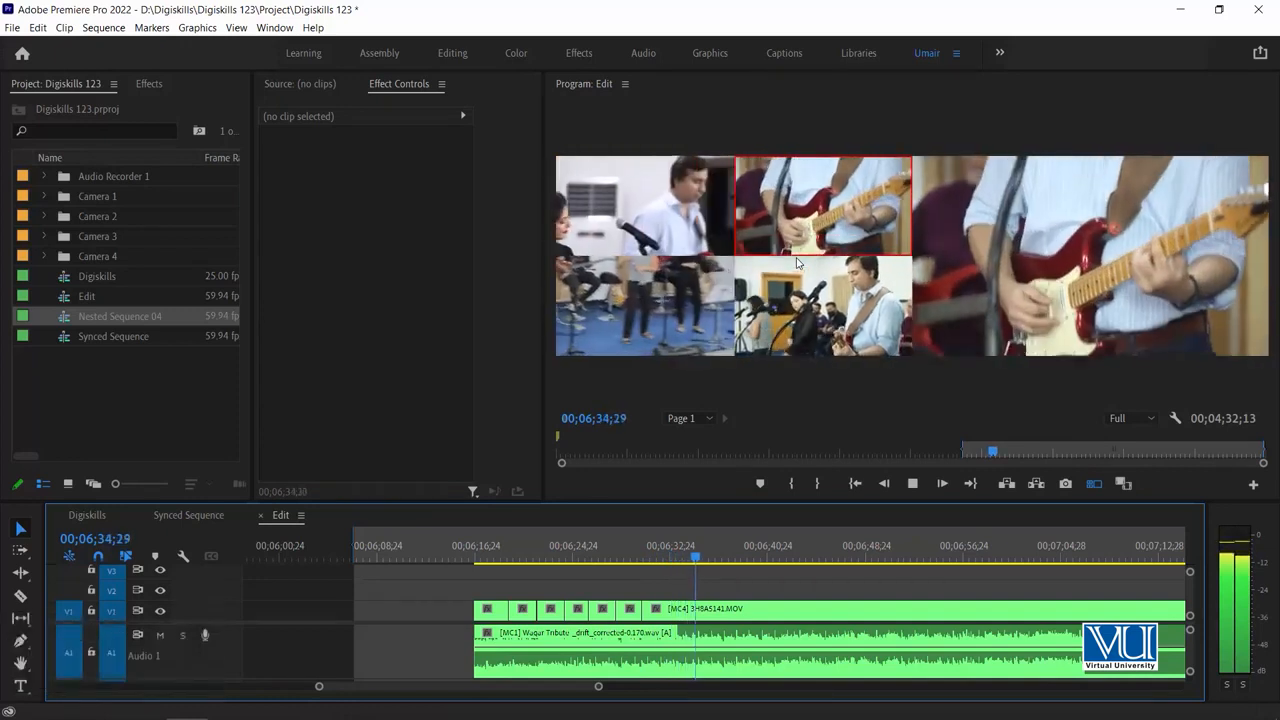
key("1")
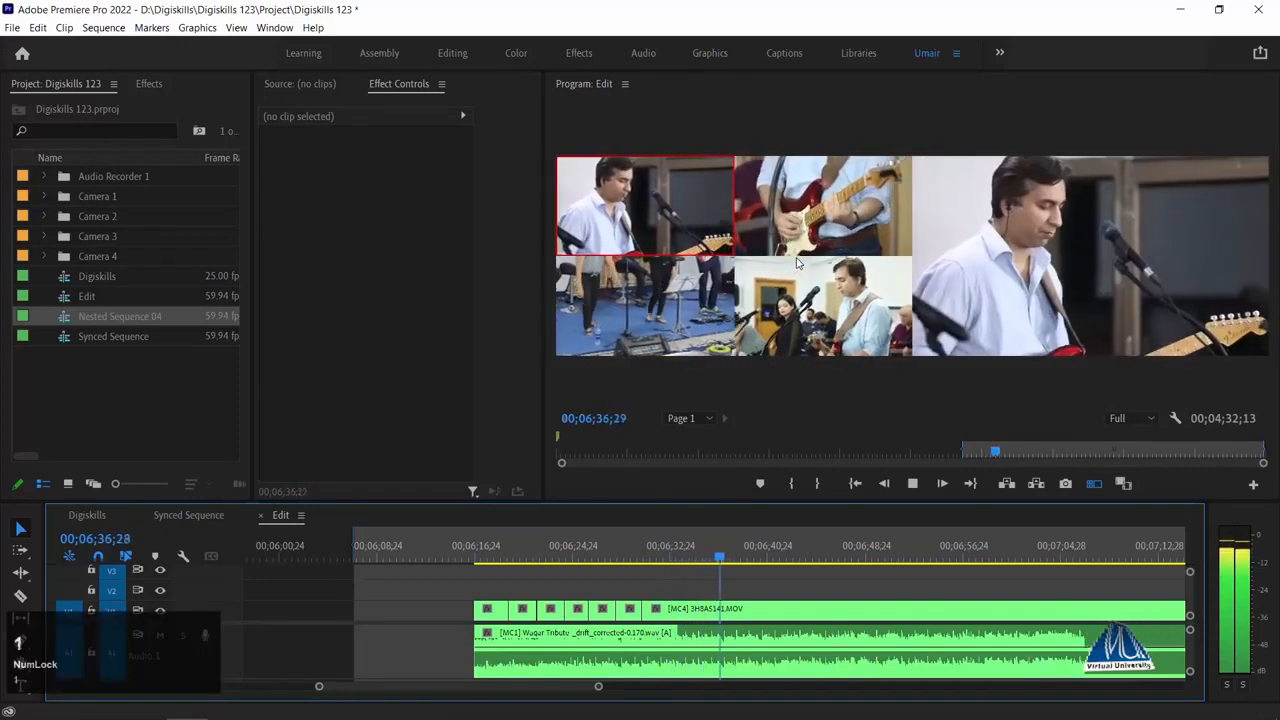
key("2")
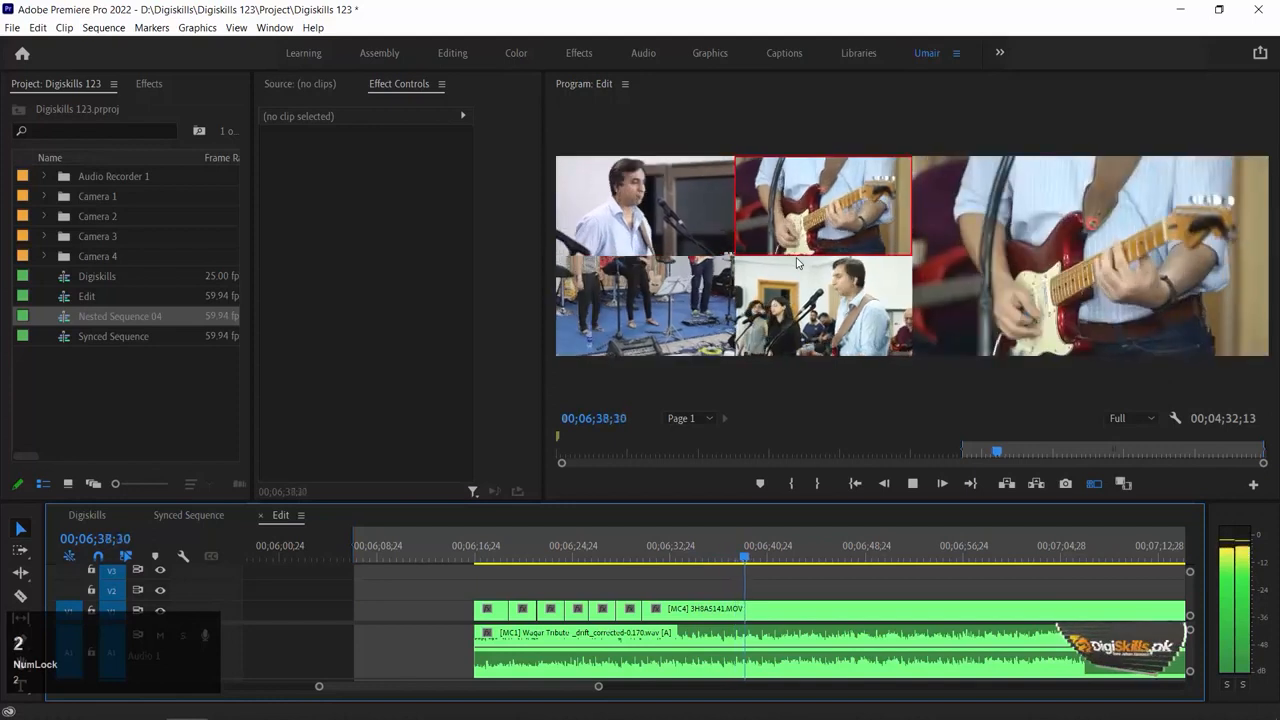
key("3")
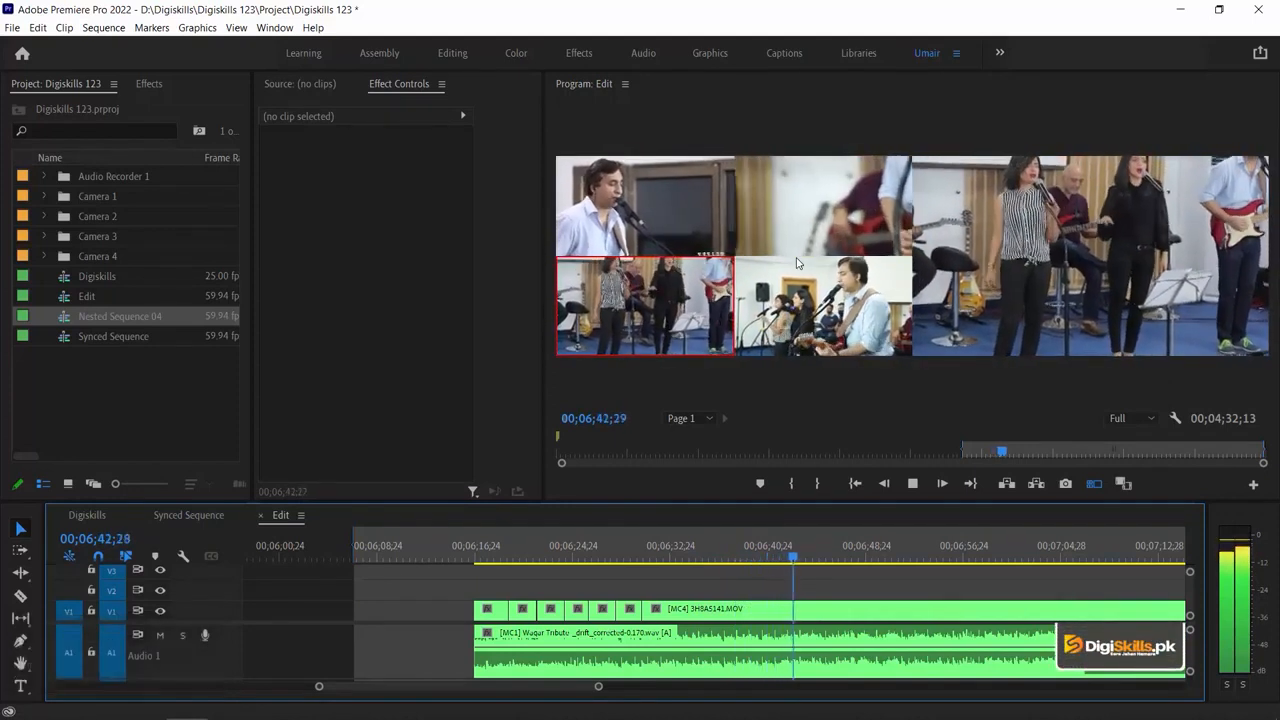
key("1")
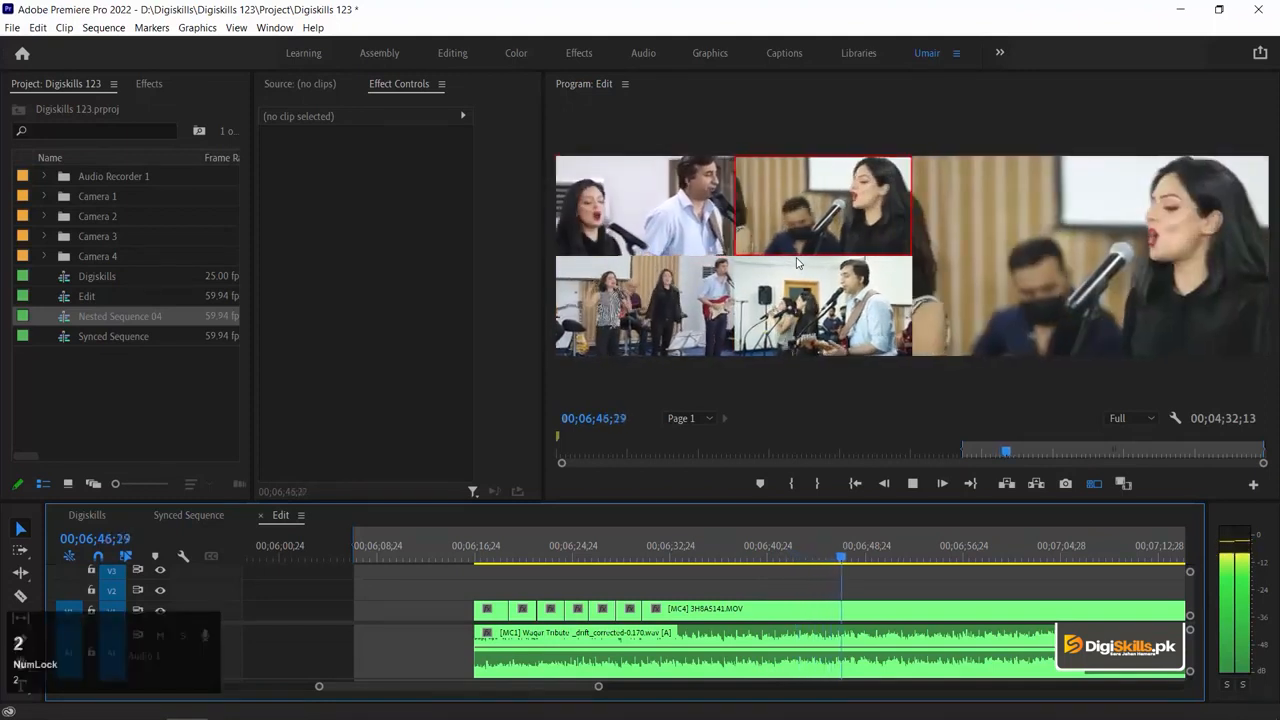
key("4")
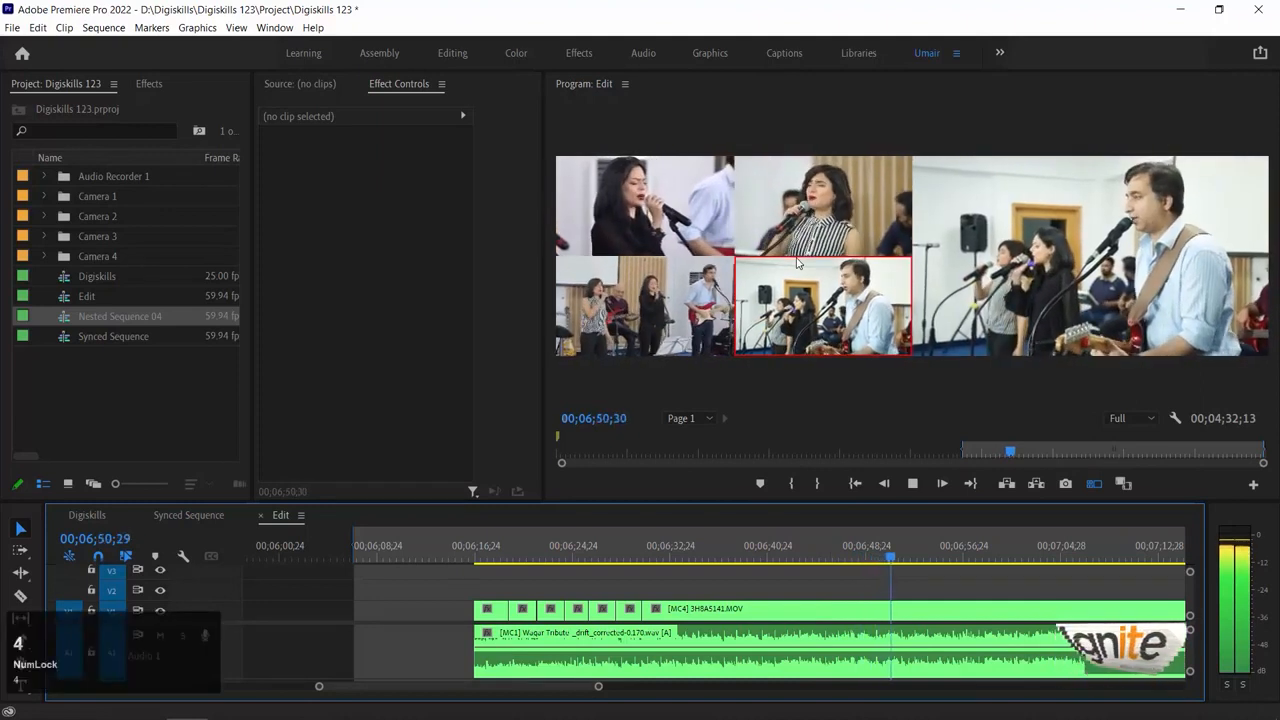
key("1")
key("2")
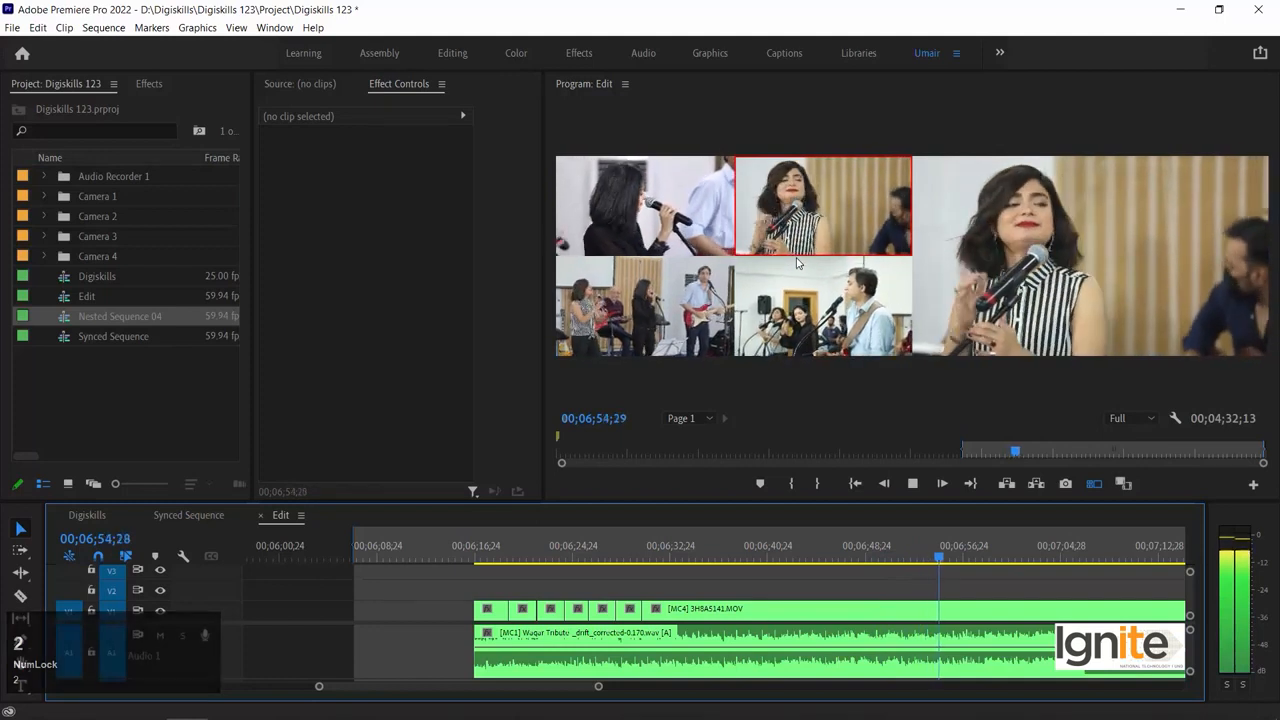
key("space")
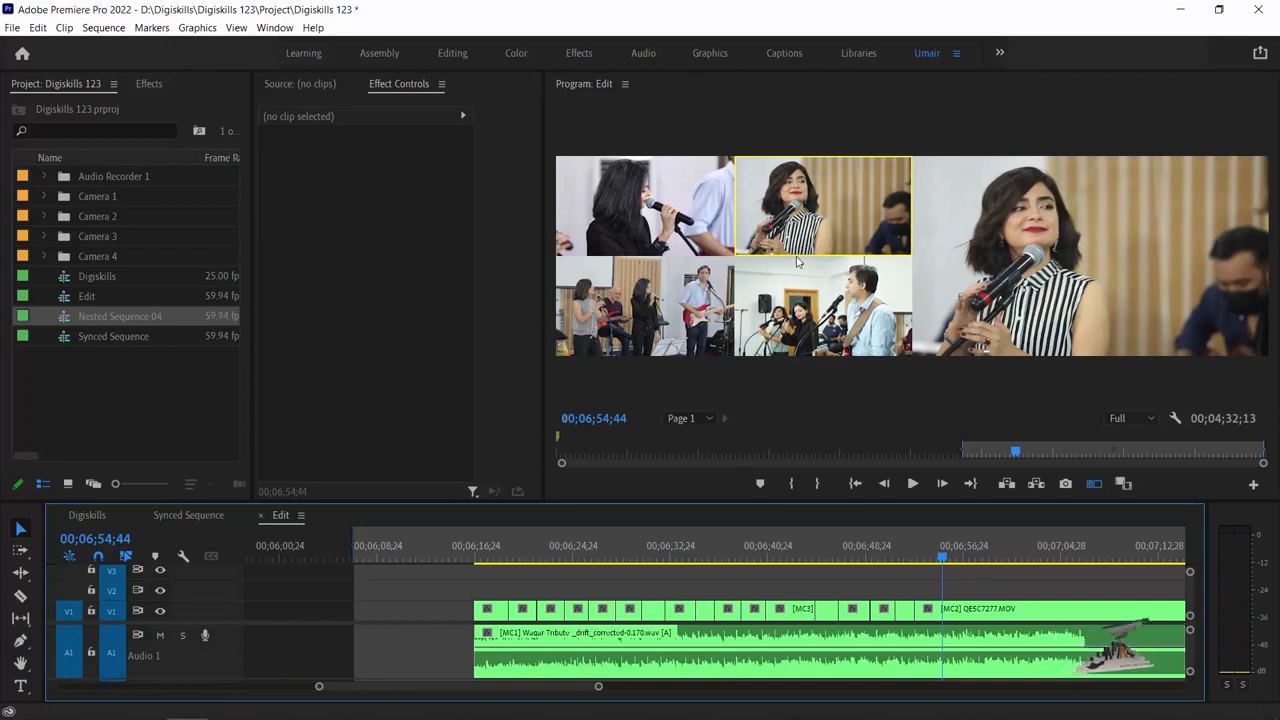
Review the recorded cuts around the angle 3 segment near 00;06;34;37, going from cut to cut and playing that segment
left_click(699, 557)
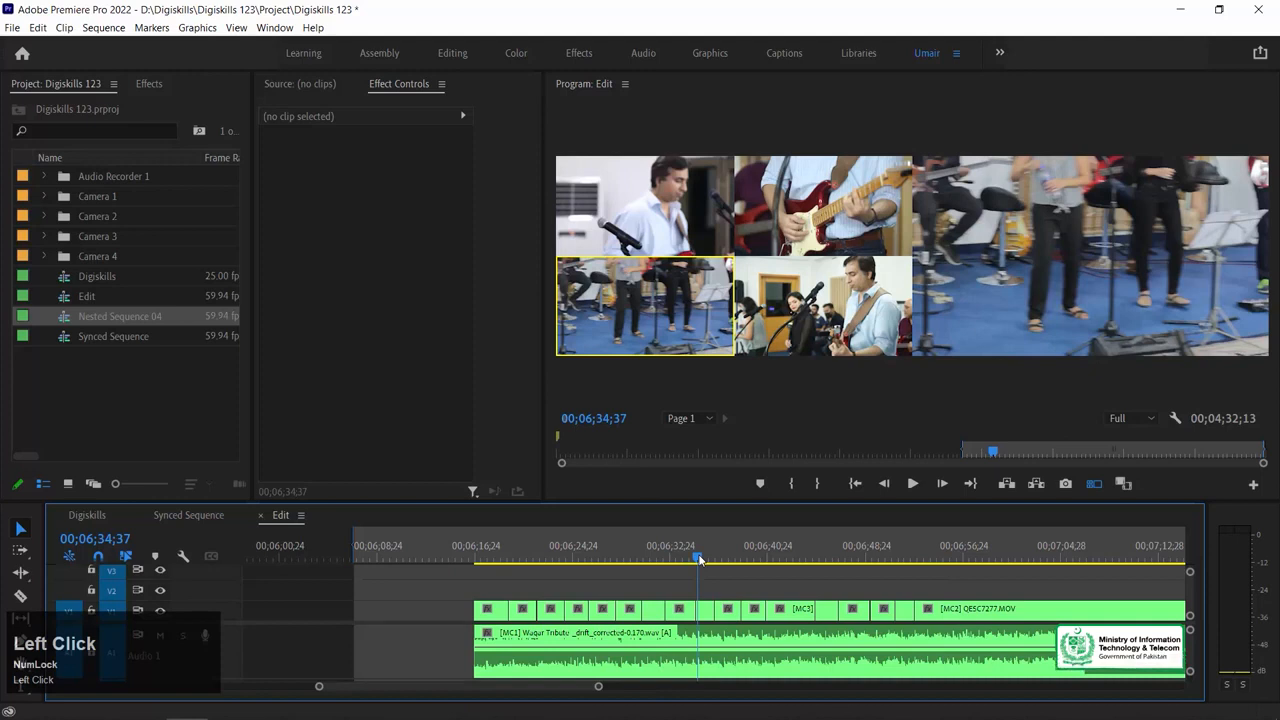
key("equal")
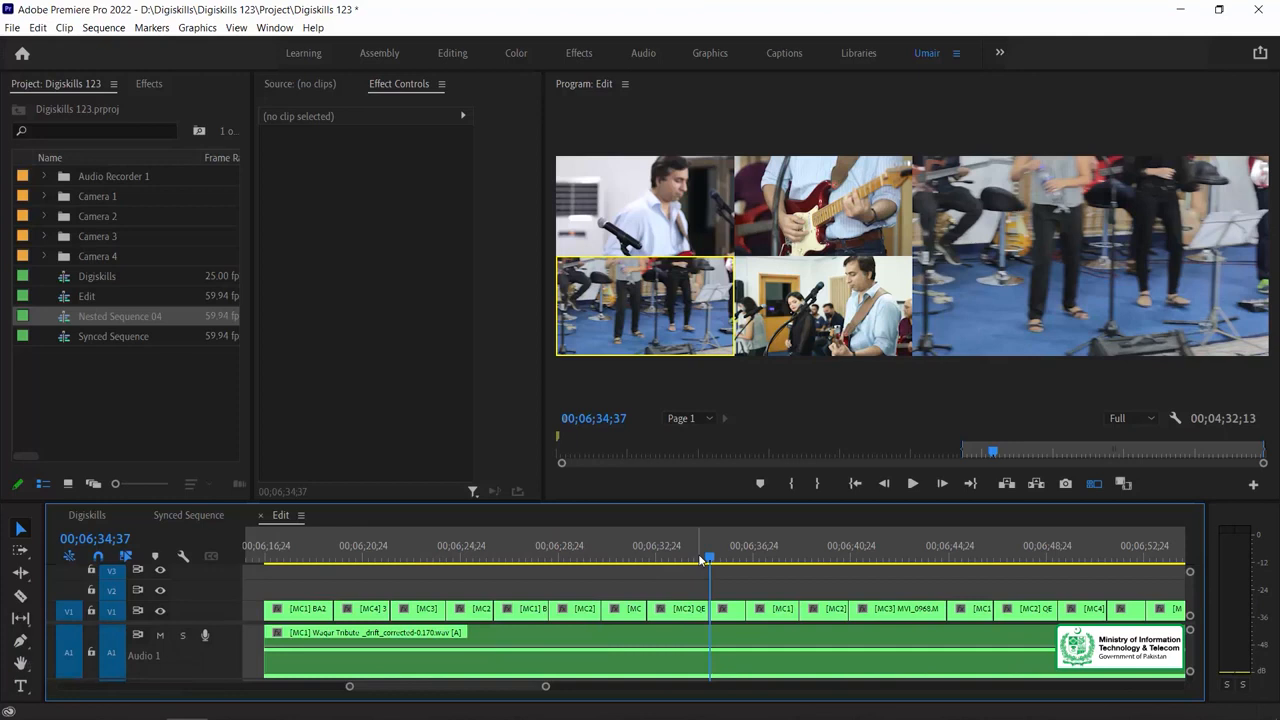
key("Left")
key("Left")
key("Left")
key("Up")
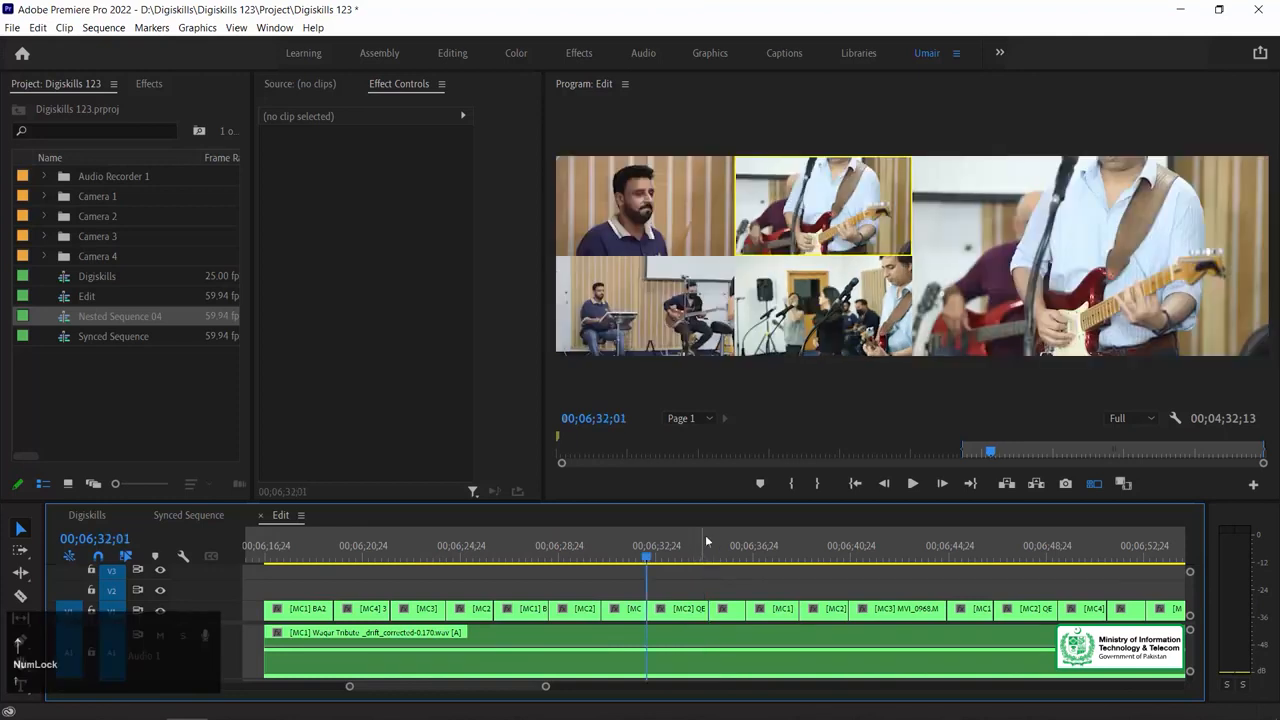
key("Down")
key("space")
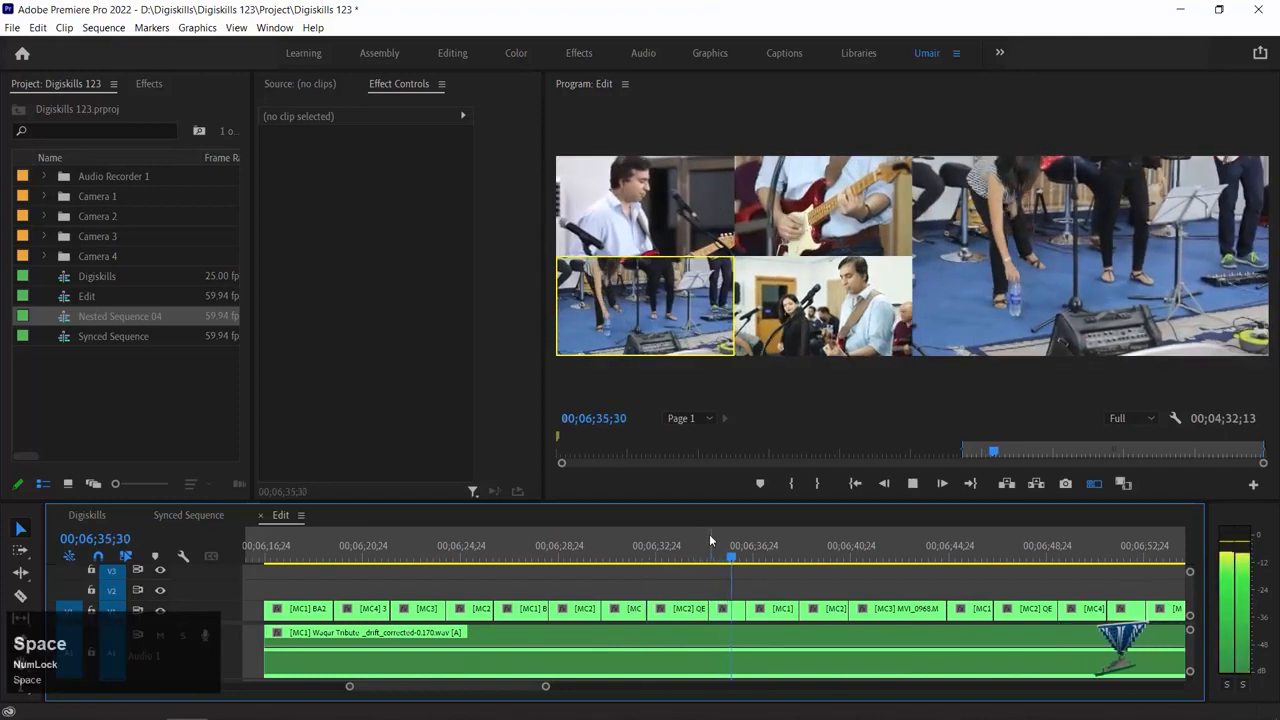
Try to change the angle 3 segment at 00;06;35;05 to angle 2, and play back the following cuts
left_click(722, 560)
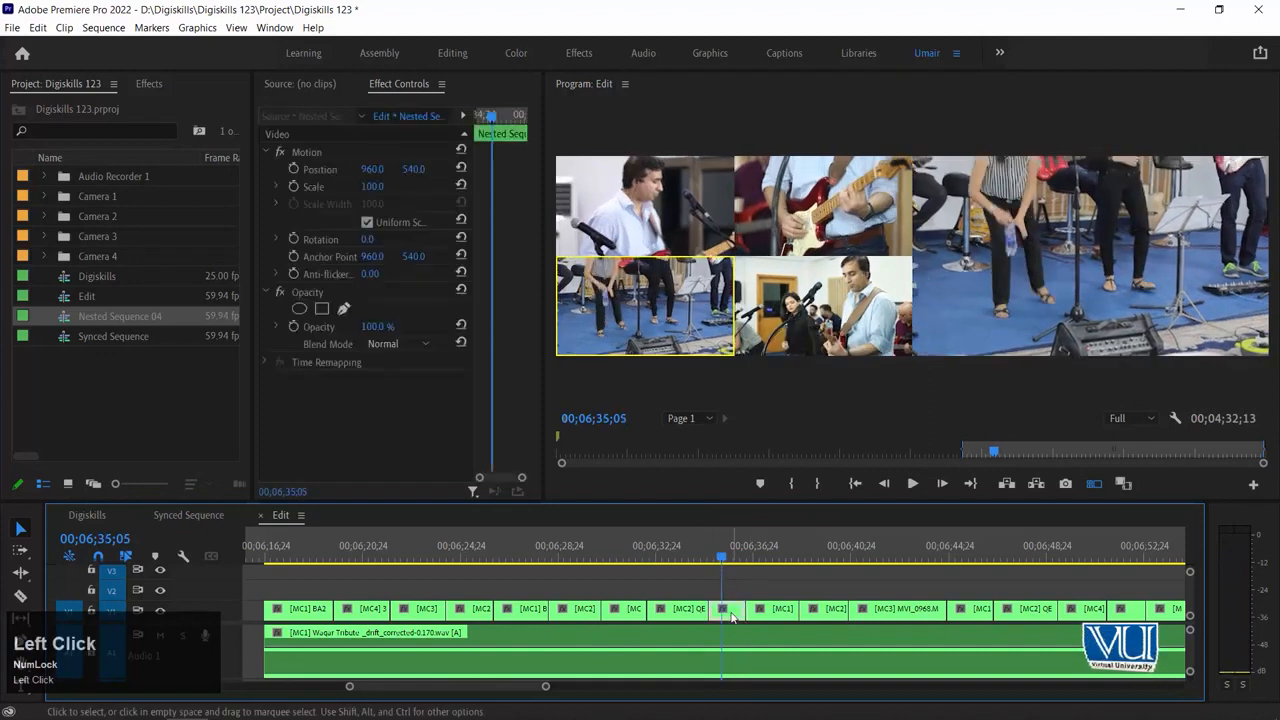
left_click(792, 210)
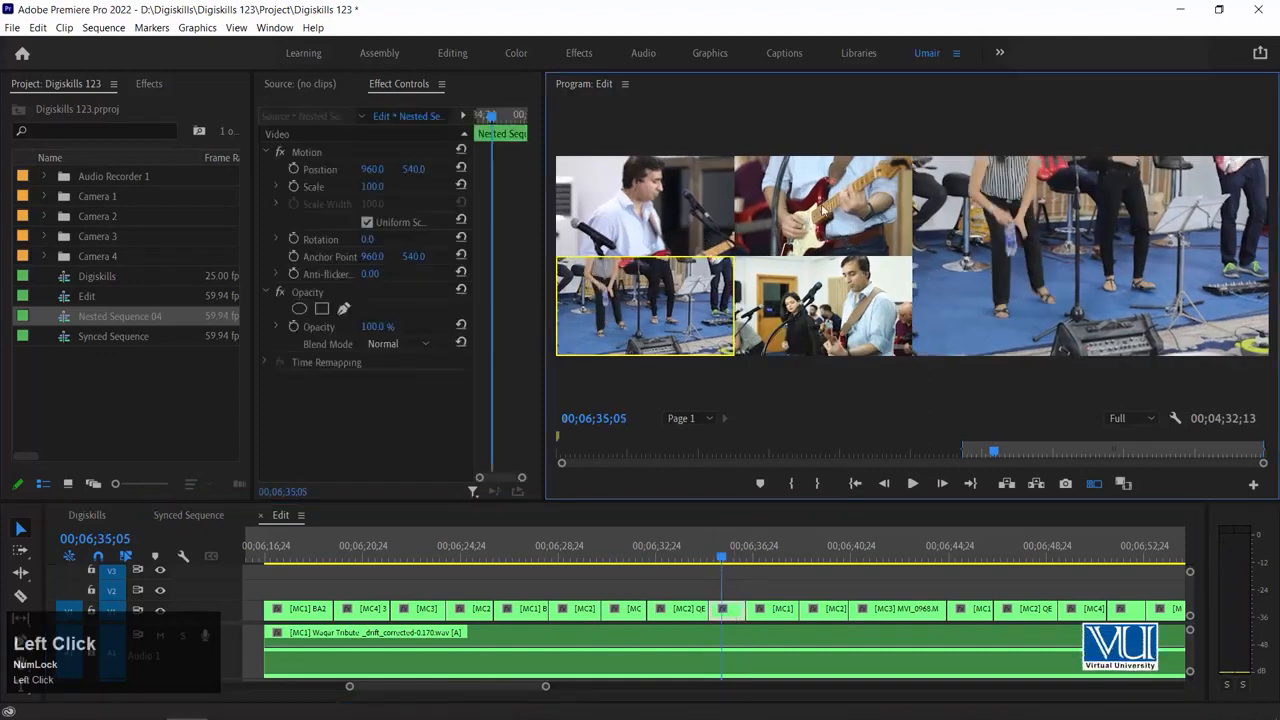
left_click_drag(669, 562, 700, 563)
left_click(877, 207)
key("space")
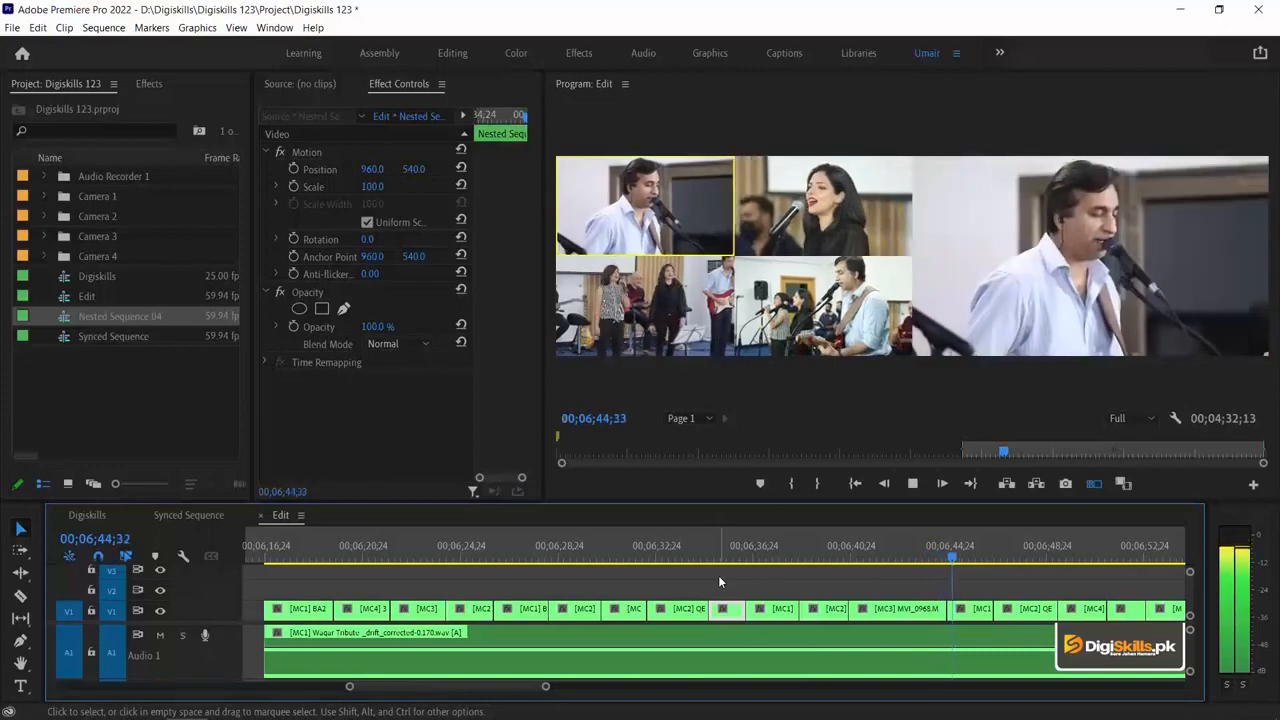
key("space")
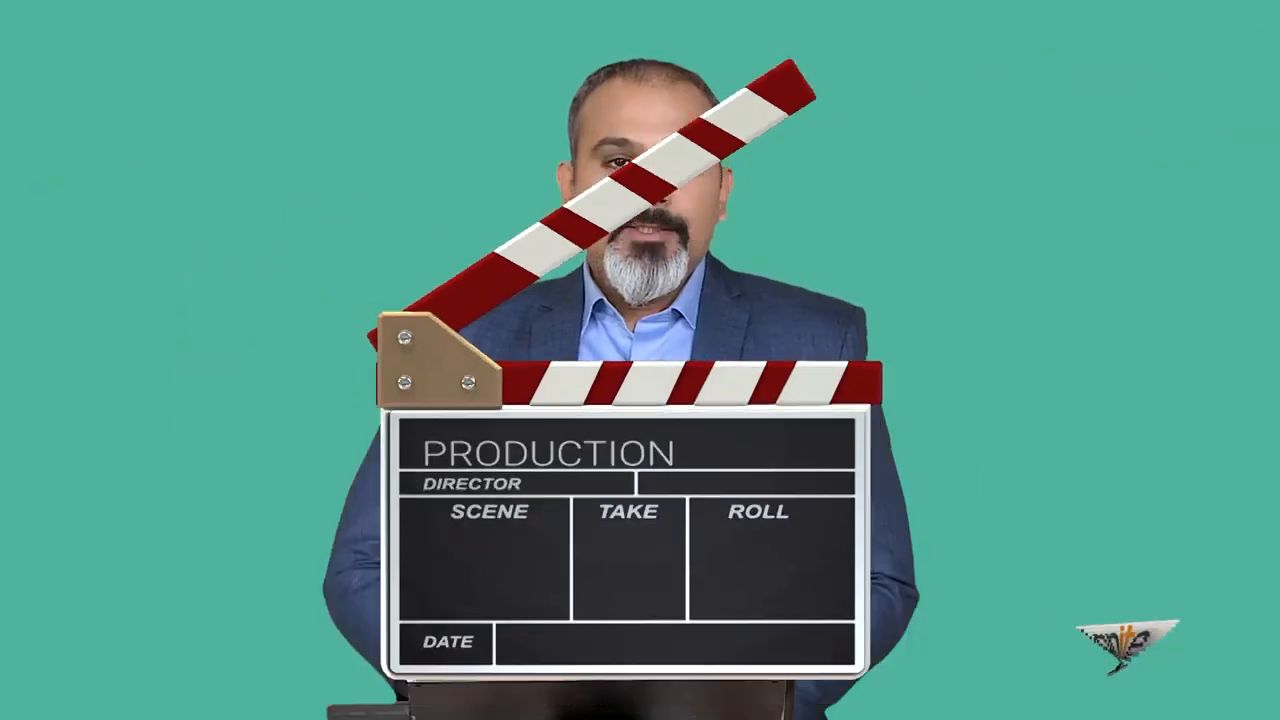